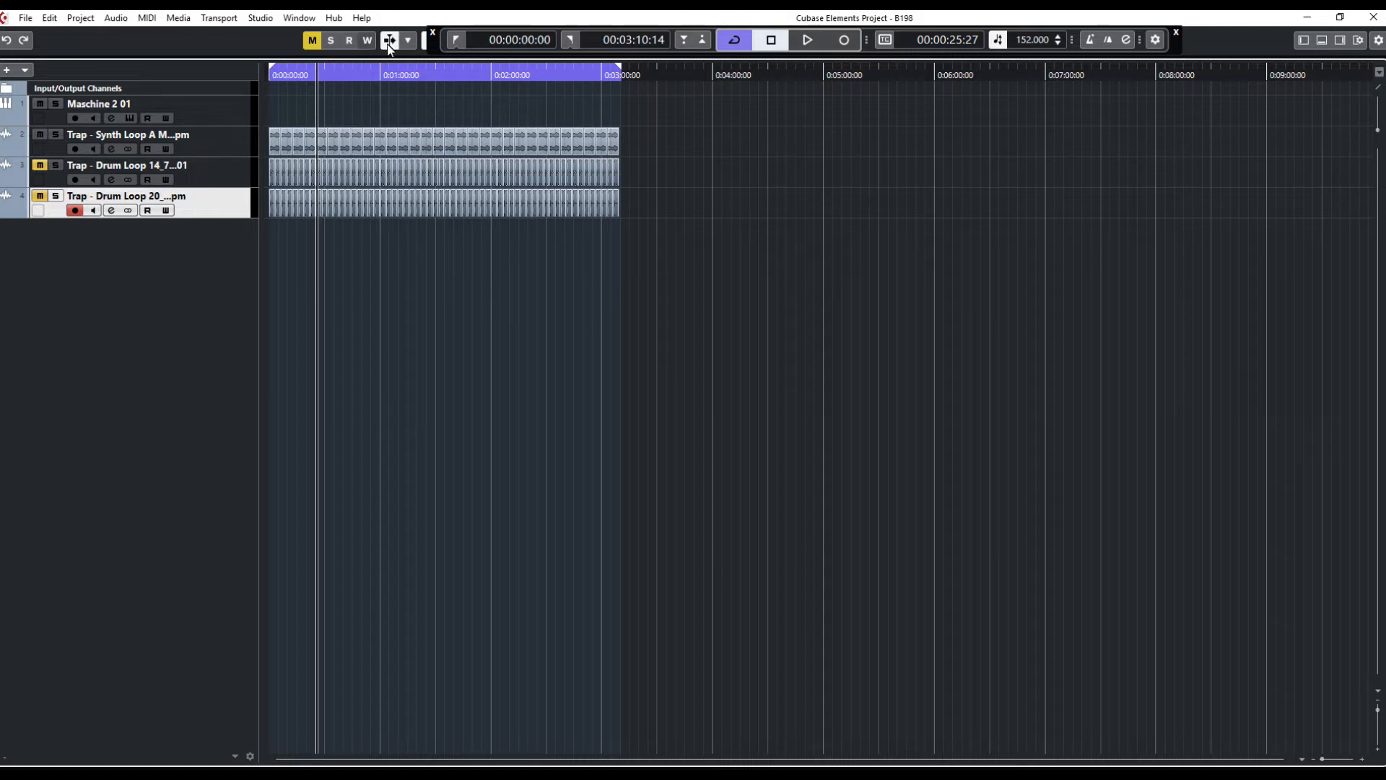
Move the floating transport bar to the bottom of the project window and briefly start and stop playback
left_click(809, 41)
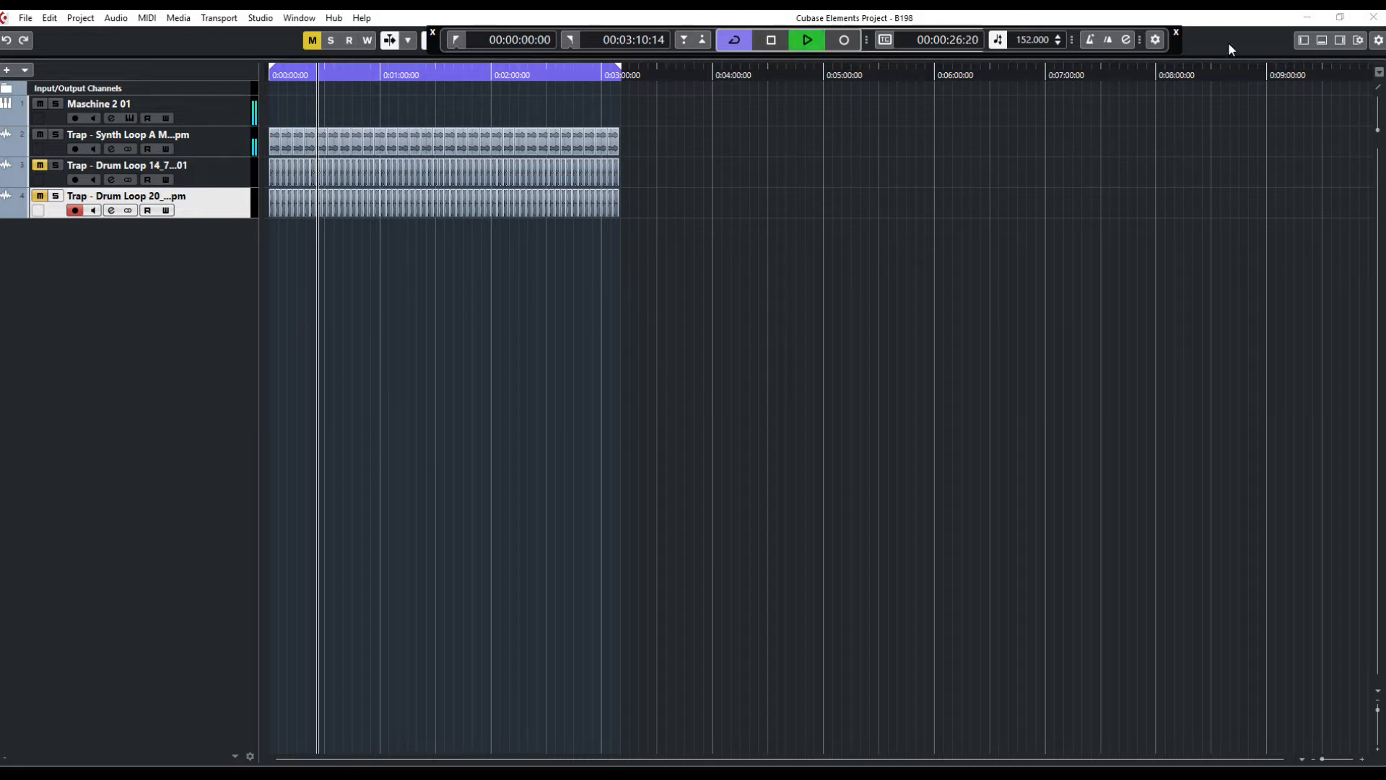
left_click_drag(1176, 46, 1094, 725)
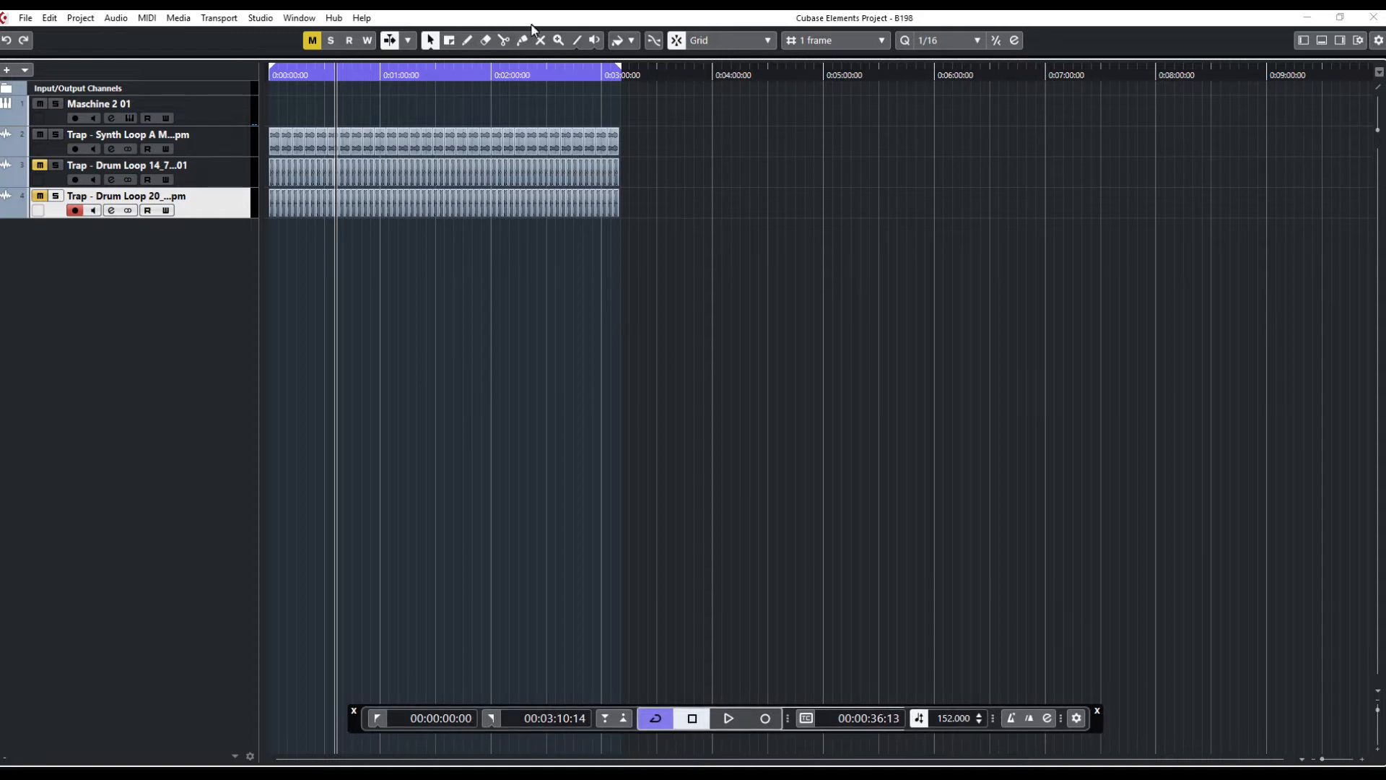
key("space")
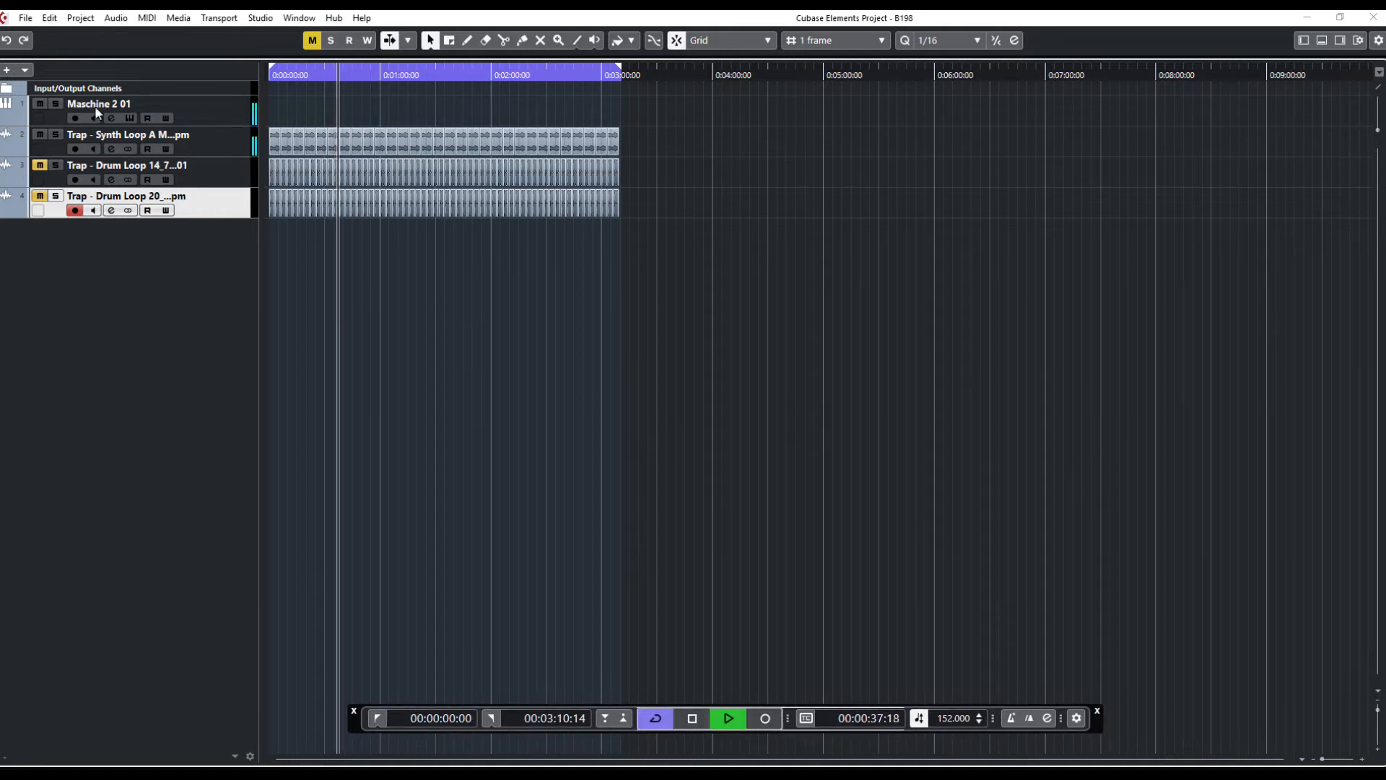
key("space")
Open the Maschine 2 01 track's instrument window, reposition it, and close it again
left_click(196, 104)
left_click(129, 119)
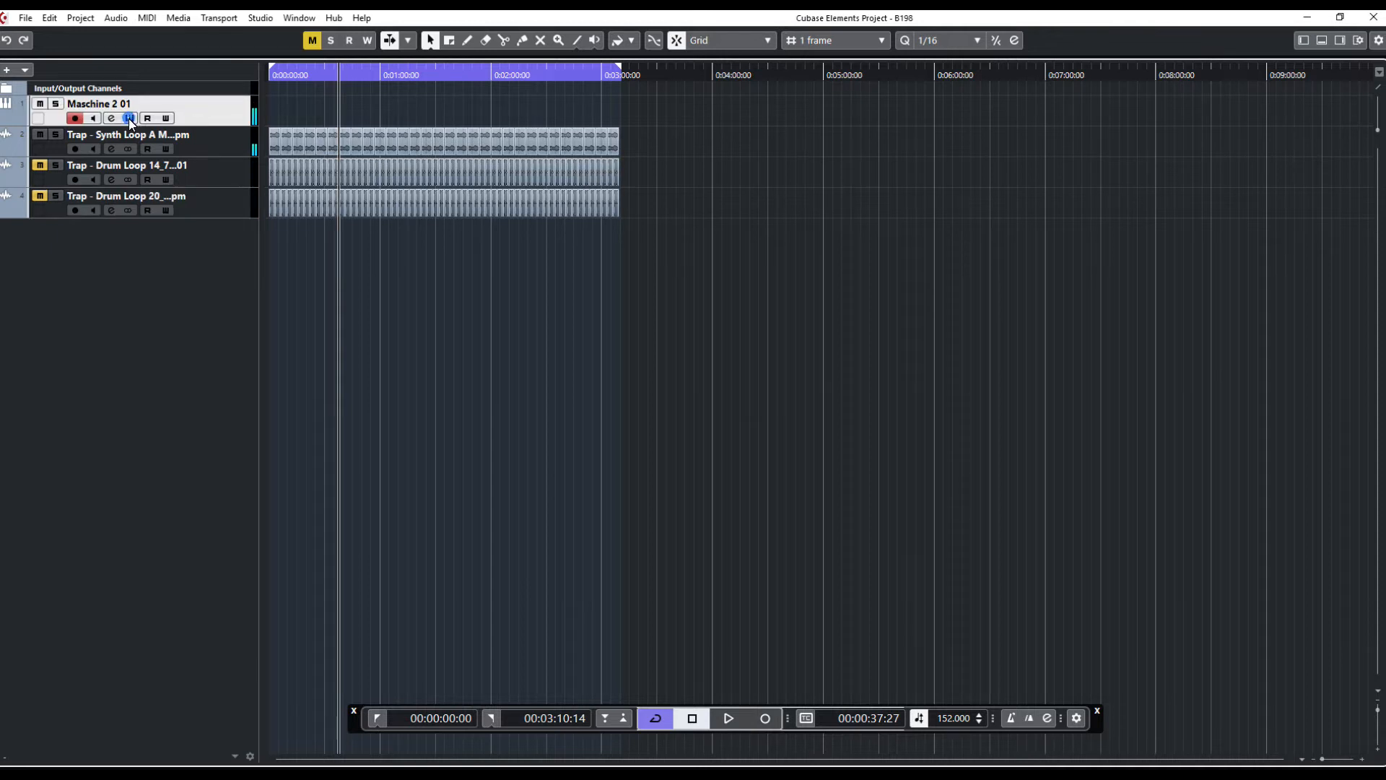
left_click_drag(573, 583, 546, 274)
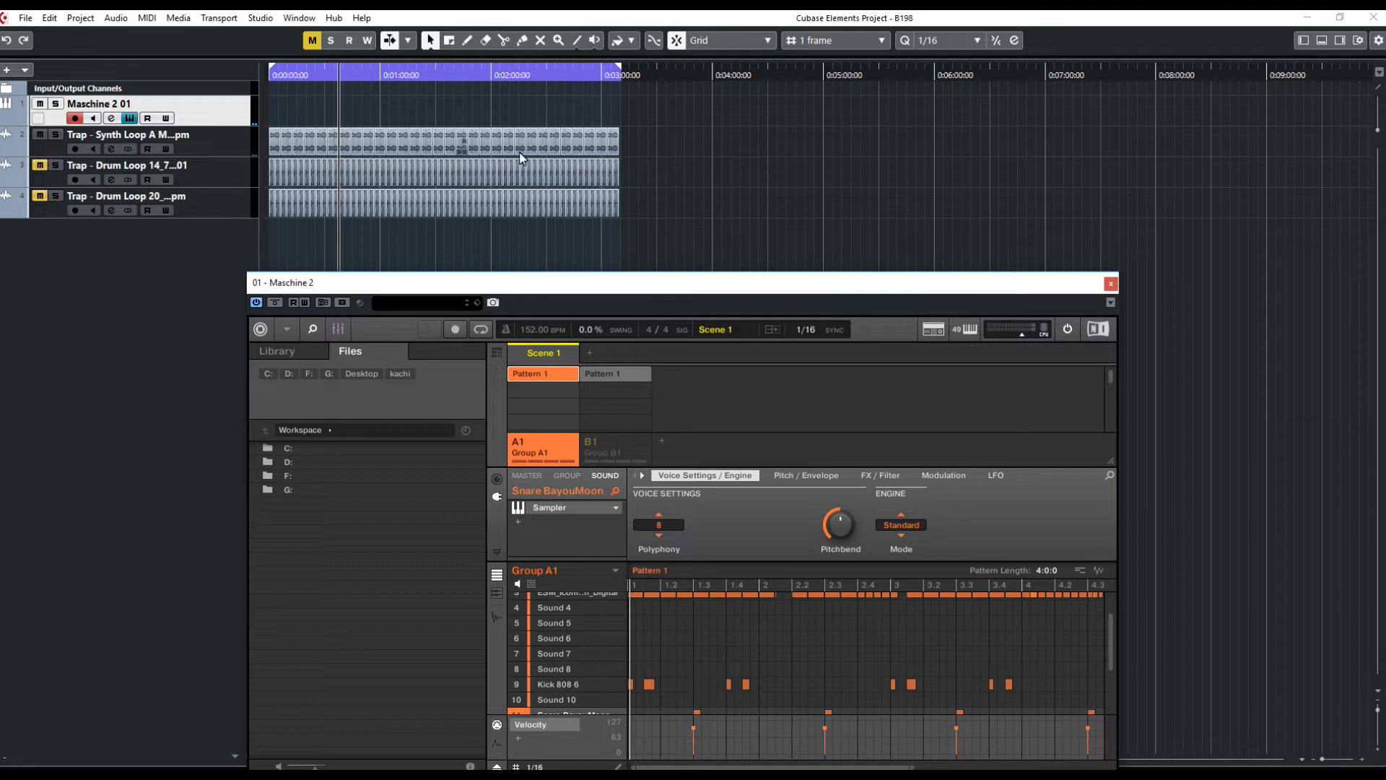
left_click_drag(548, 283, 577, 275)
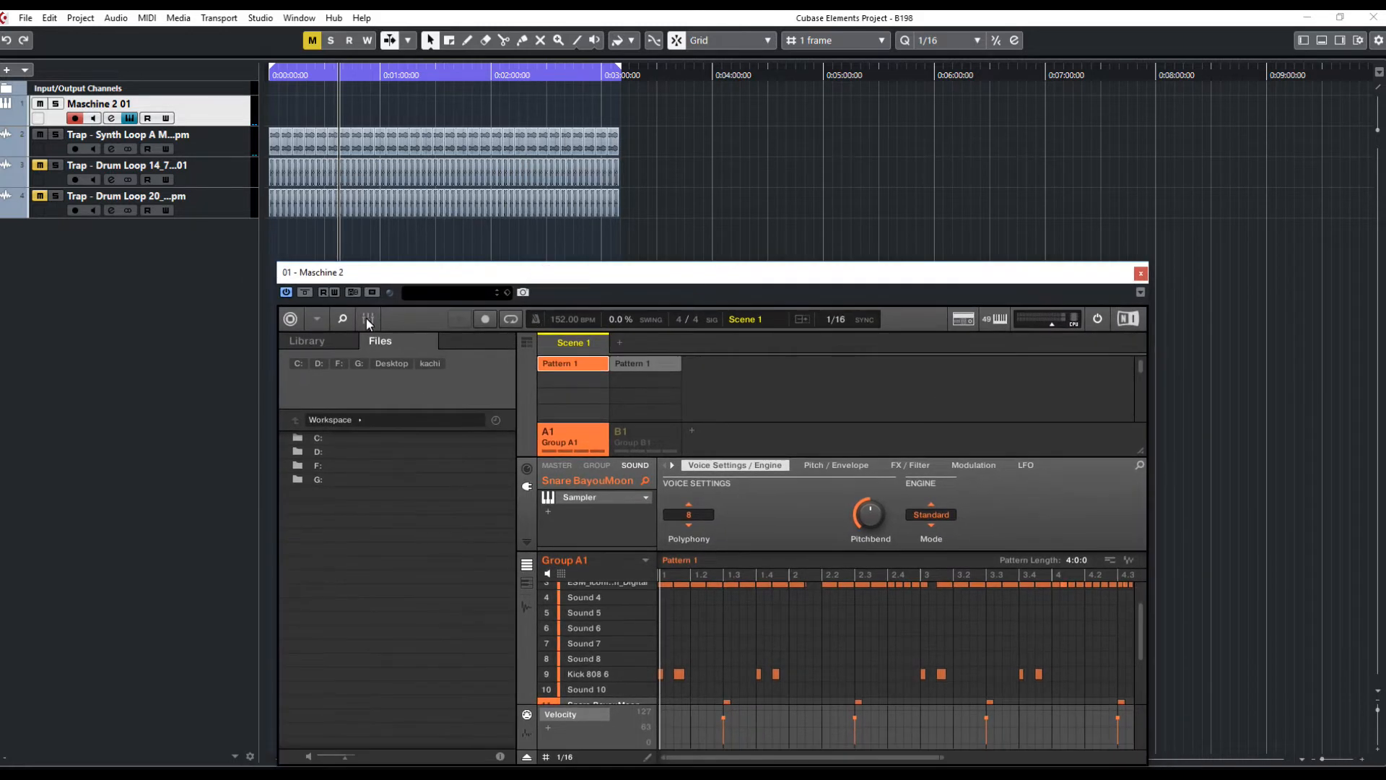
left_click(1142, 273)
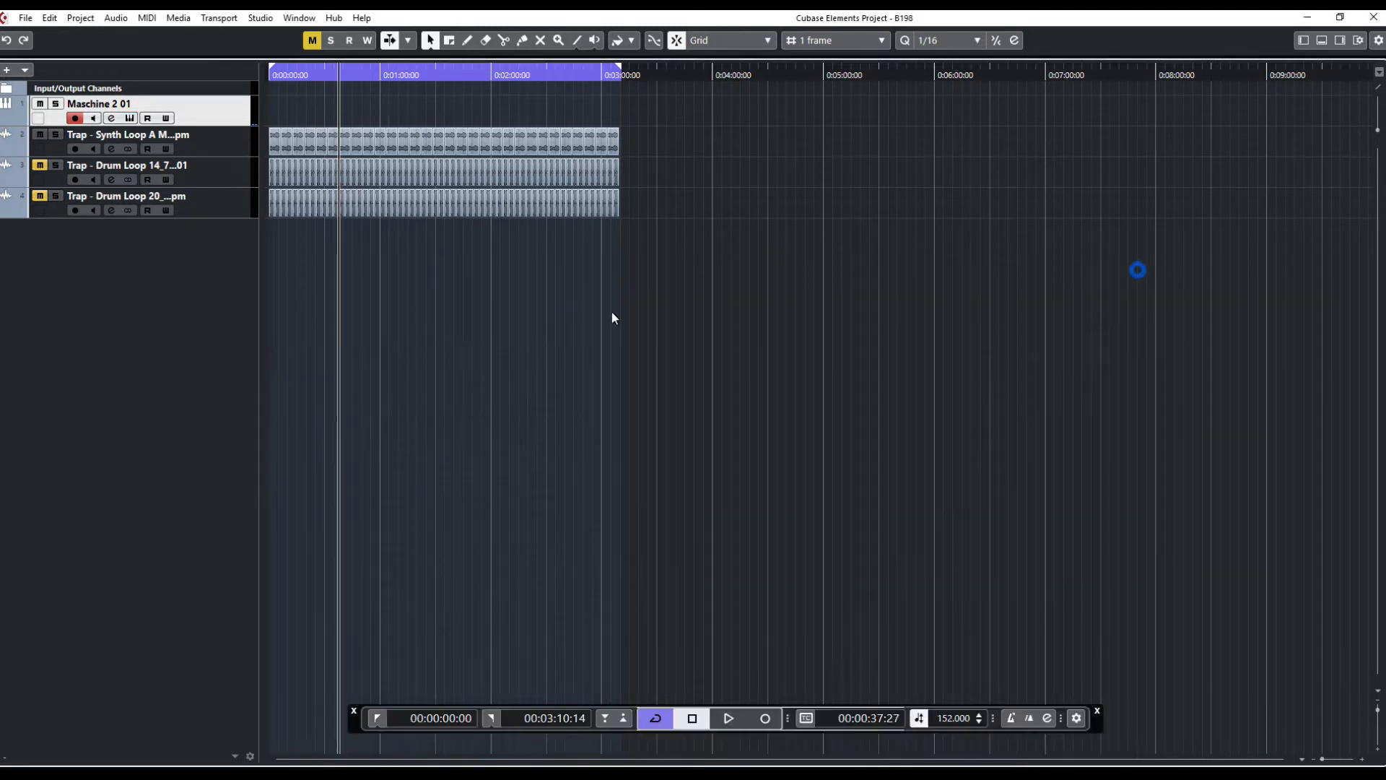
right_click(194, 112)
left_click(116, 313)
left_click(208, 207)
right_click(159, 264)
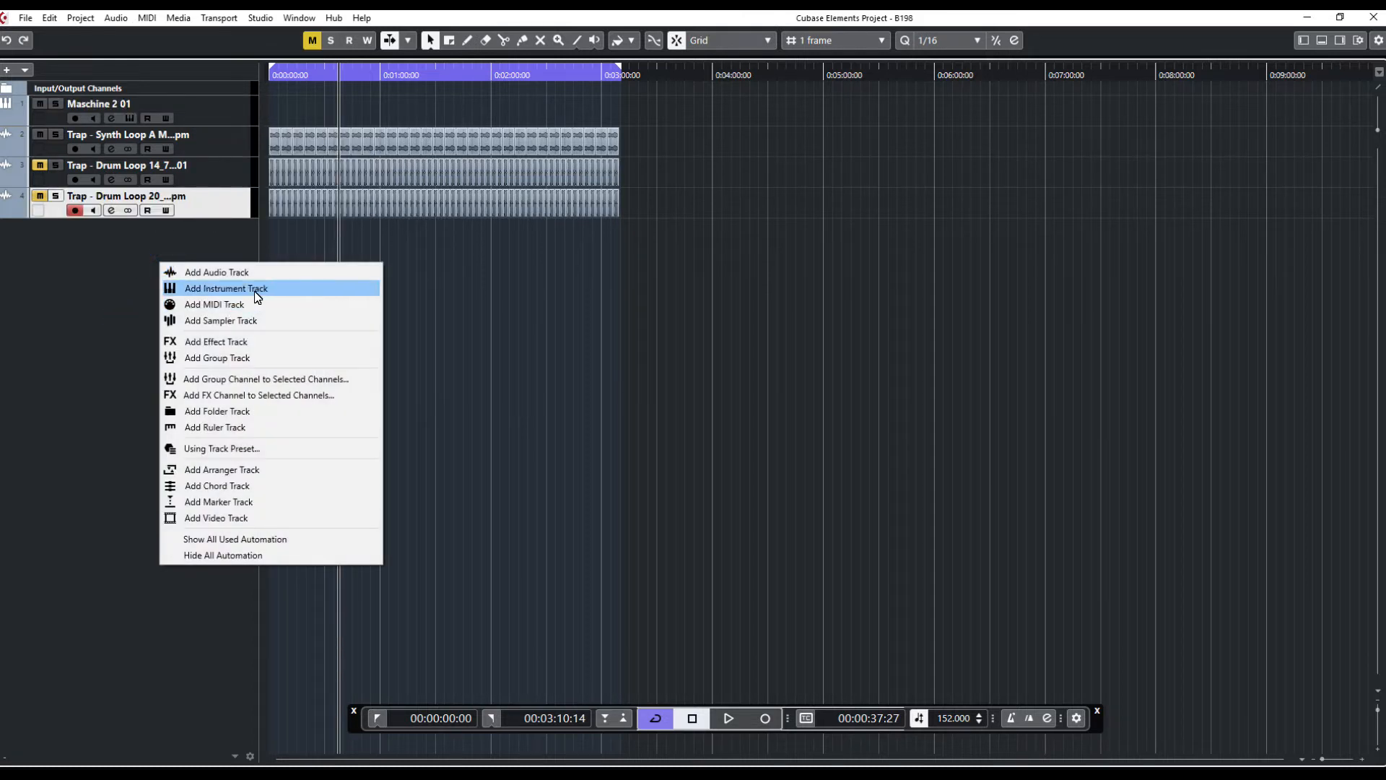
left_click(254, 287)
left_click(734, 292)
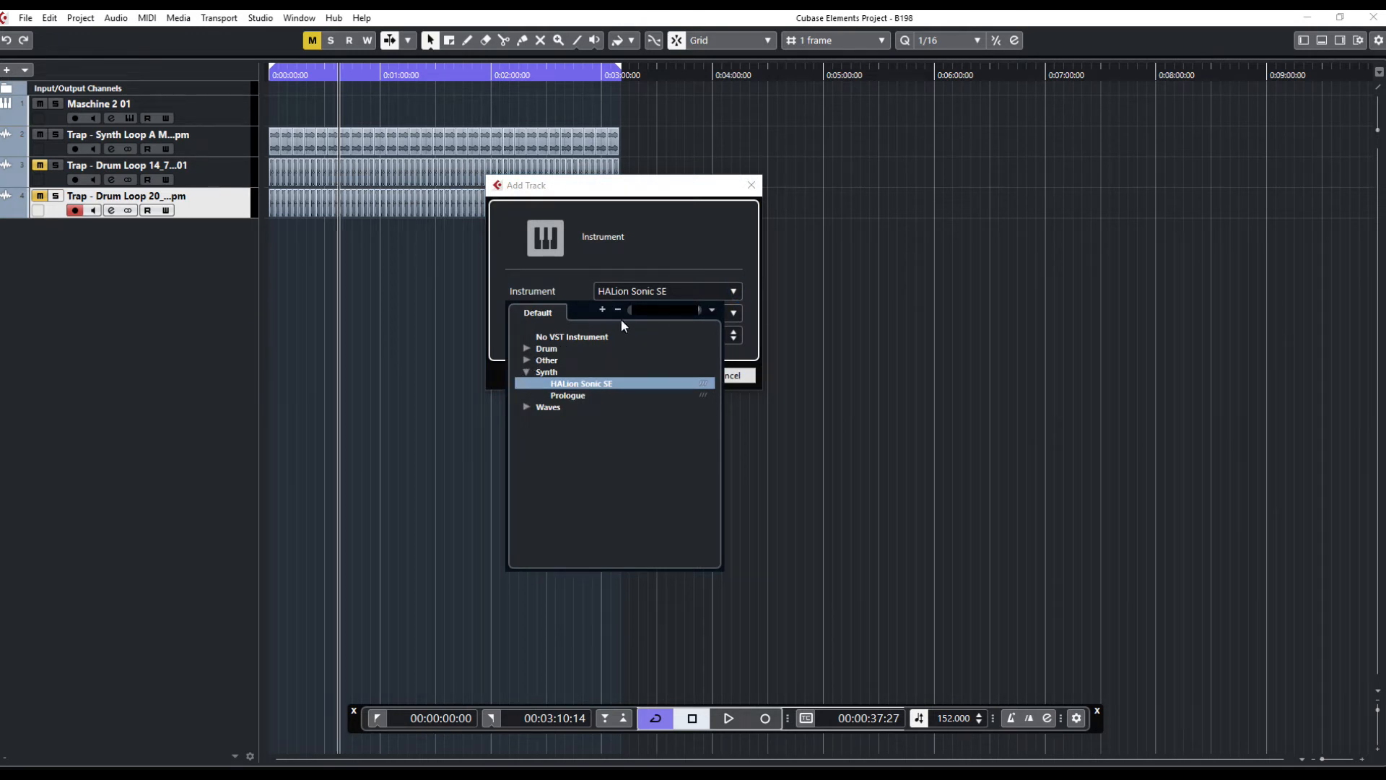
left_click(525, 348)
left_click(525, 348)
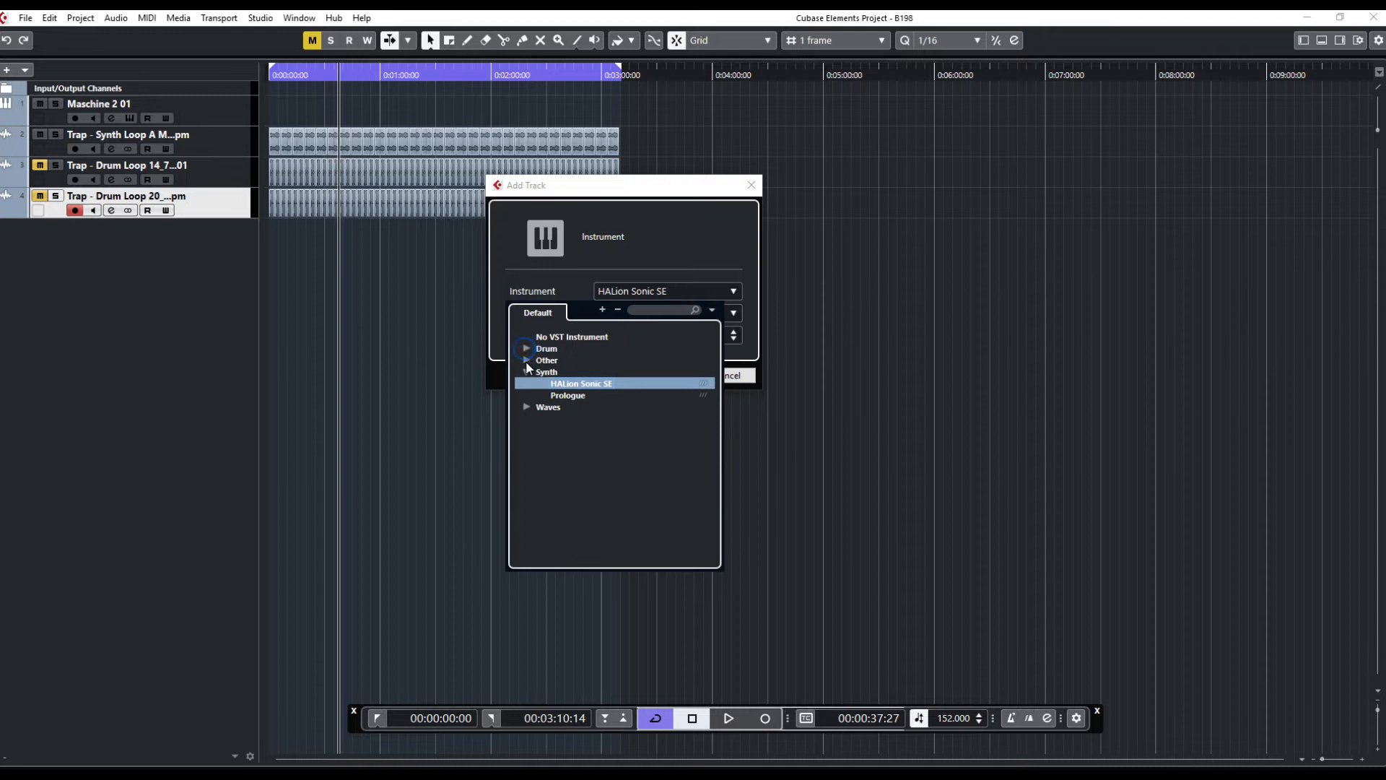
left_click(526, 360)
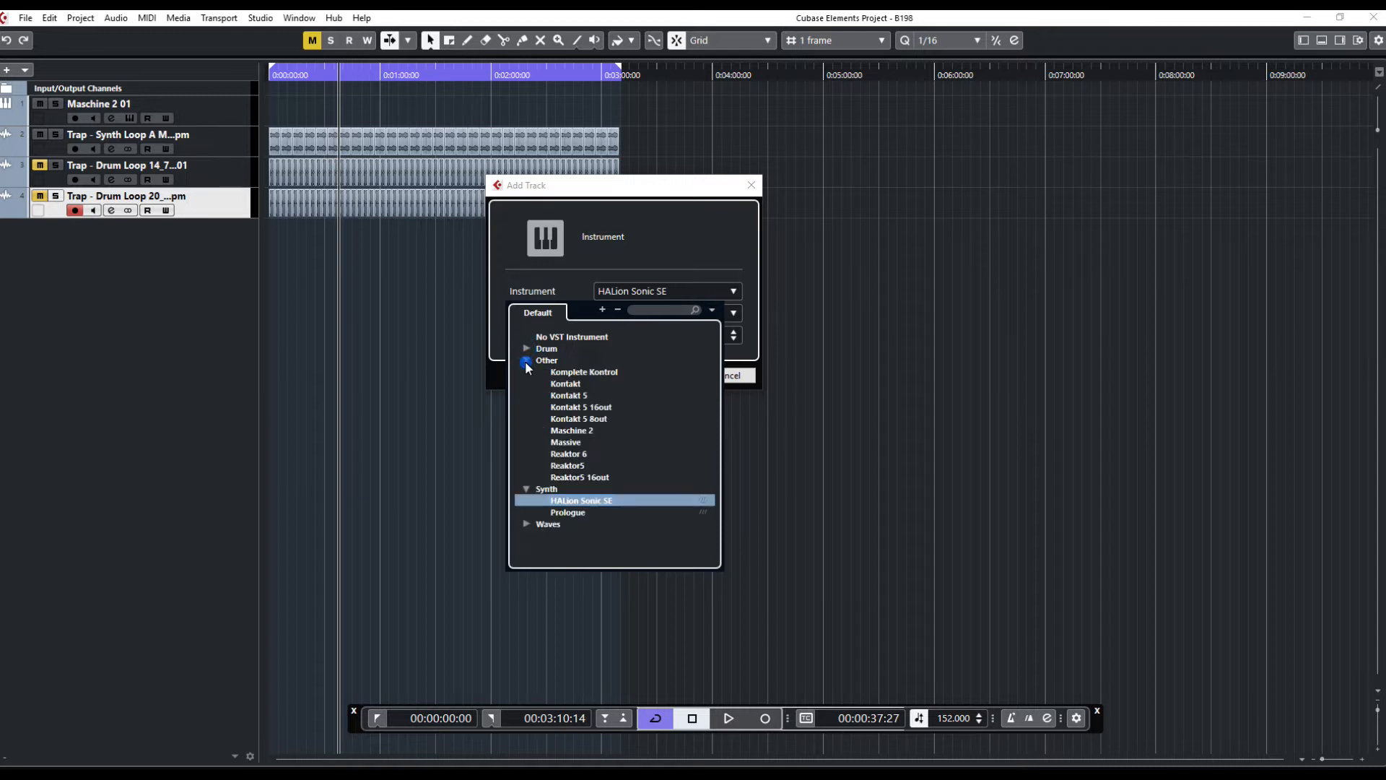
left_click(569, 431)
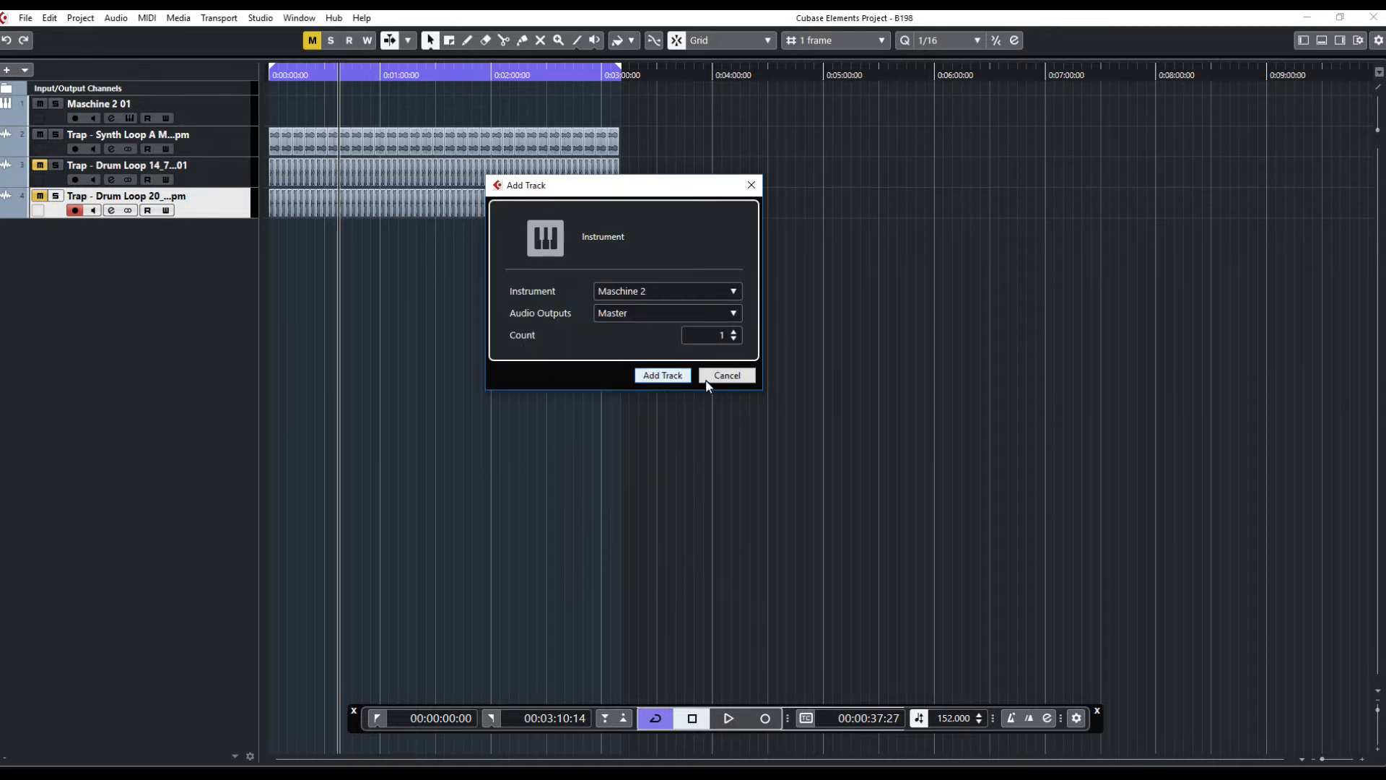
left_click(740, 378)
Reopen the Maschine 2 plugin window and browse the project files inside the 4911 folder
left_click(130, 118)
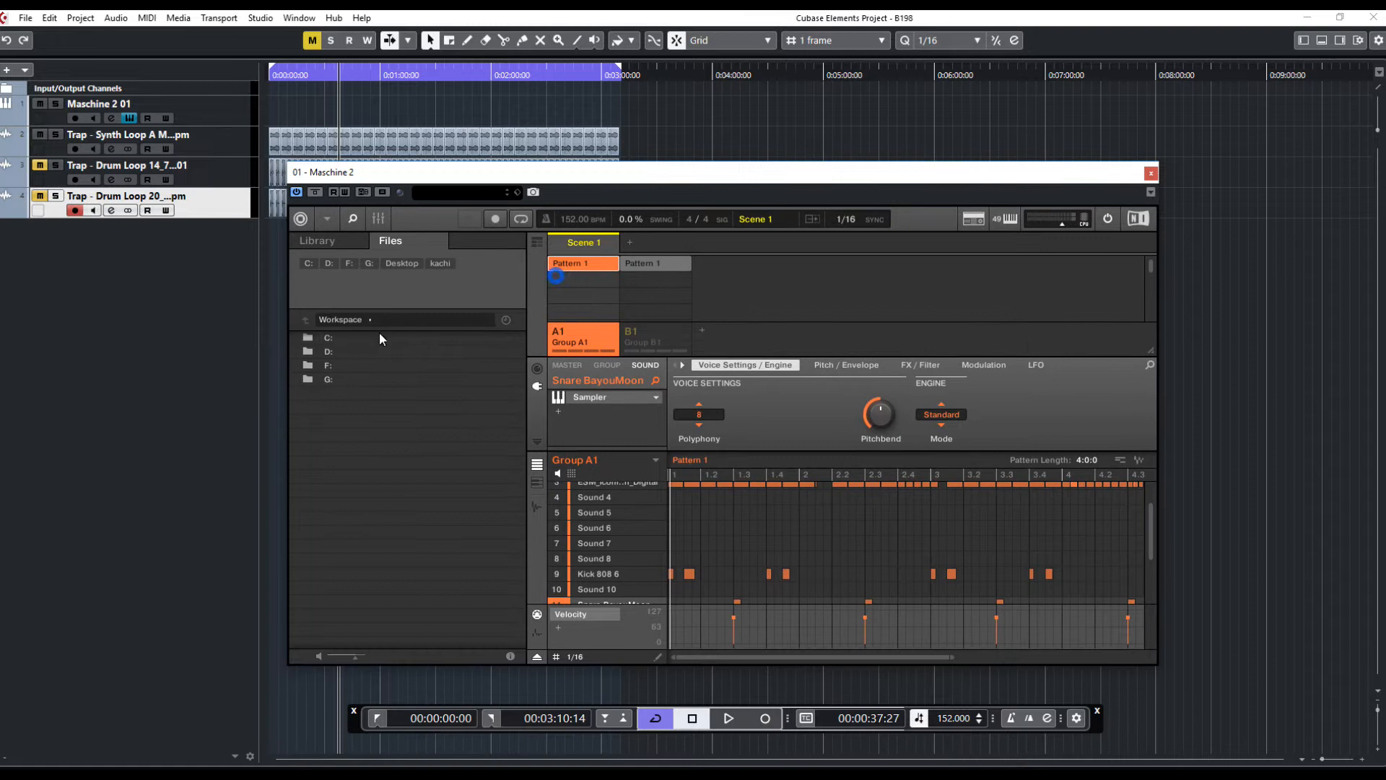
double_click(361, 351)
double_click(357, 350)
double_click(356, 351)
scroll(383, 539, "down", 5)
scroll(387, 530, "down", 4)
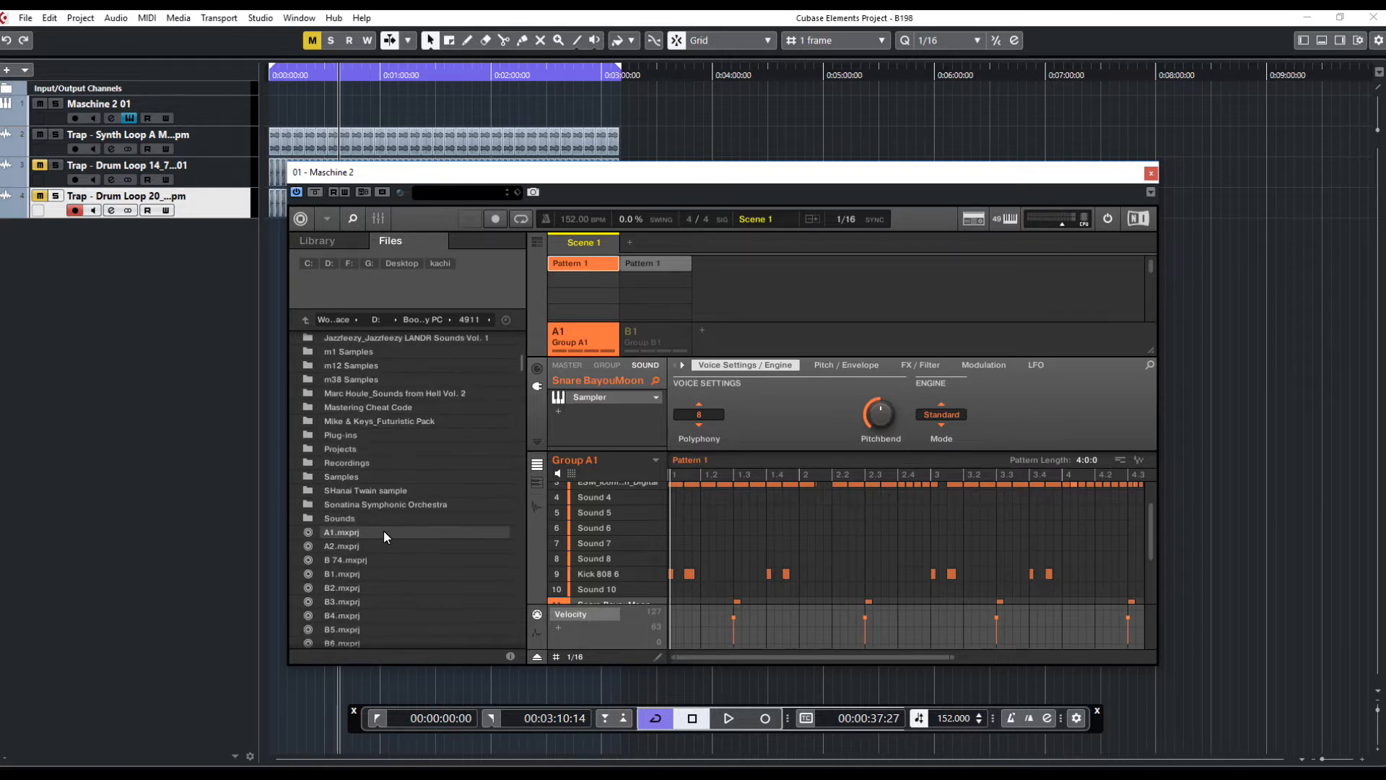
scroll(380, 514, "down", 5)
scroll(349, 550, "down", 8)
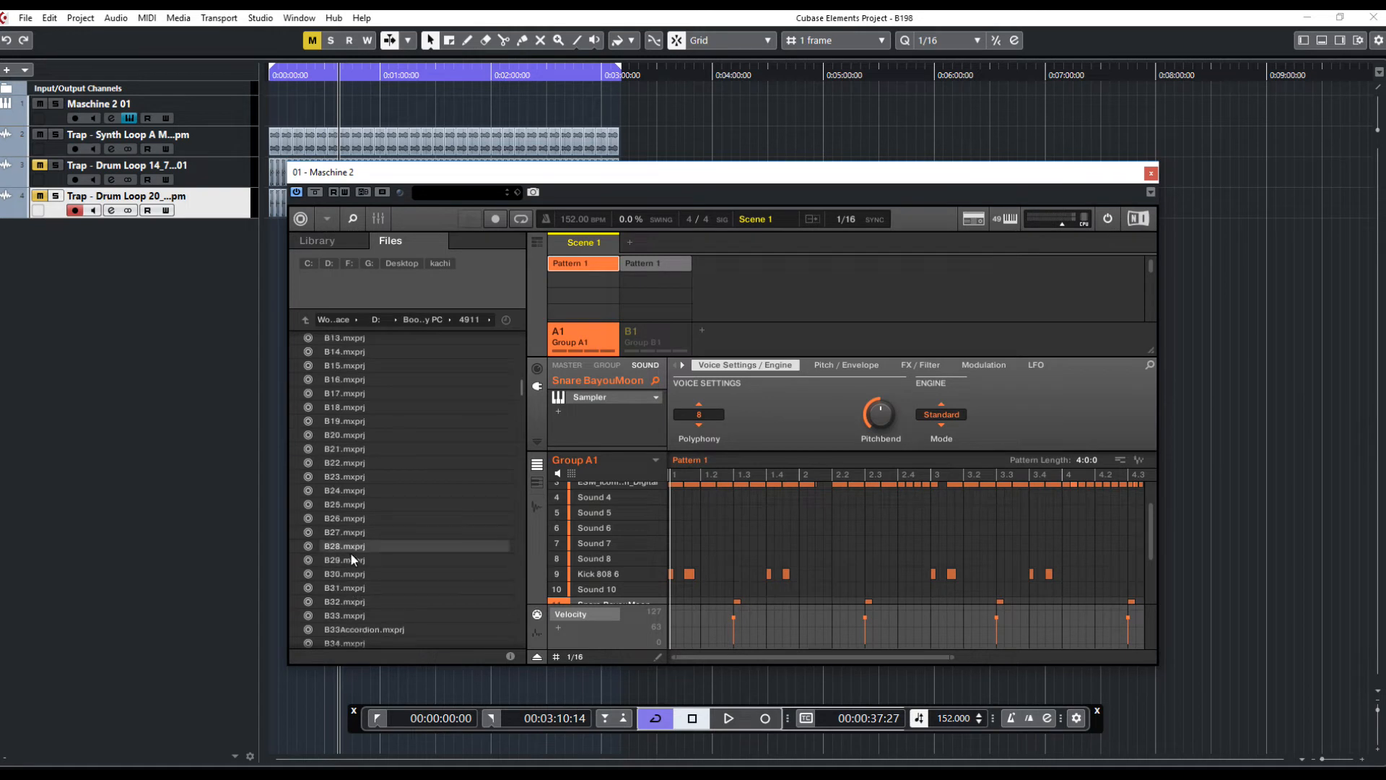
scroll(379, 555, "down", 2)
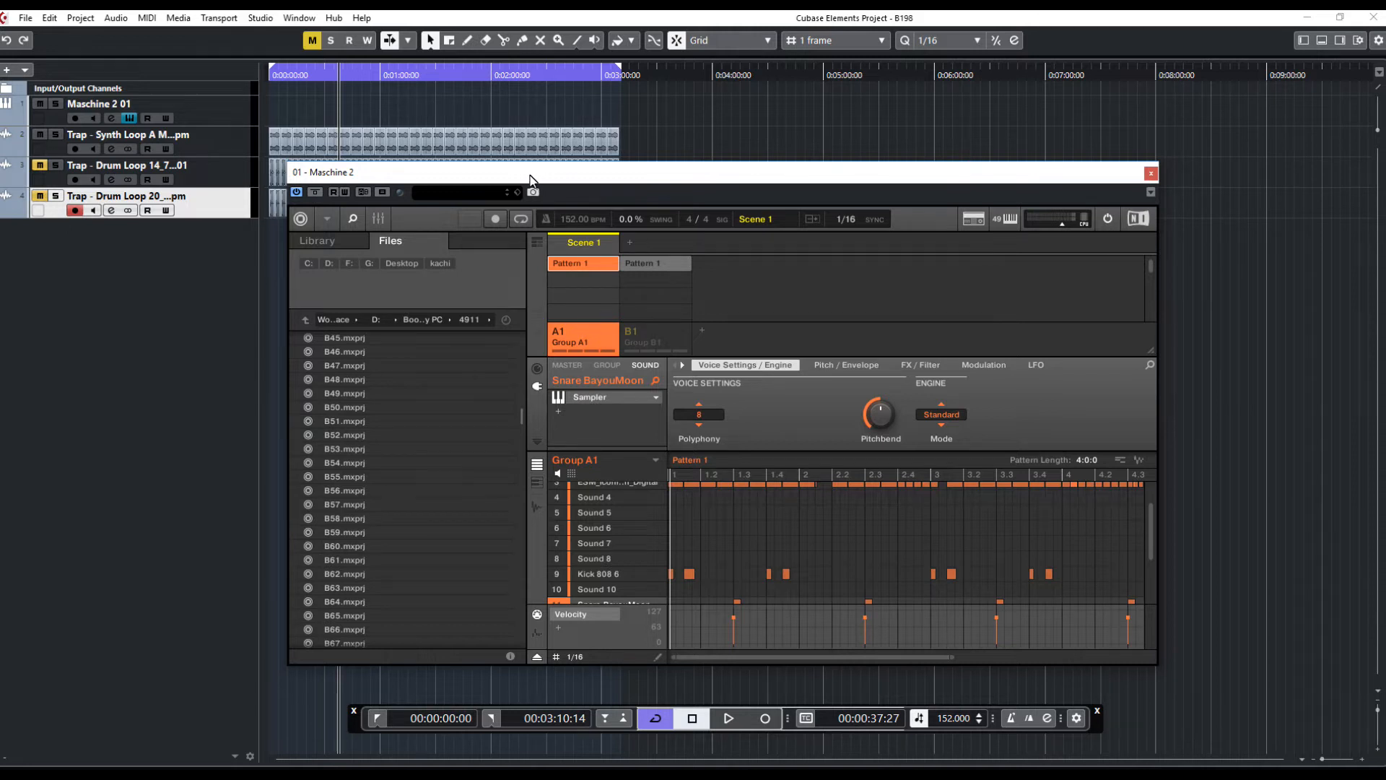
mouse_move(529, 179)
left_mouse_down()
mouse_move(566, 205)
mouse_move(556, 184)
left_mouse_up()
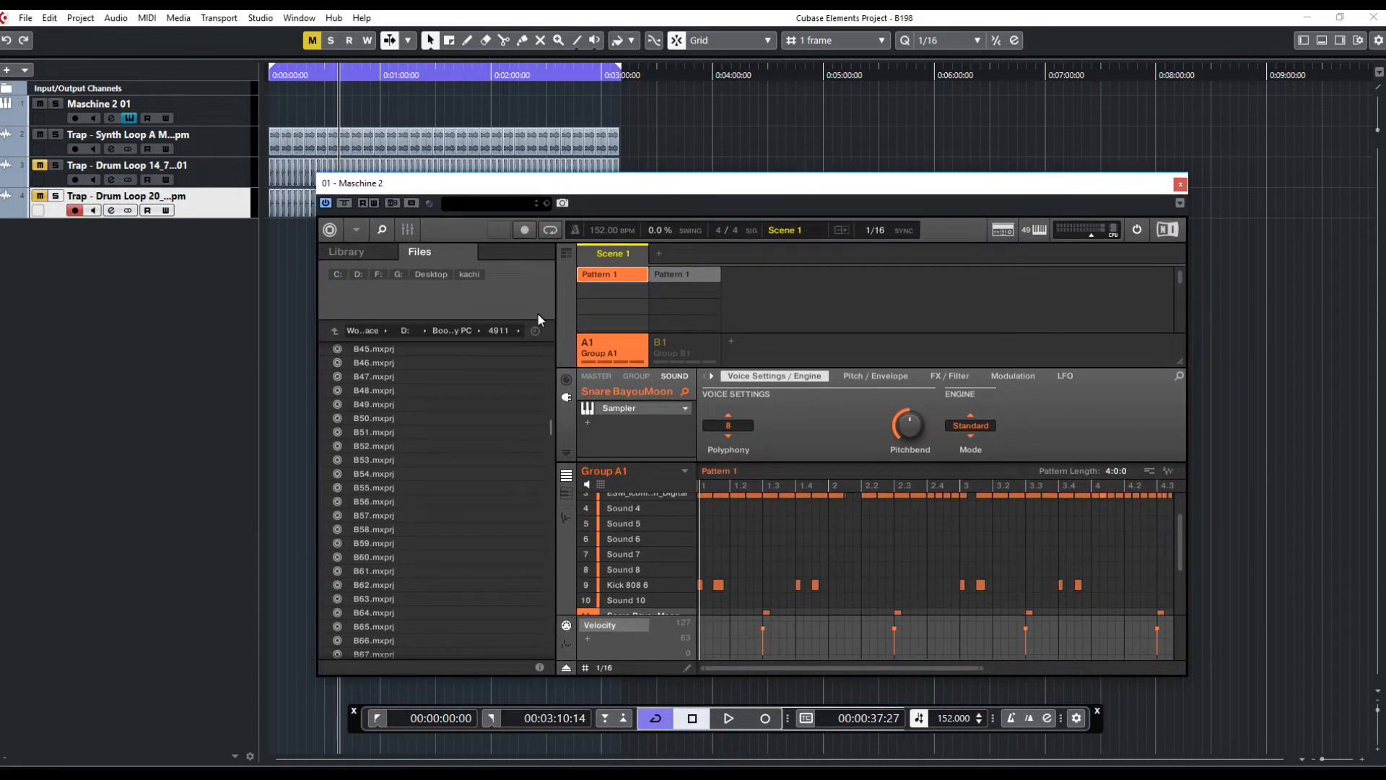
left_click_drag(646, 186, 621, 158)
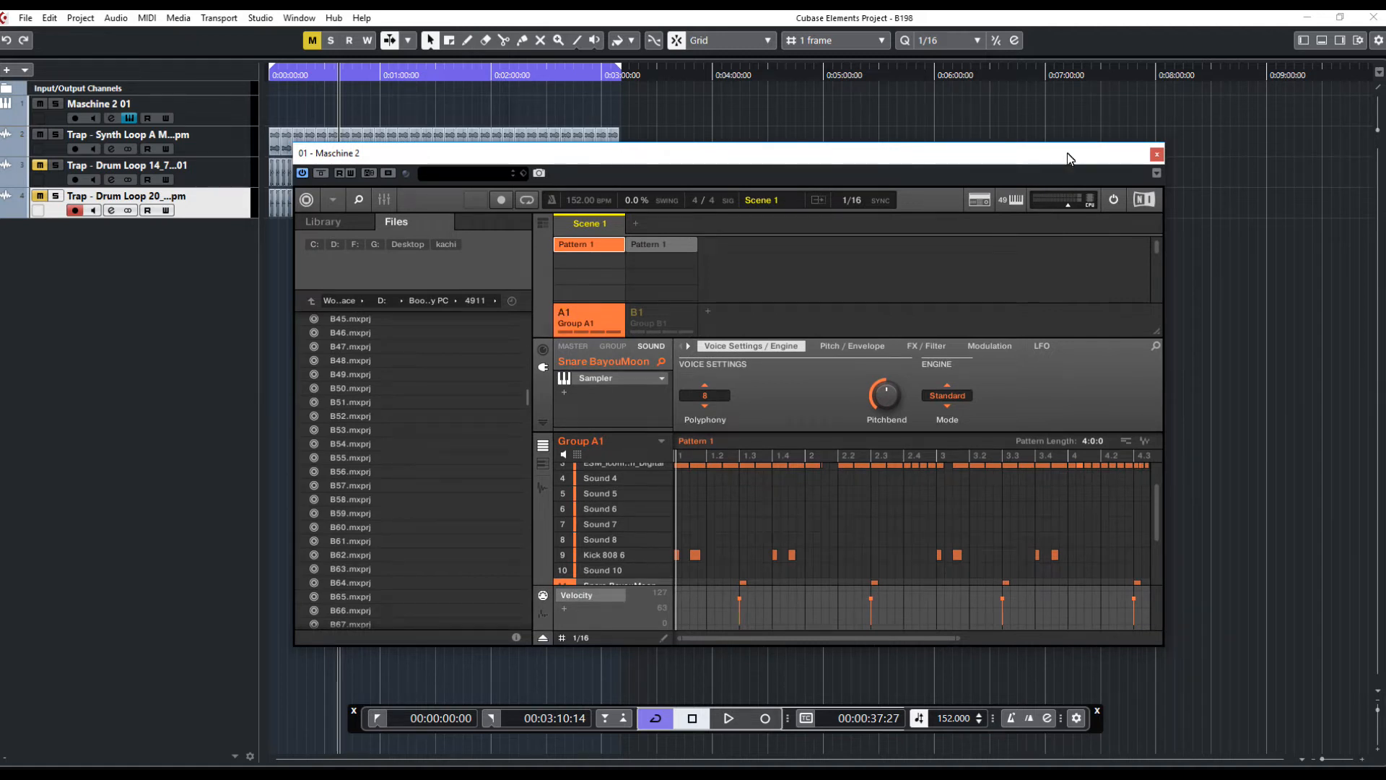
left_click_drag(989, 158, 1028, 173)
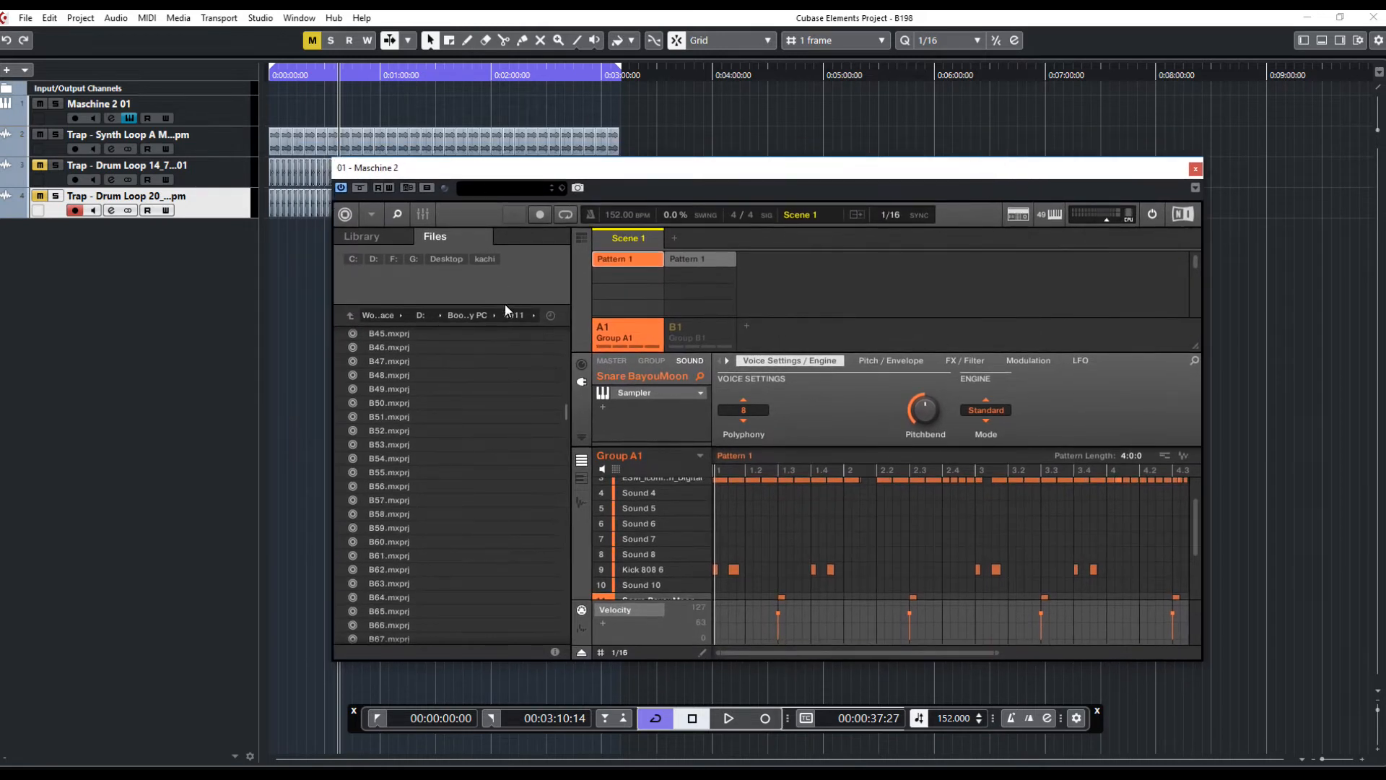
left_click(390, 417)
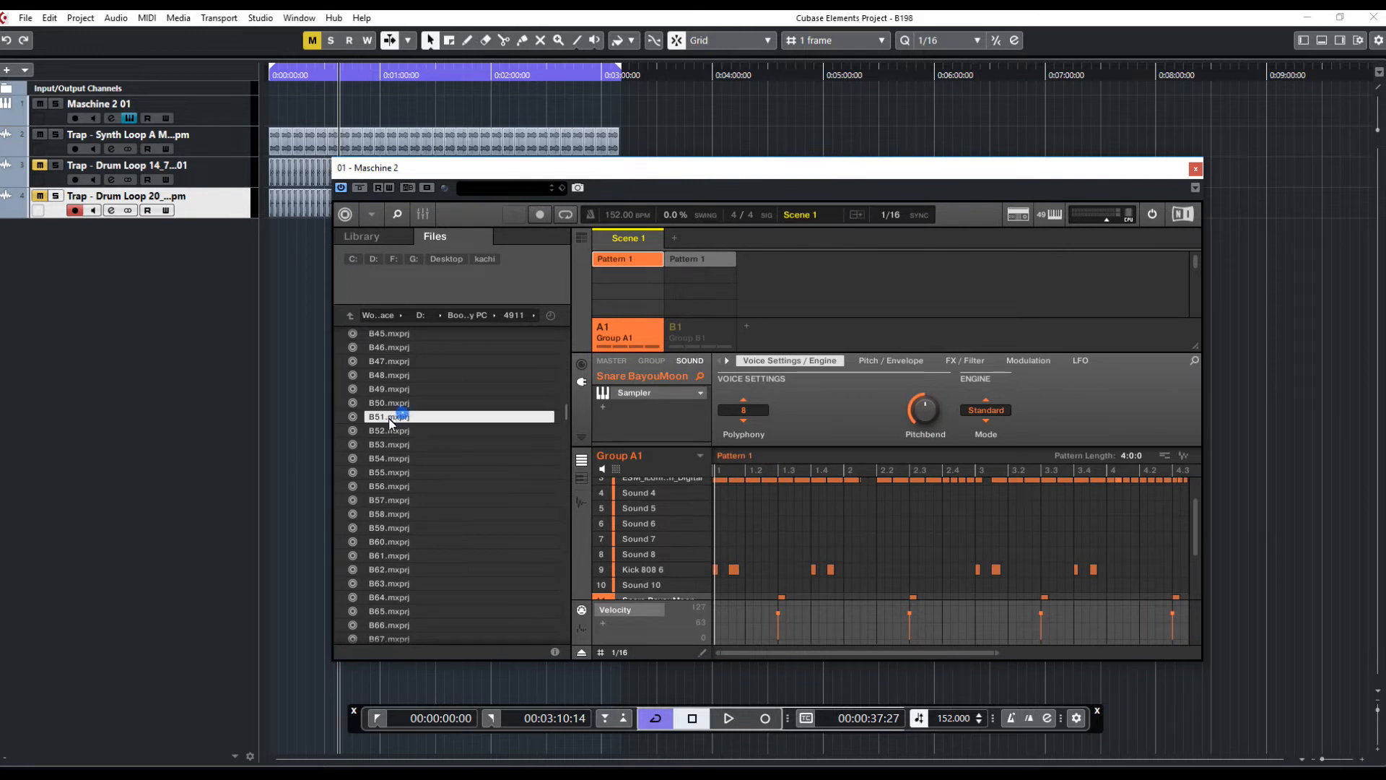
left_click(1196, 168)
Start playback with the Maschine 2 window open and mute the Trap - Synth Loop track
left_click(130, 118)
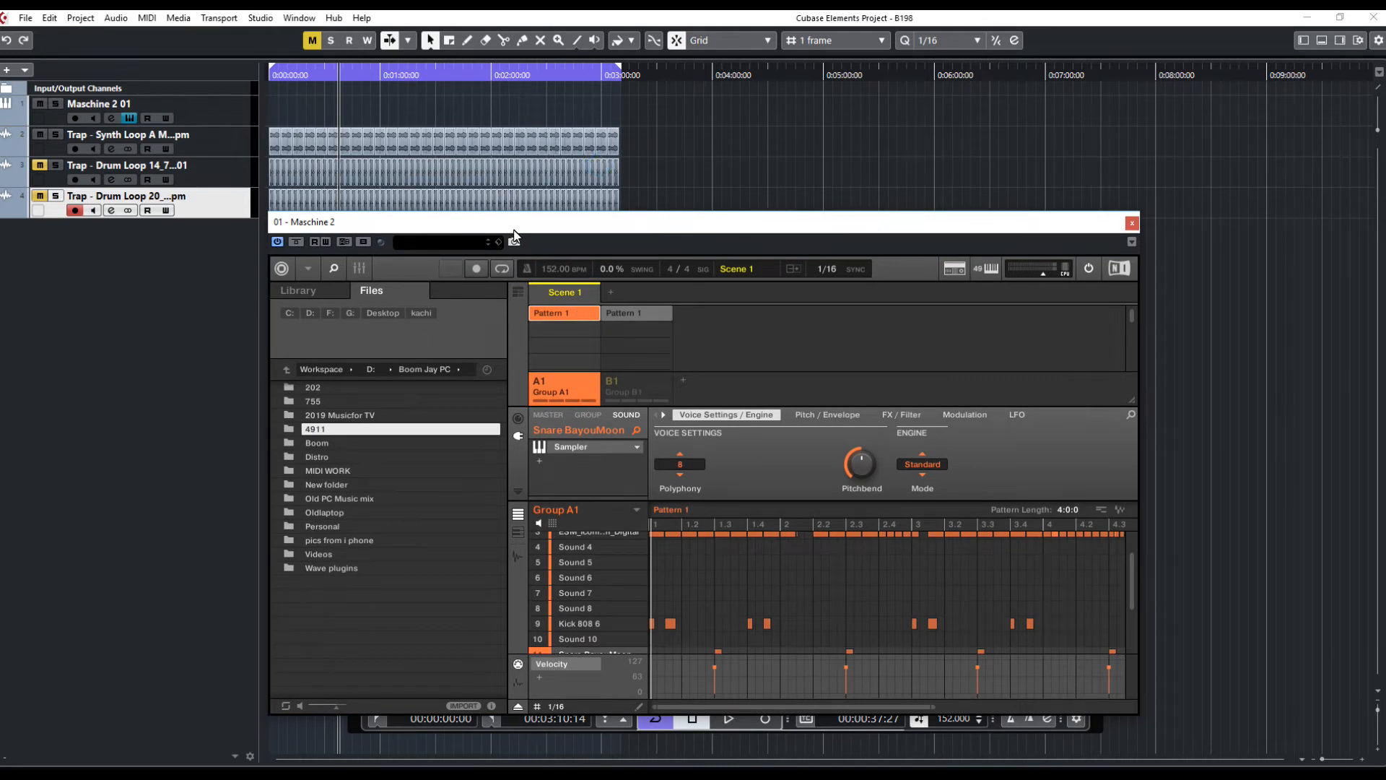
left_click_drag(509, 221, 554, 220)
key("space")
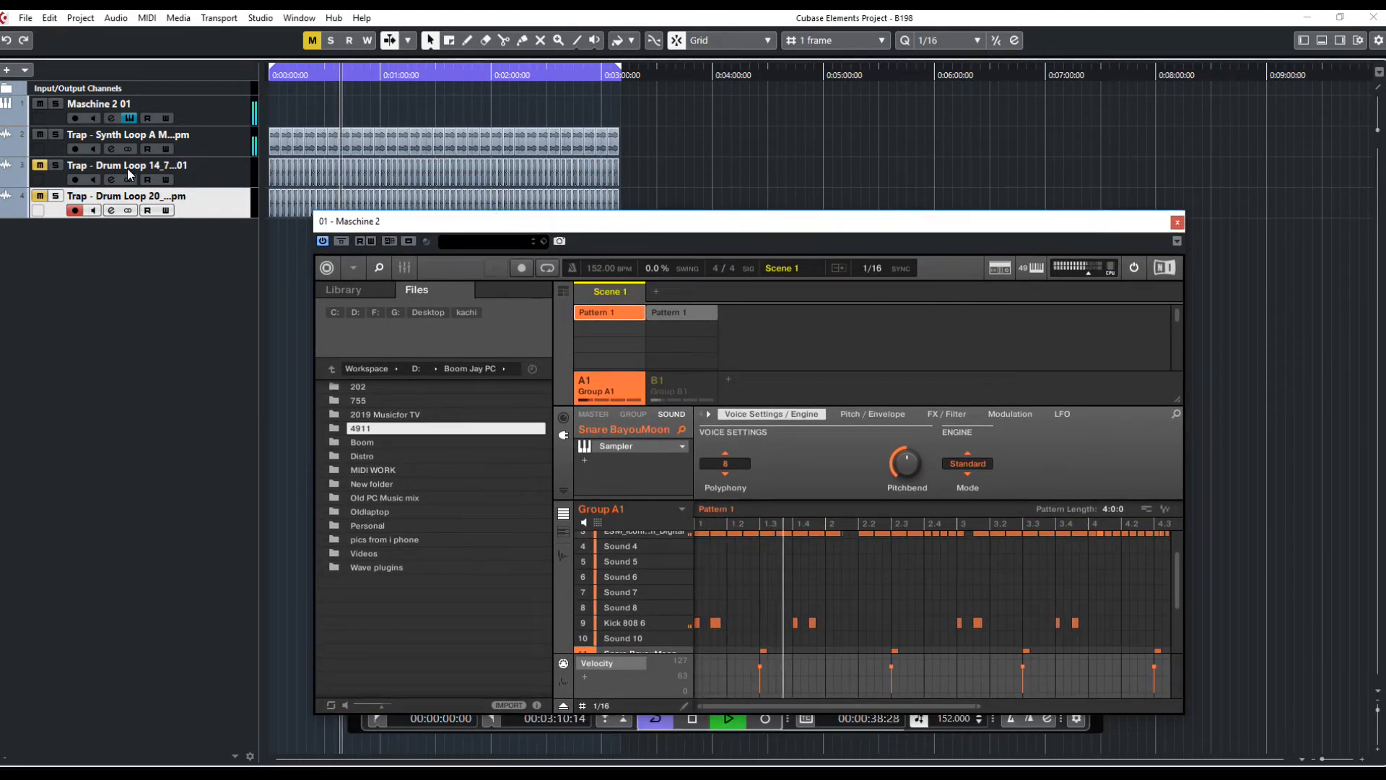
left_click(40, 135)
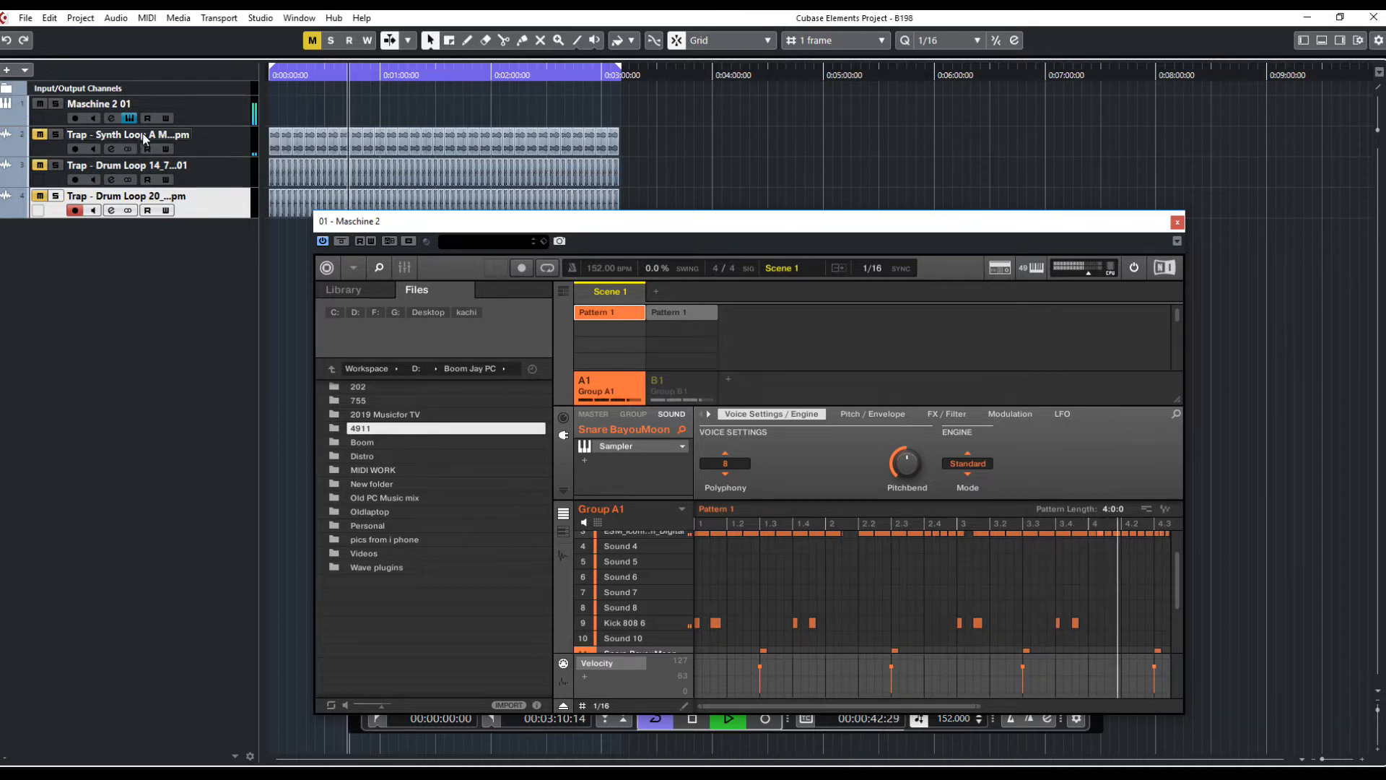
Switch Maschine to its song arranger view and enable Group B1's pattern alongside Group A1
mouse_move(574, 223)
left_mouse_down()
mouse_move(548, 207)
mouse_move(576, 220)
left_mouse_up()
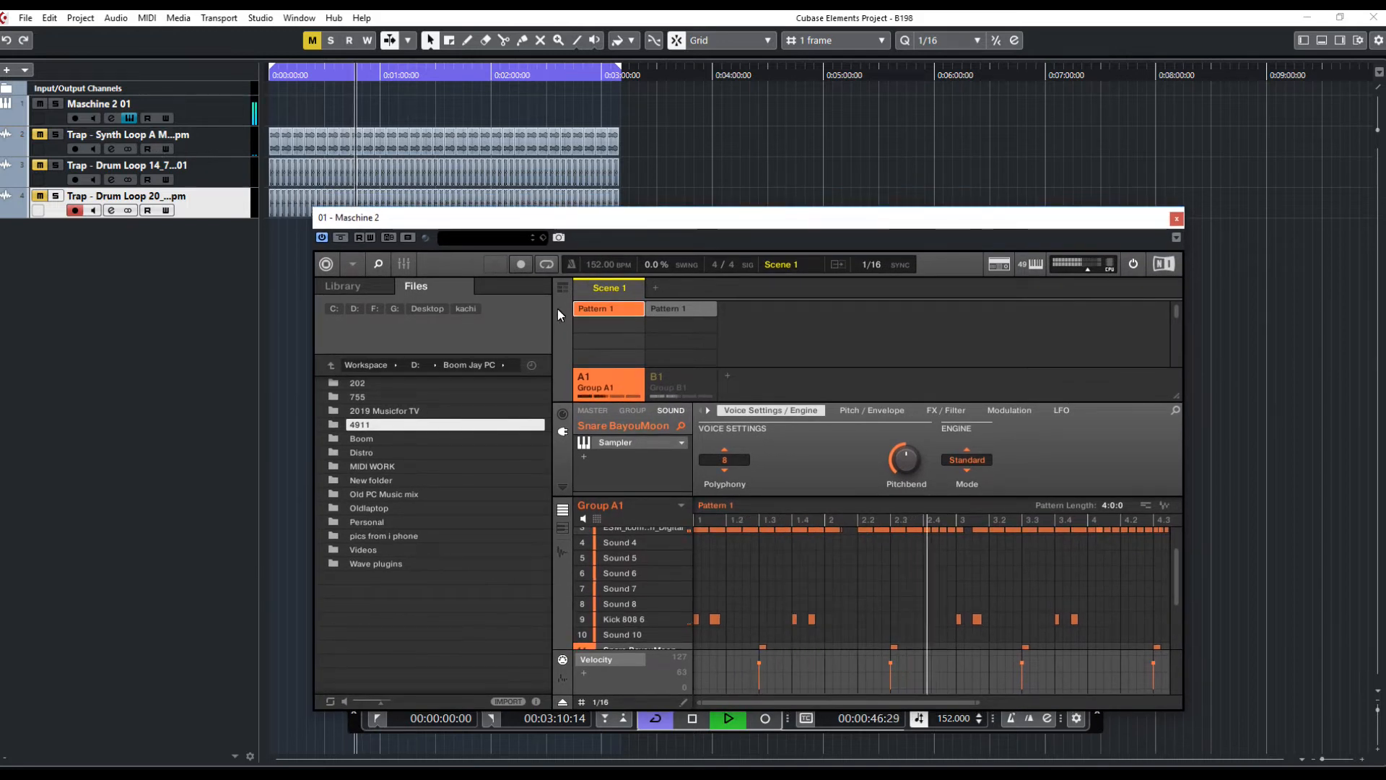
right_click(610, 291)
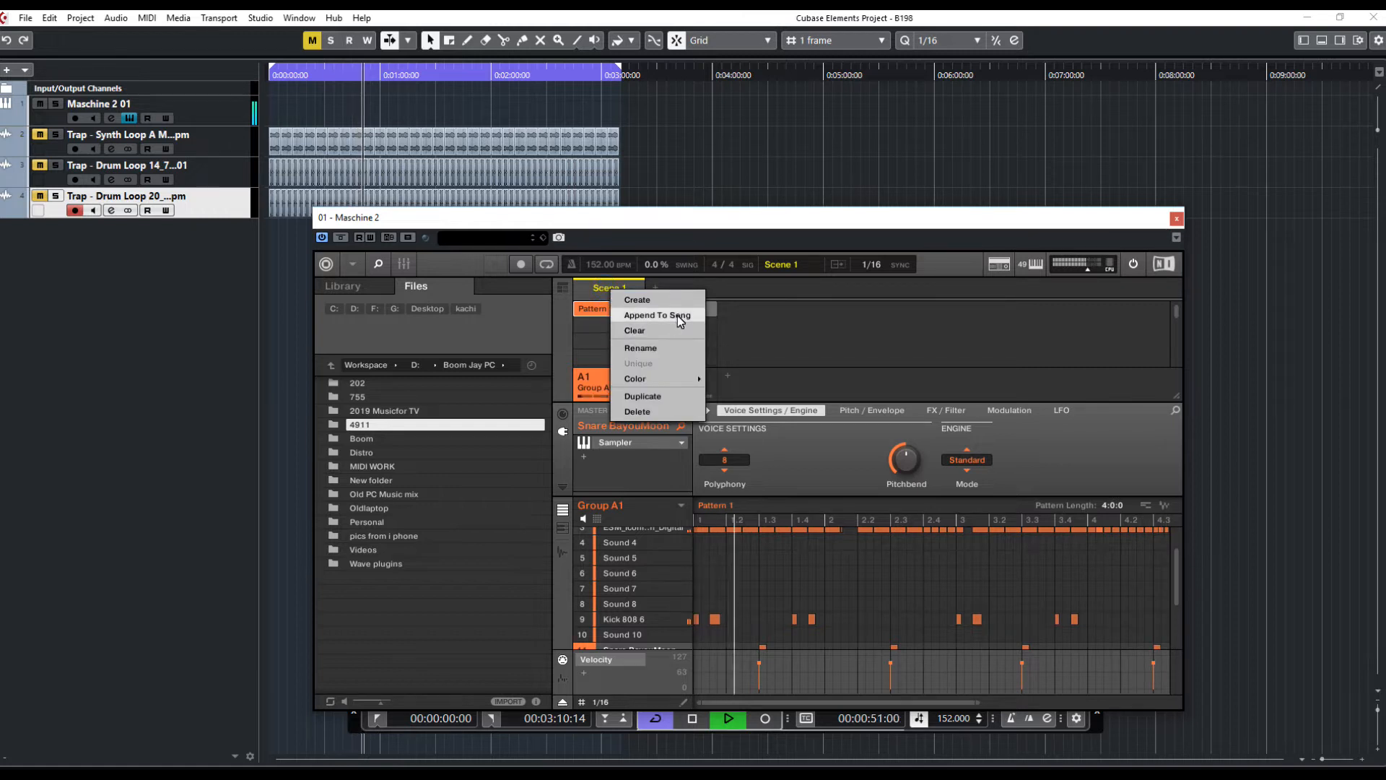
left_click(565, 293)
left_click(561, 285)
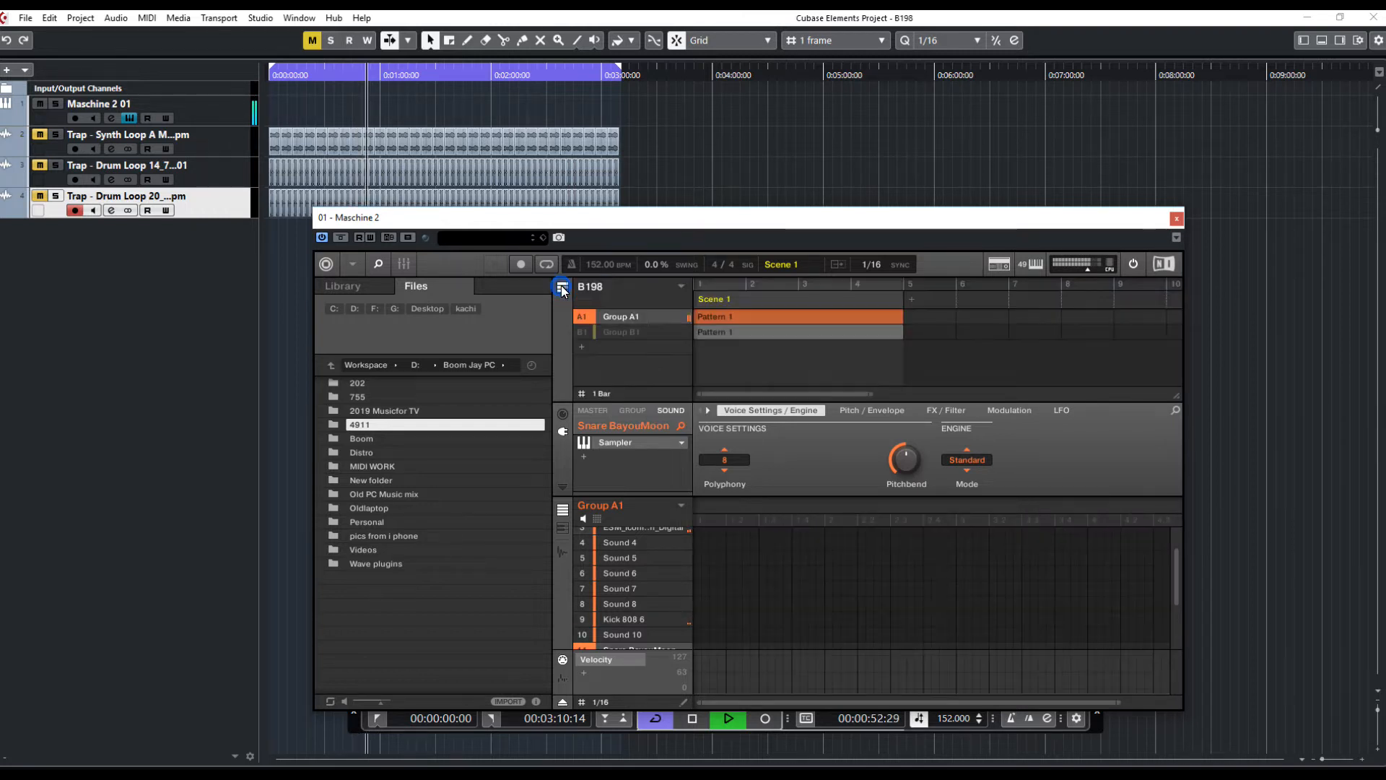
left_click(579, 332)
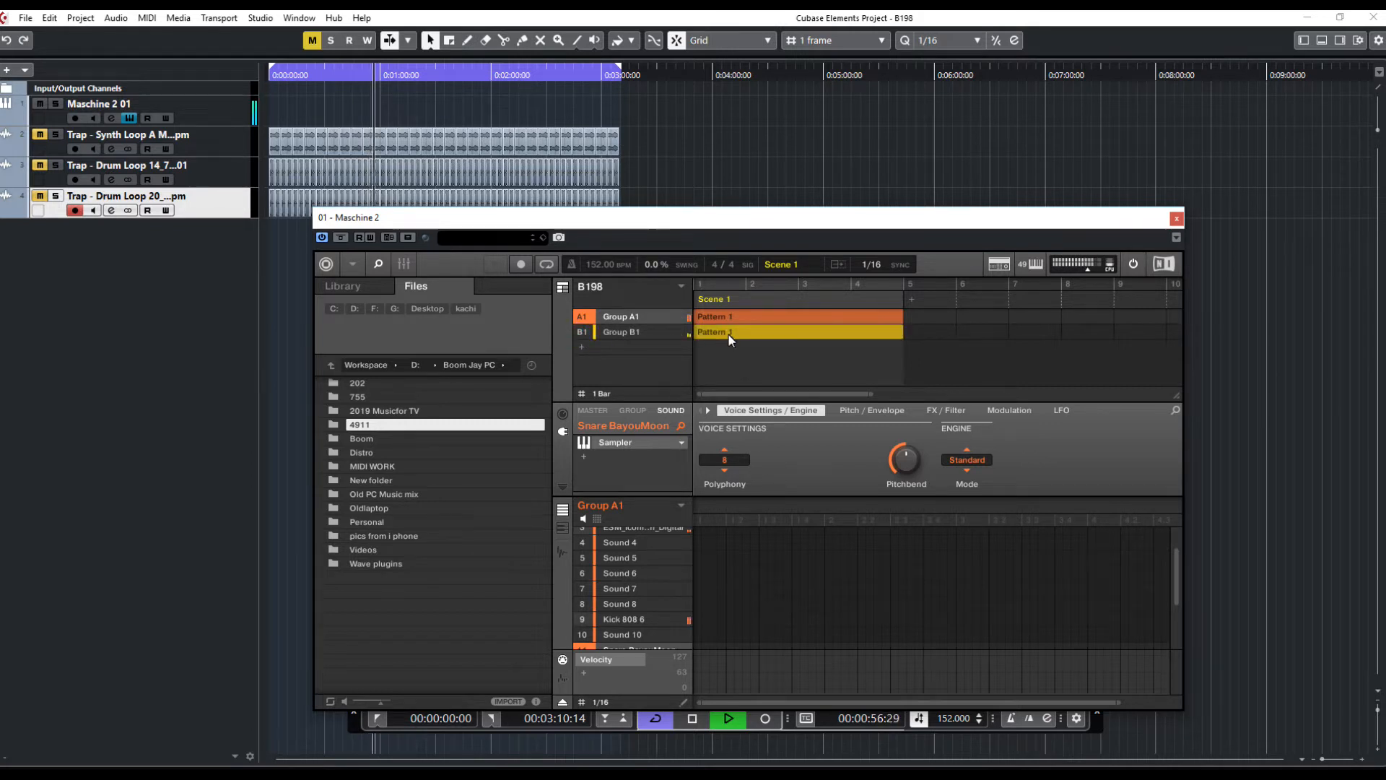
Duplicate Scene 1 and then the new scene, giving three consecutive scenes in the arranger
left_click_drag(859, 224, 815, 232)
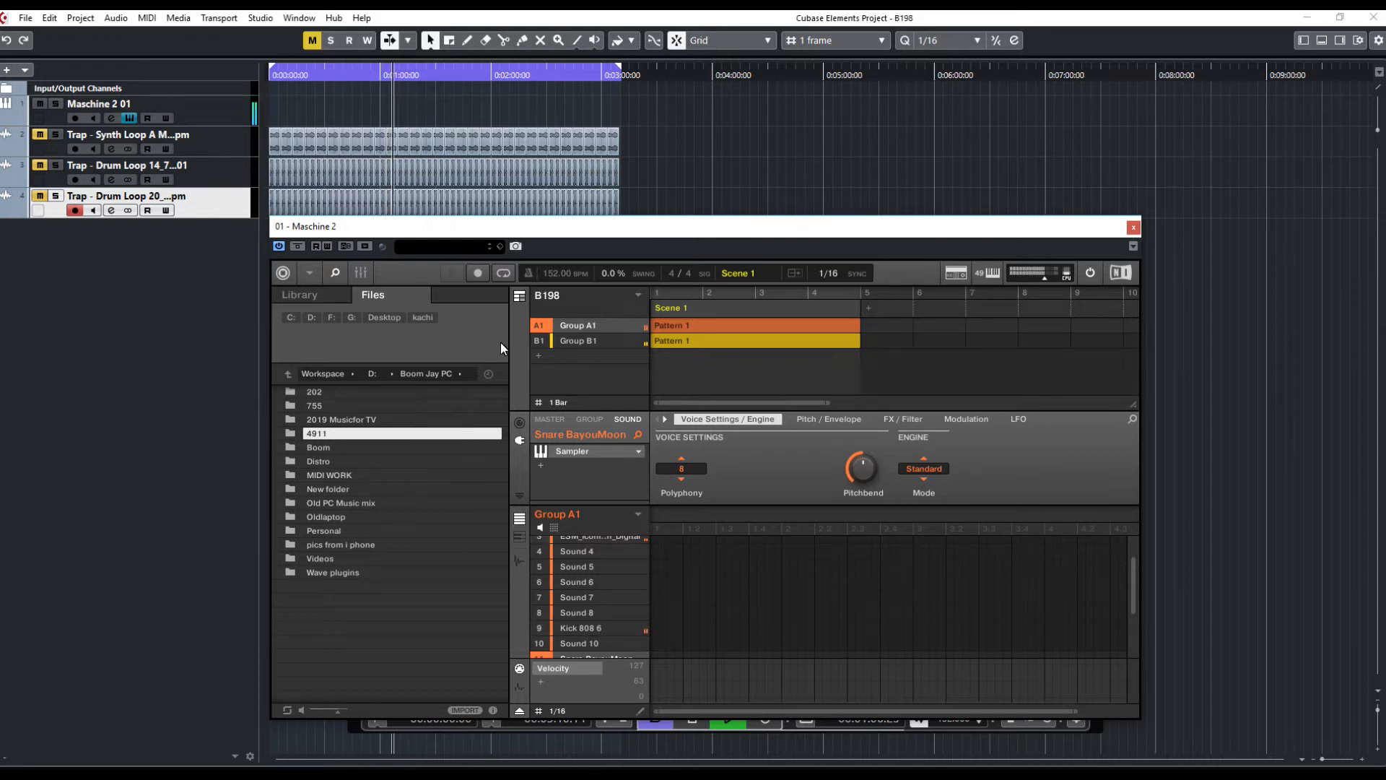
right_click(757, 320)
left_click(801, 428)
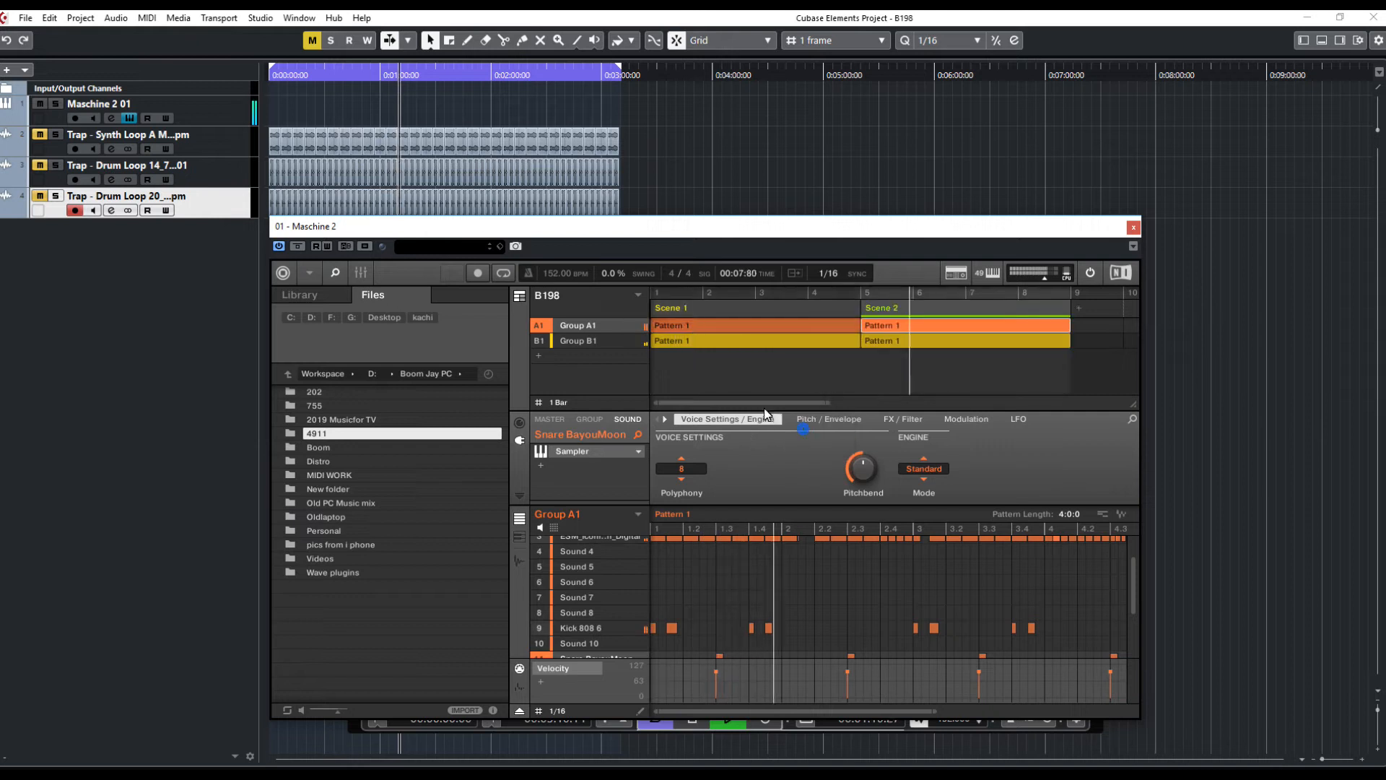
right_click(938, 305)
left_click(992, 426)
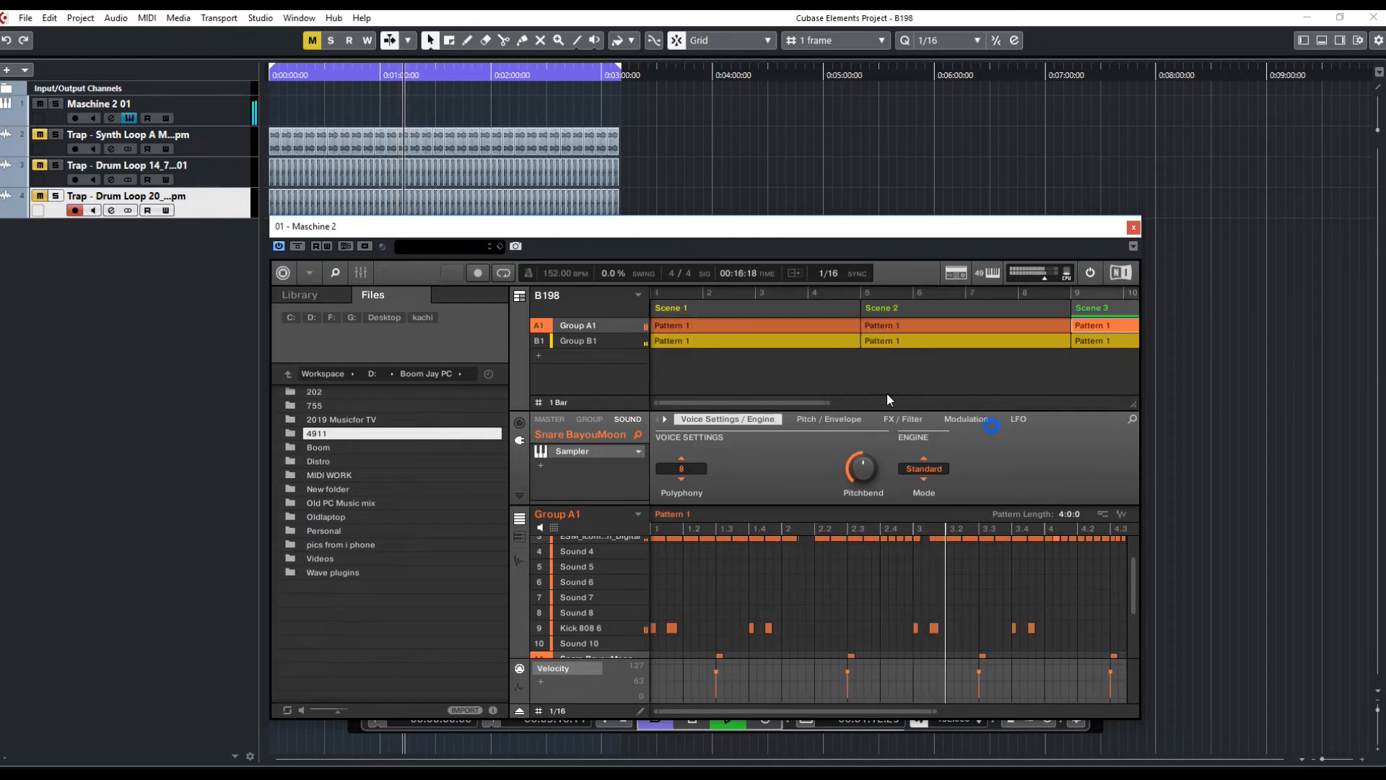
Duplicate the latest scene three more times so the arrangement extends to six scenes
left_click_drag(826, 400, 1073, 397)
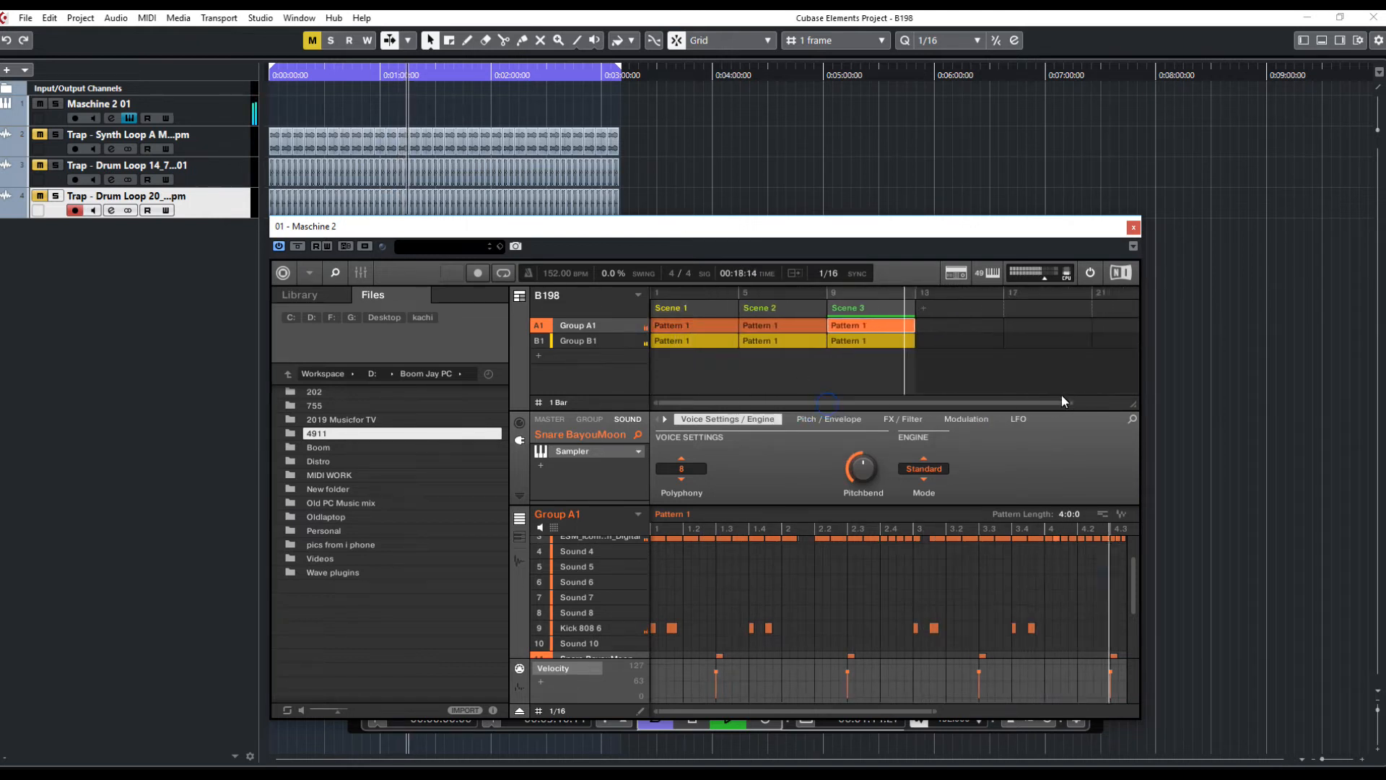
right_click(881, 306)
left_click(912, 425)
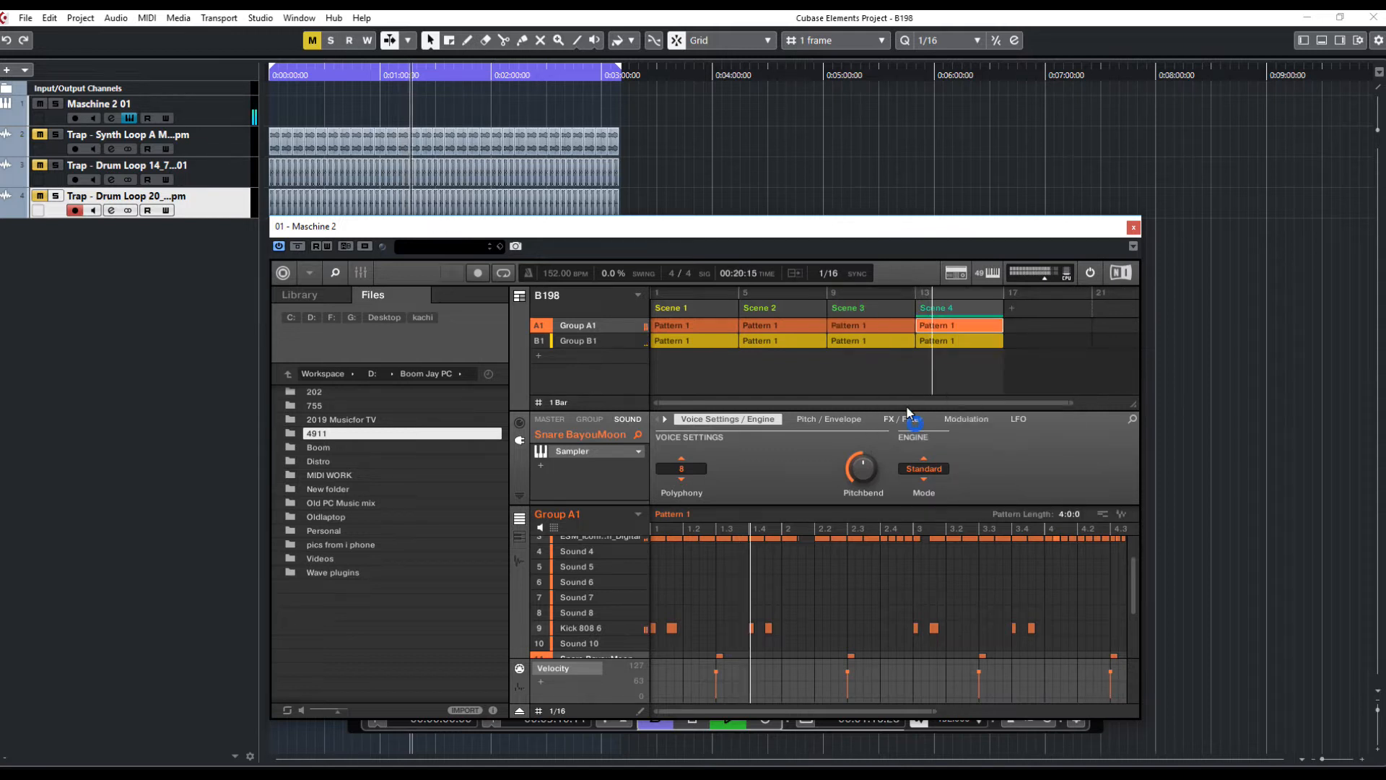
right_click(964, 304)
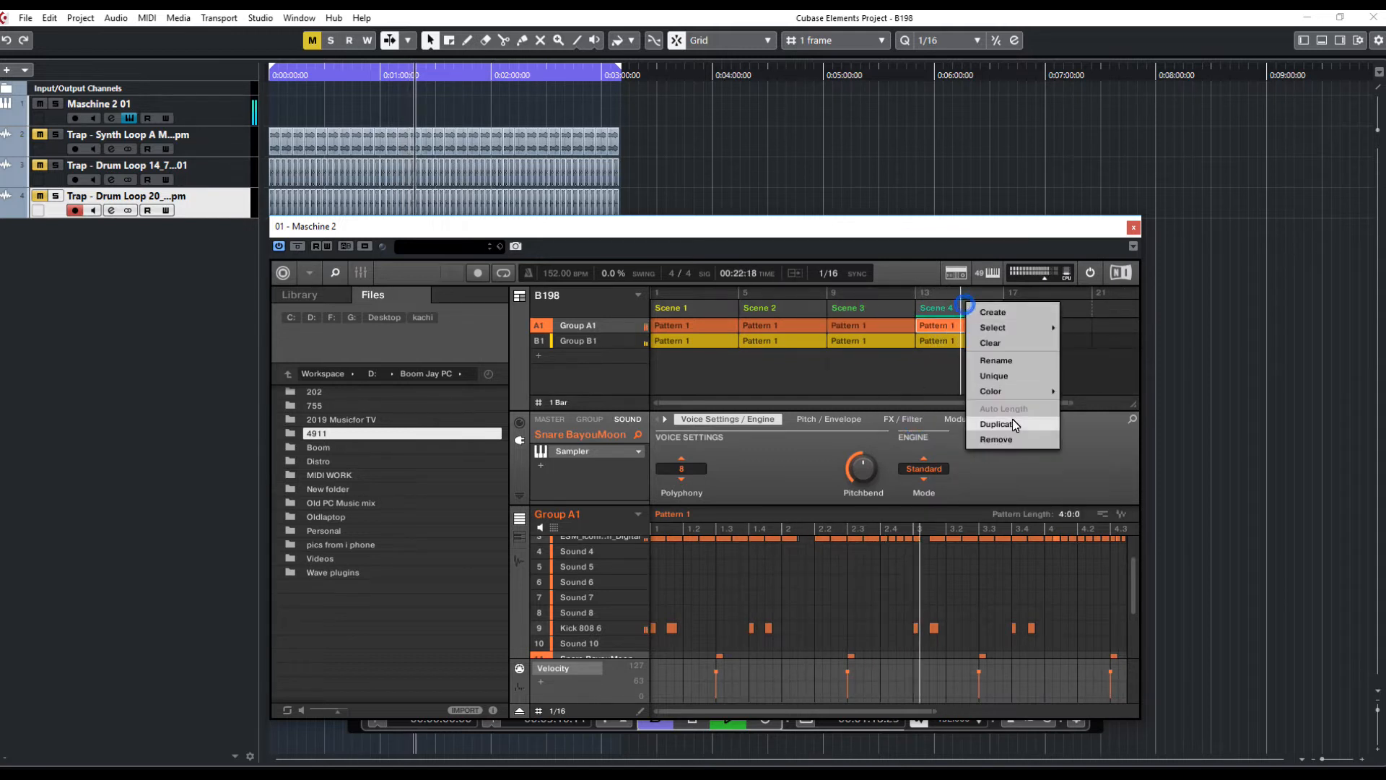
left_click(1012, 424)
right_click(1044, 307)
left_click(1075, 431)
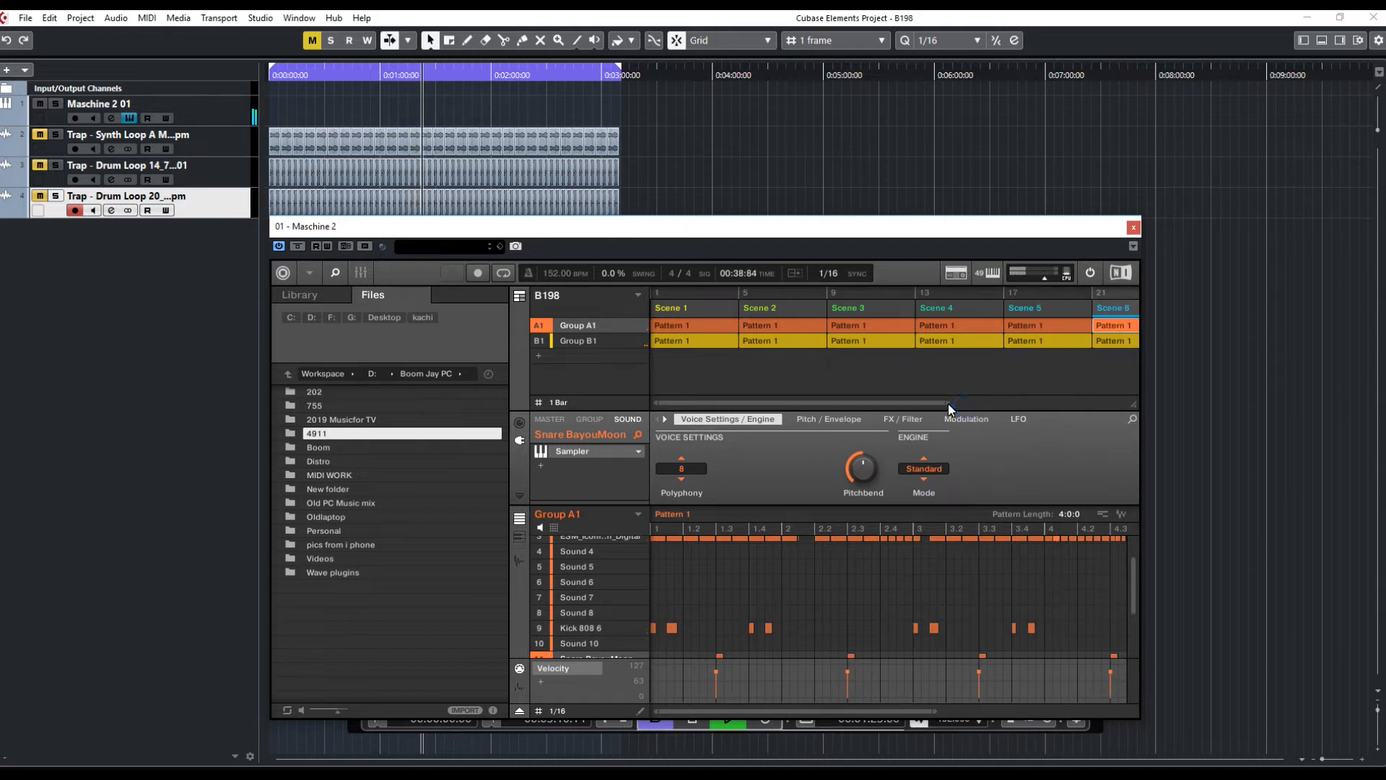
left_click_drag(948, 406, 1250, 399)
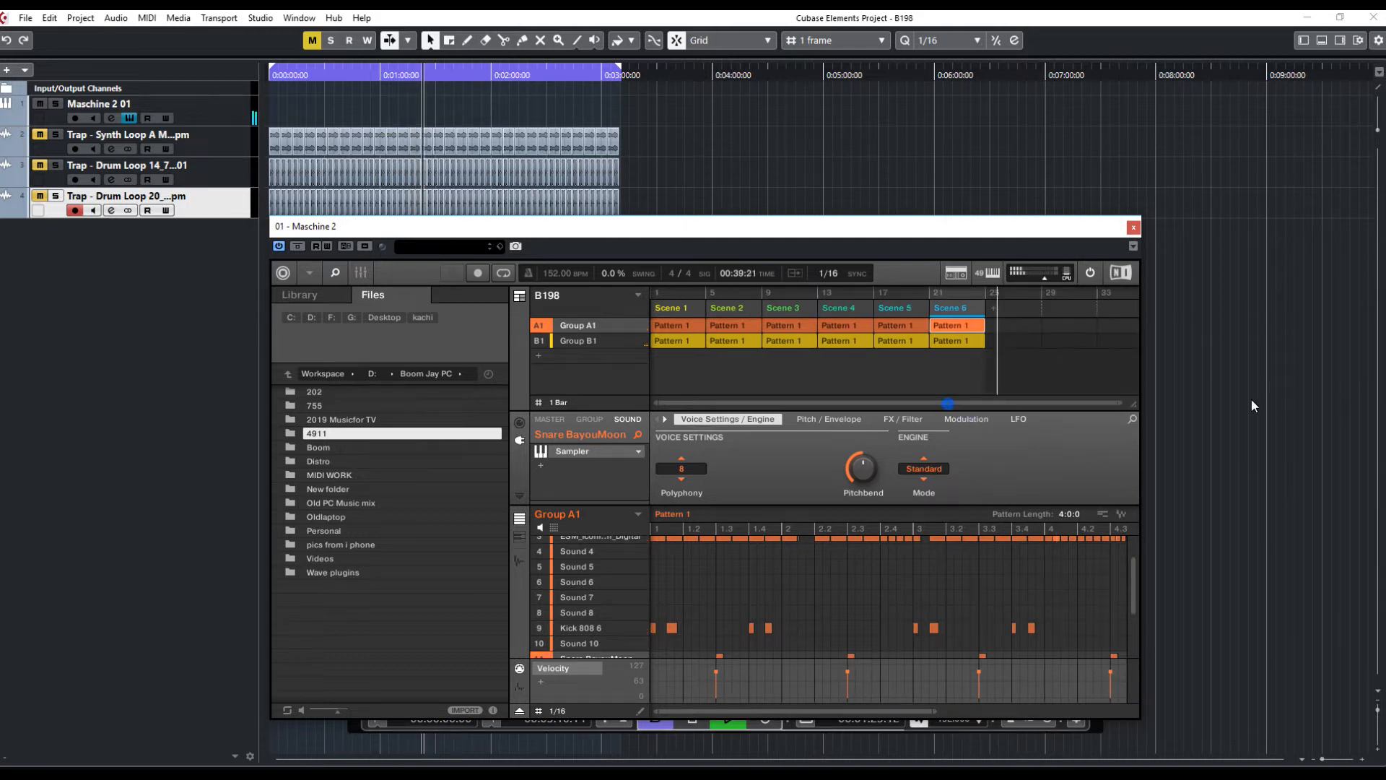
Duplicate Scene 6 and each newly created scene in turn, extending the arrangement to nine scenes and moving the Maschine window higher
right_click(954, 305)
left_click(999, 426)
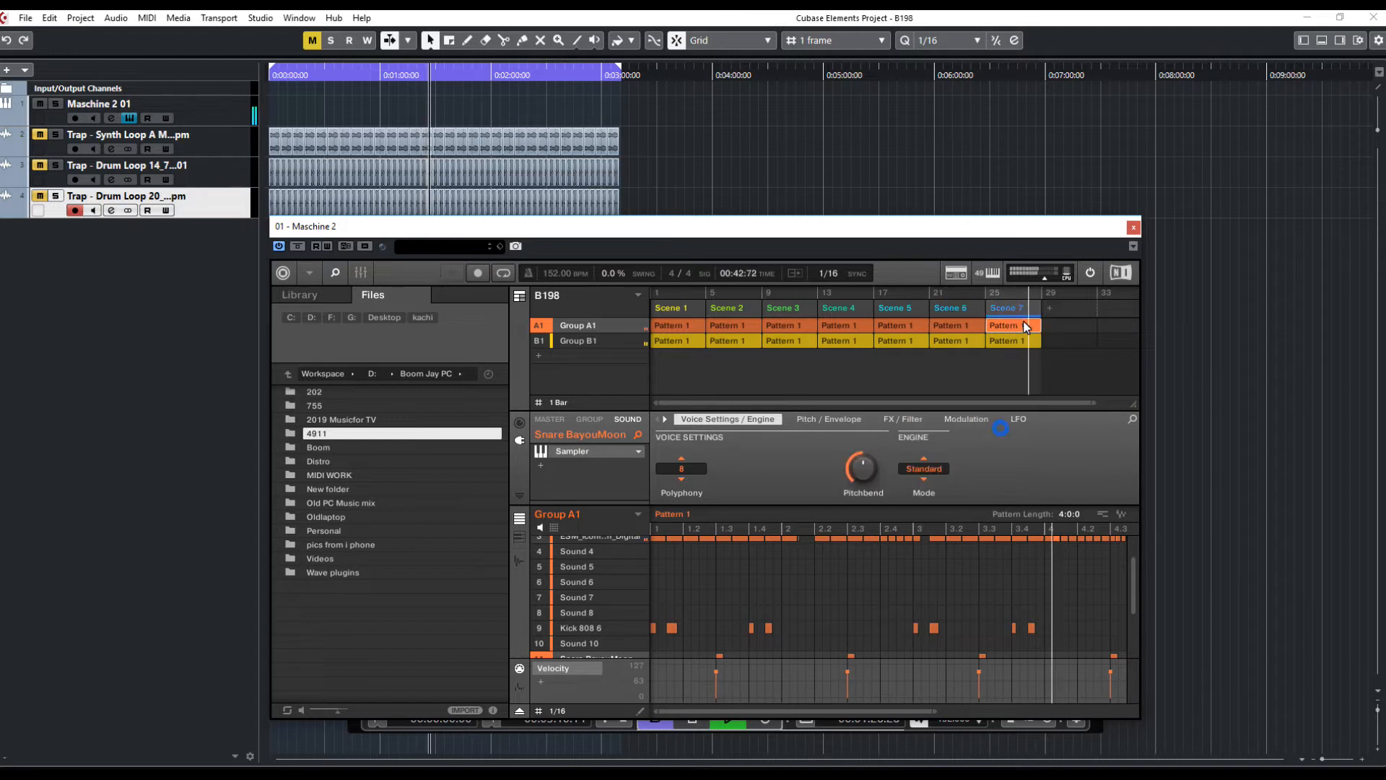
right_click(1020, 306)
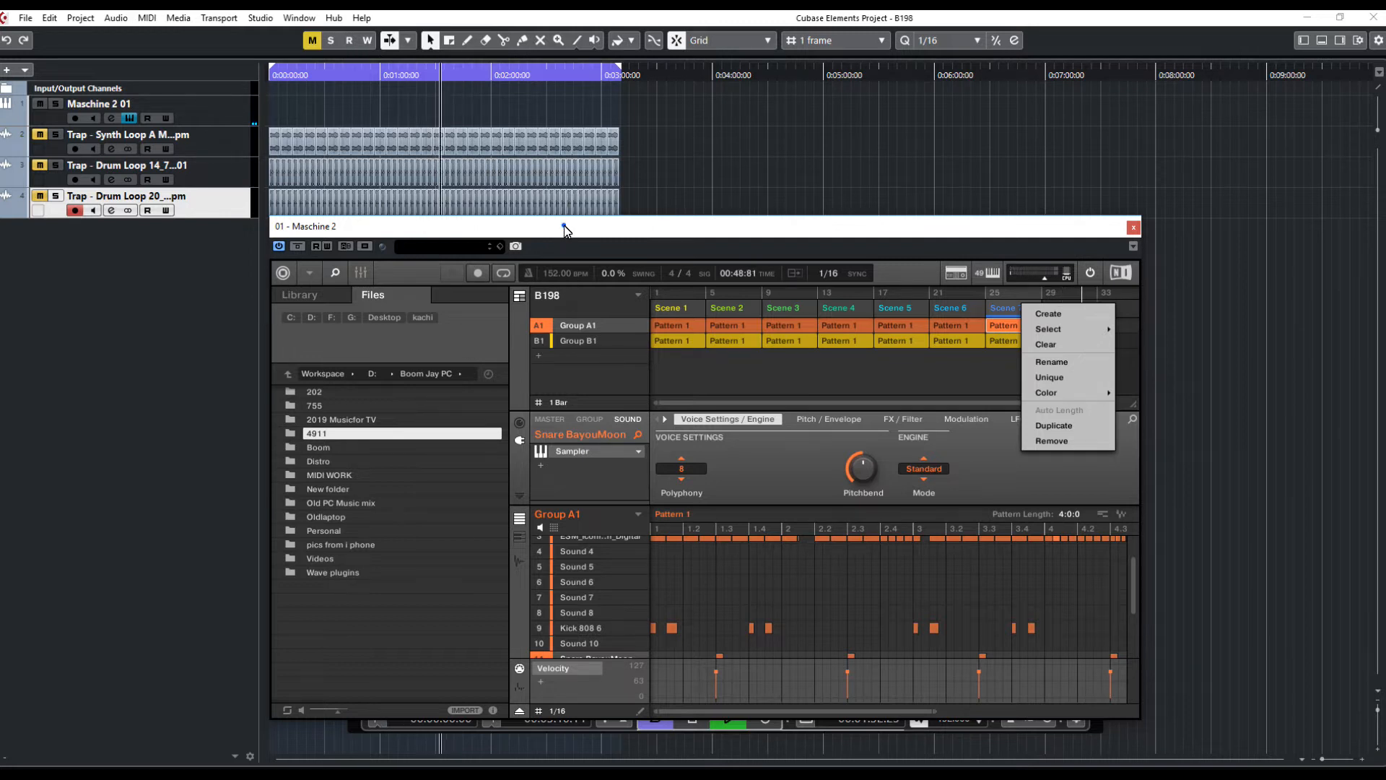
left_click_drag(563, 233, 567, 181)
left_click(376, 718)
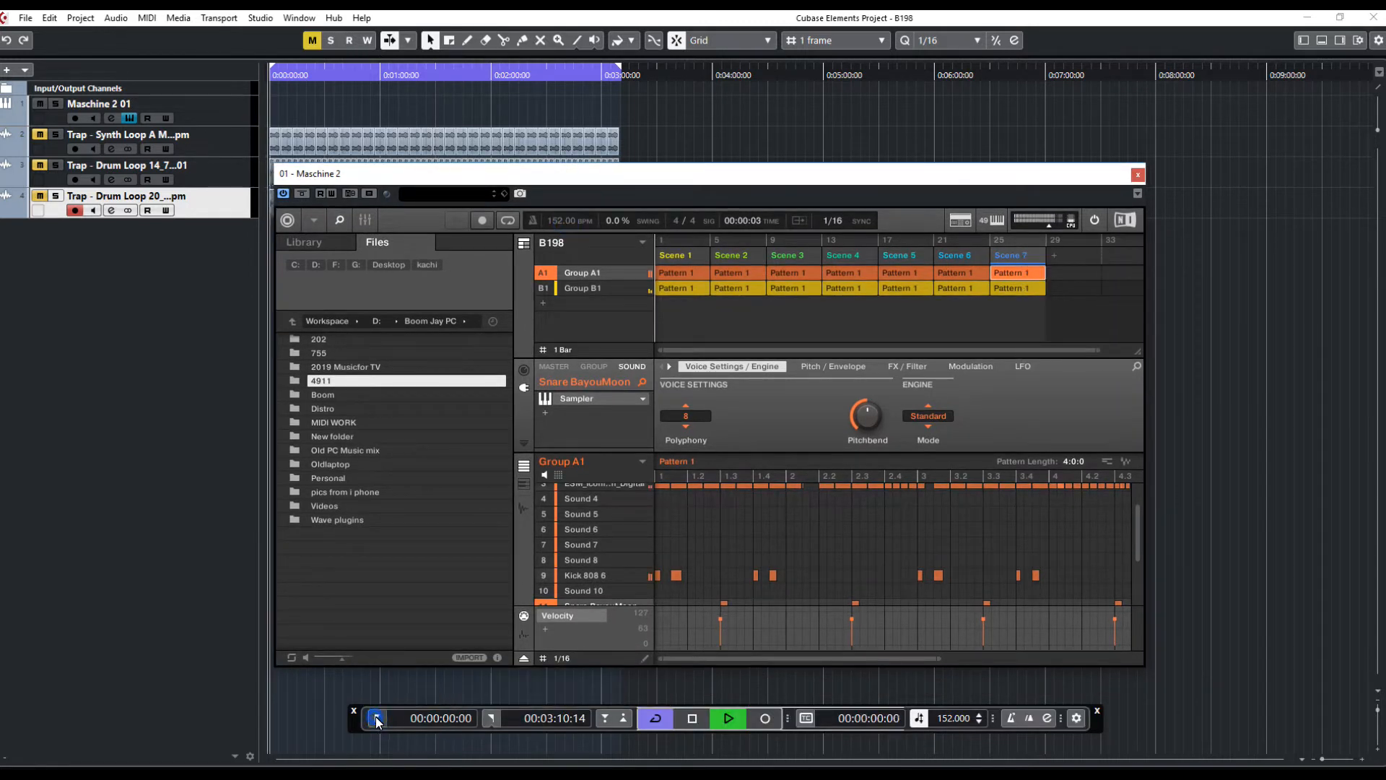
right_click(1021, 254)
left_click(1067, 377)
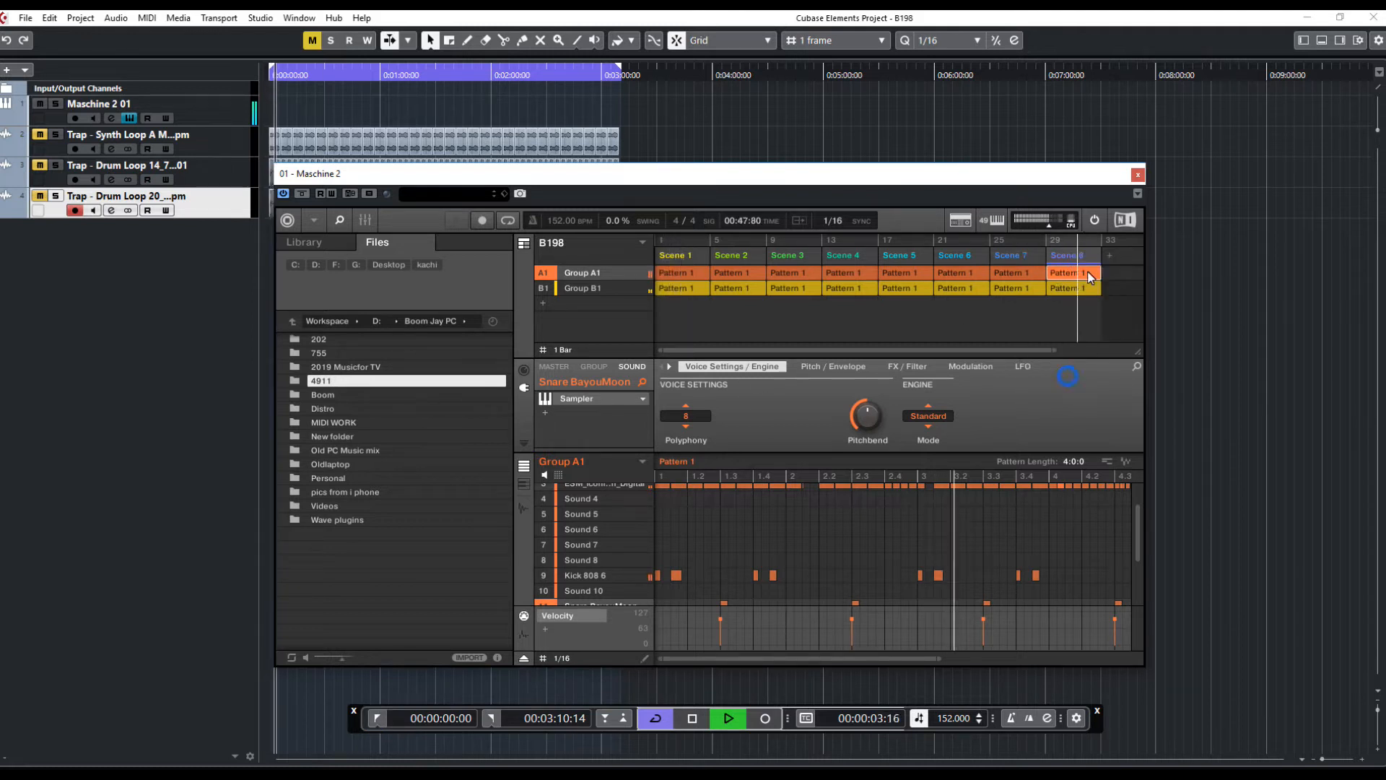
right_click(1067, 255)
left_click(1080, 378)
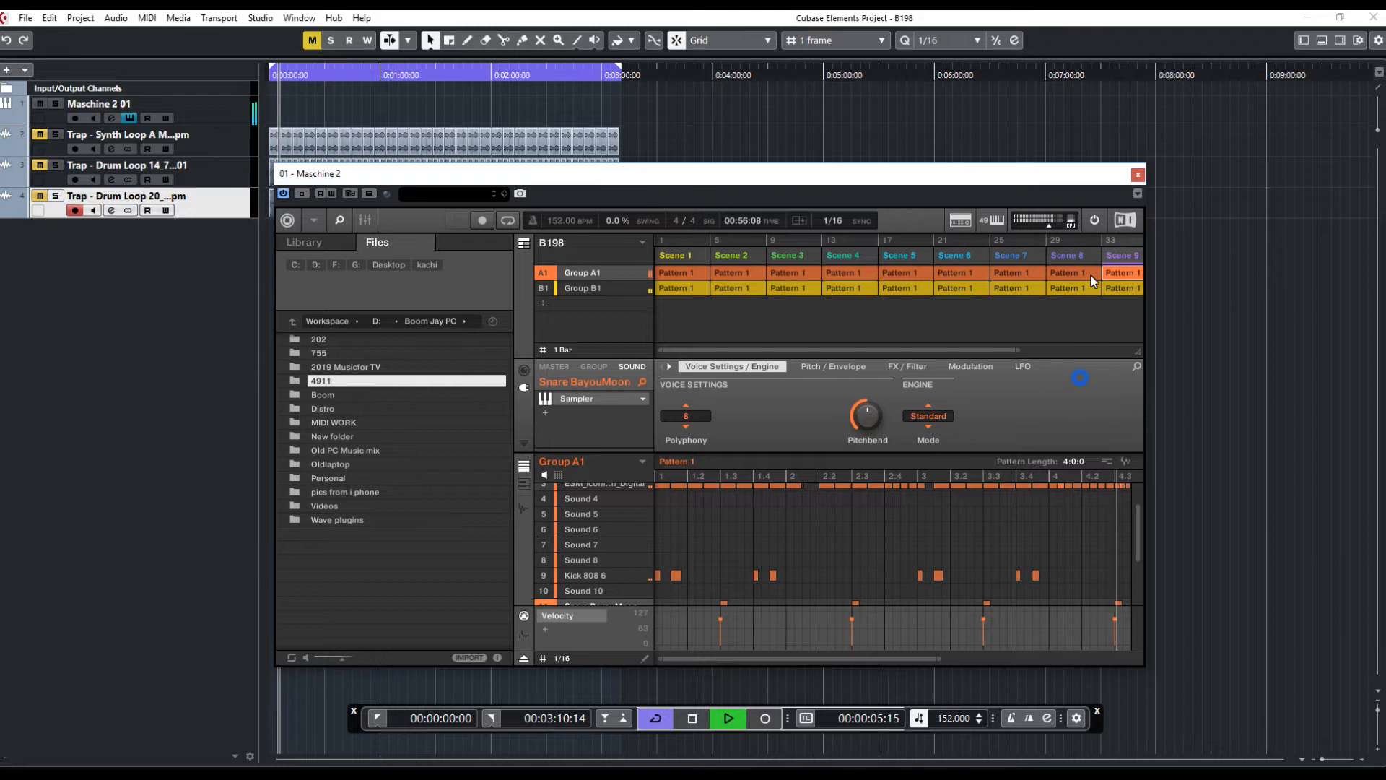
Duplicate the last scene three more times so the Maschine arrangement extends to twelve scenes
right_click(1121, 255)
left_click(1090, 378)
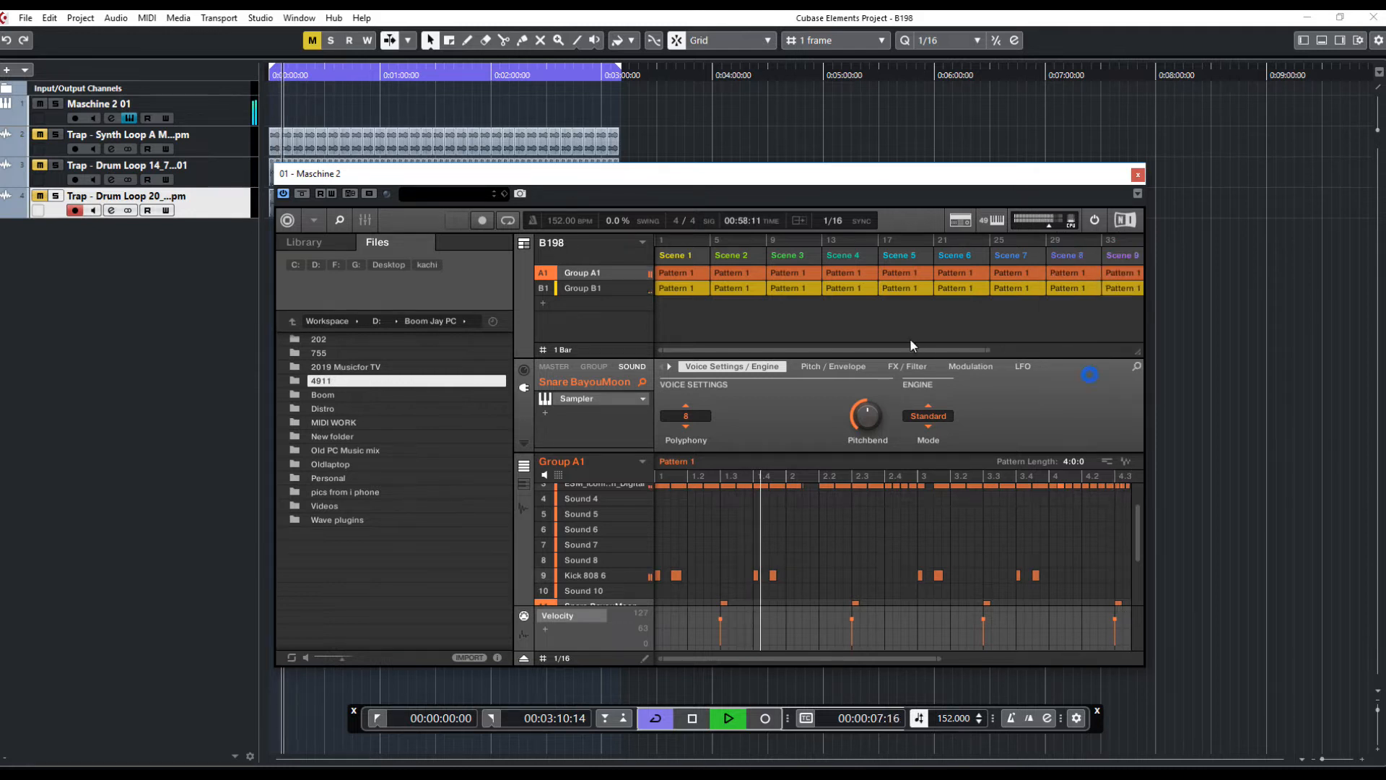
scroll(898, 345, "right", 3)
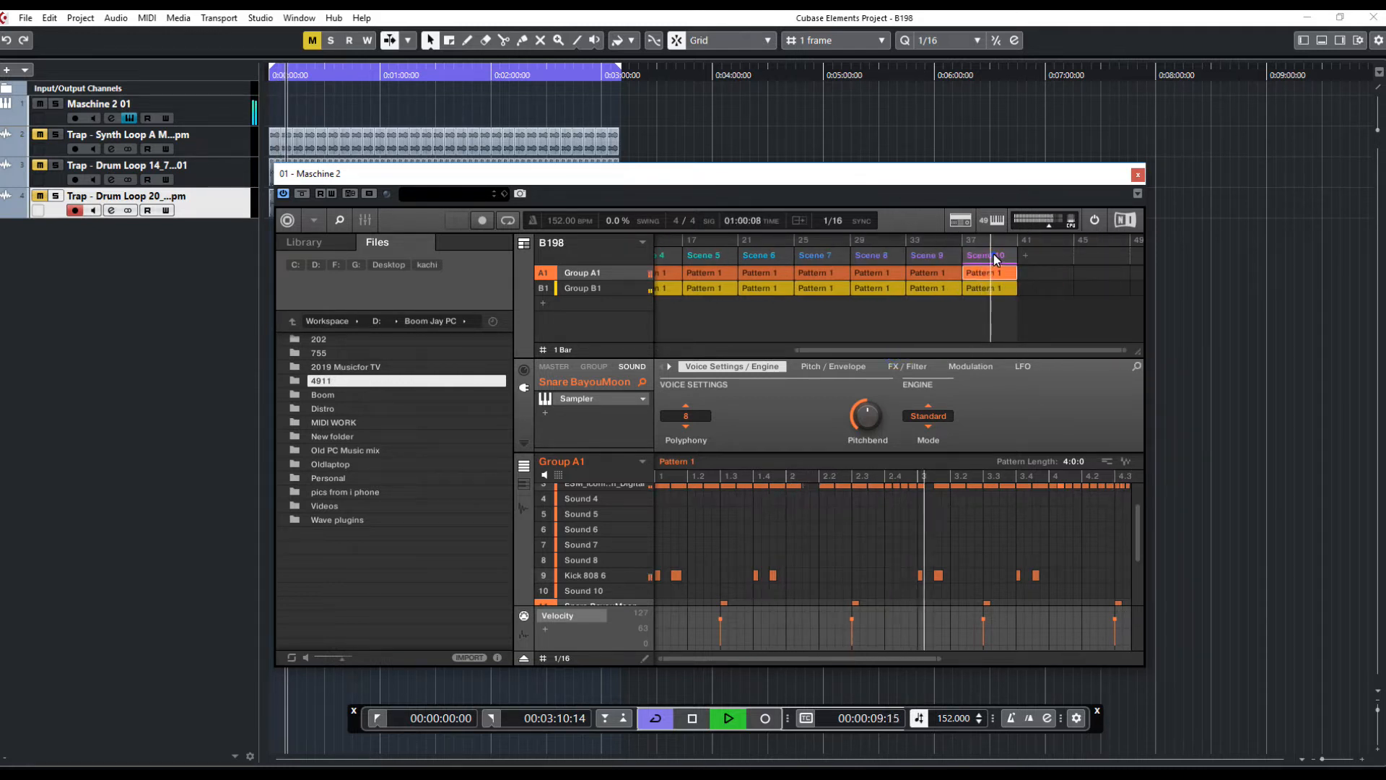
right_click(995, 259)
left_click(1025, 375)
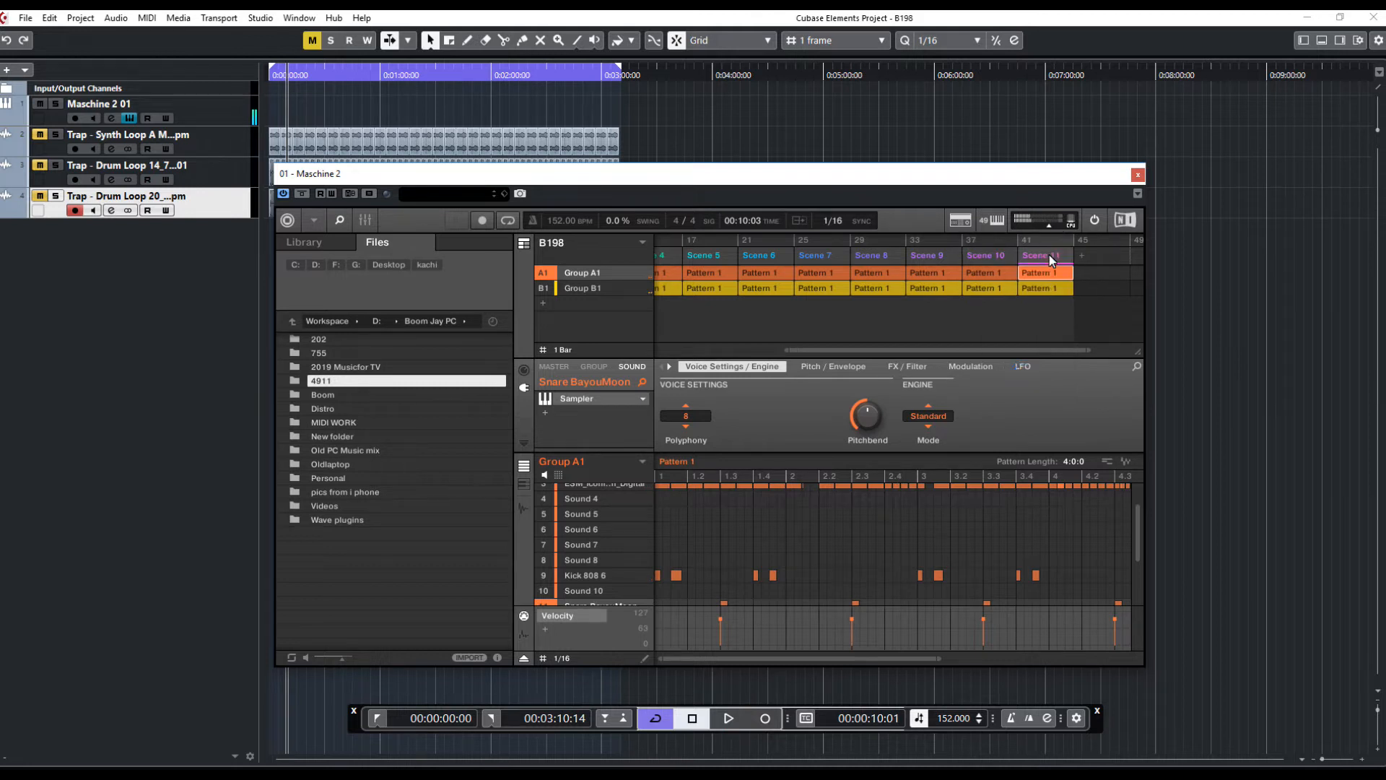
right_click(1049, 258)
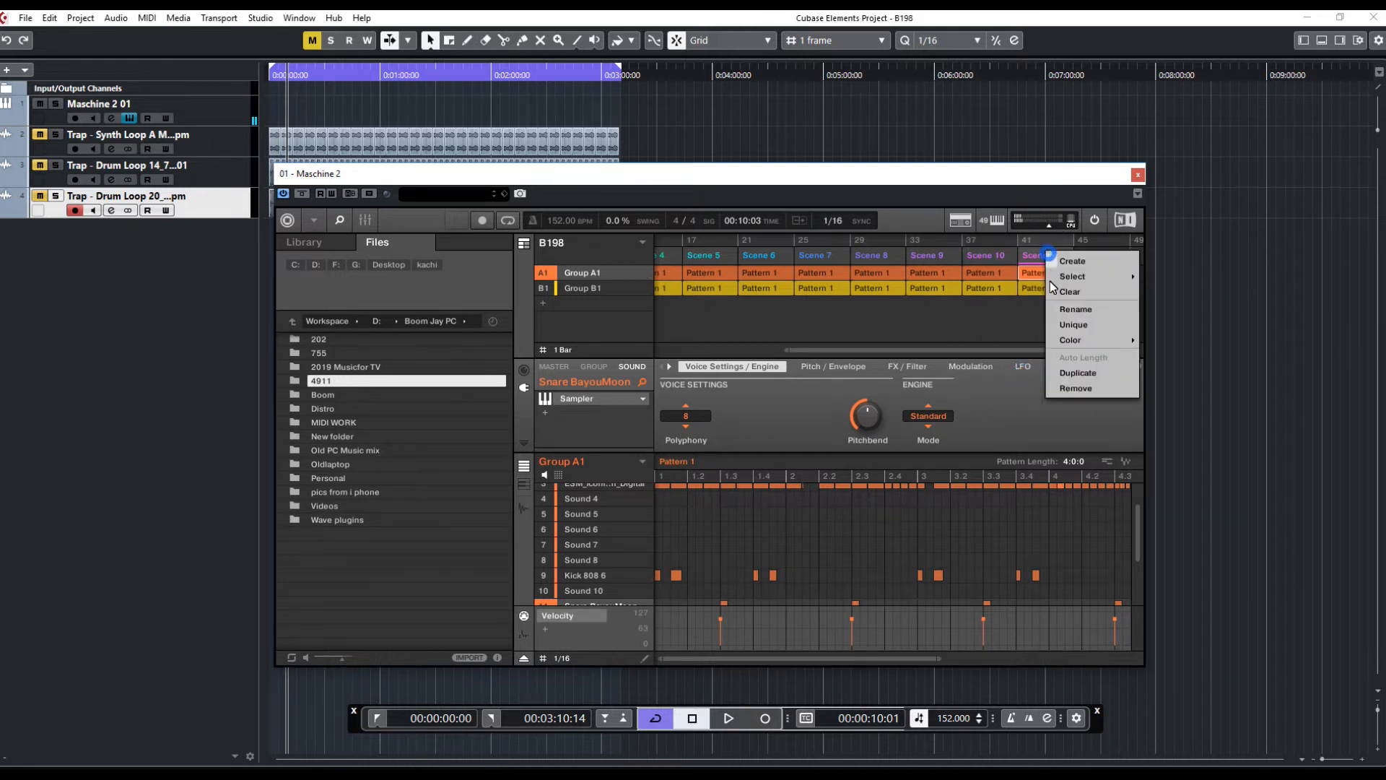
left_click(1078, 379)
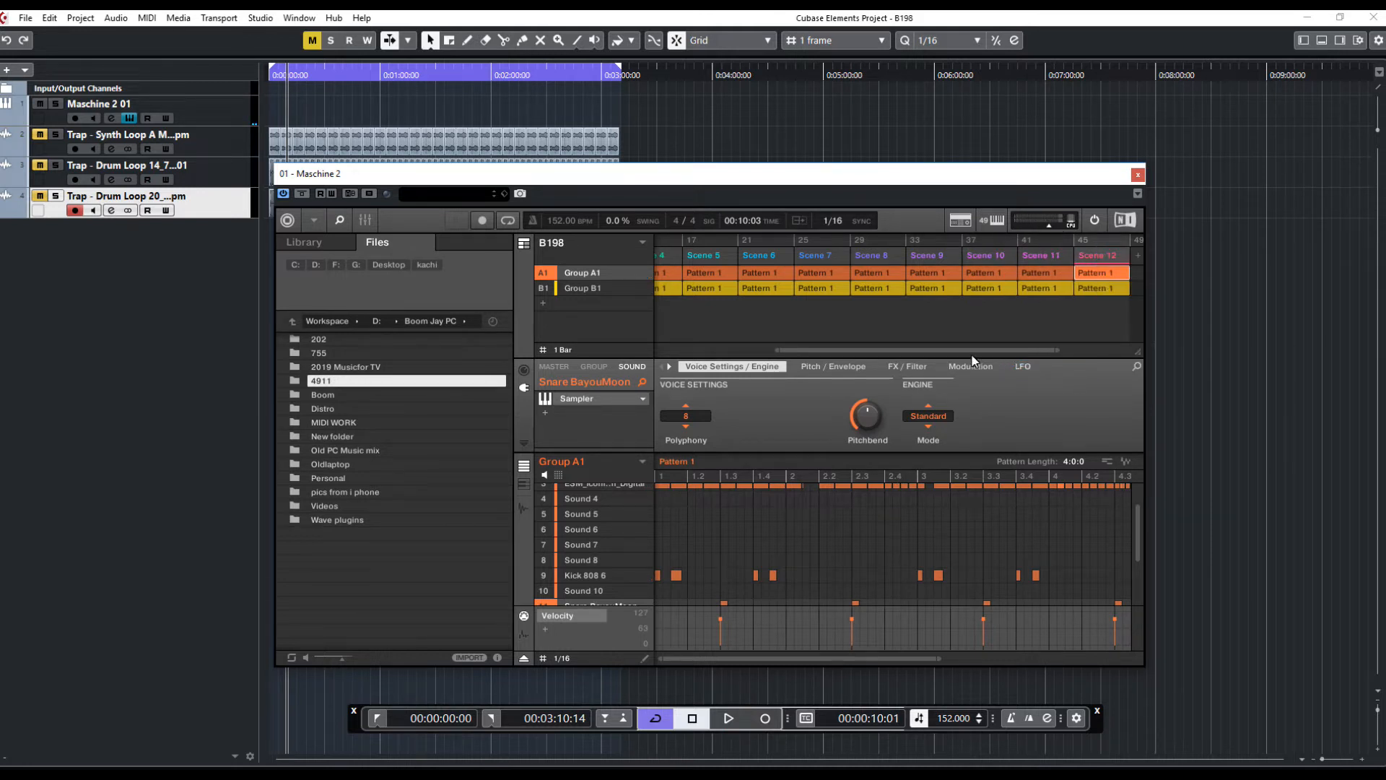
scroll(924, 351, "left", 5)
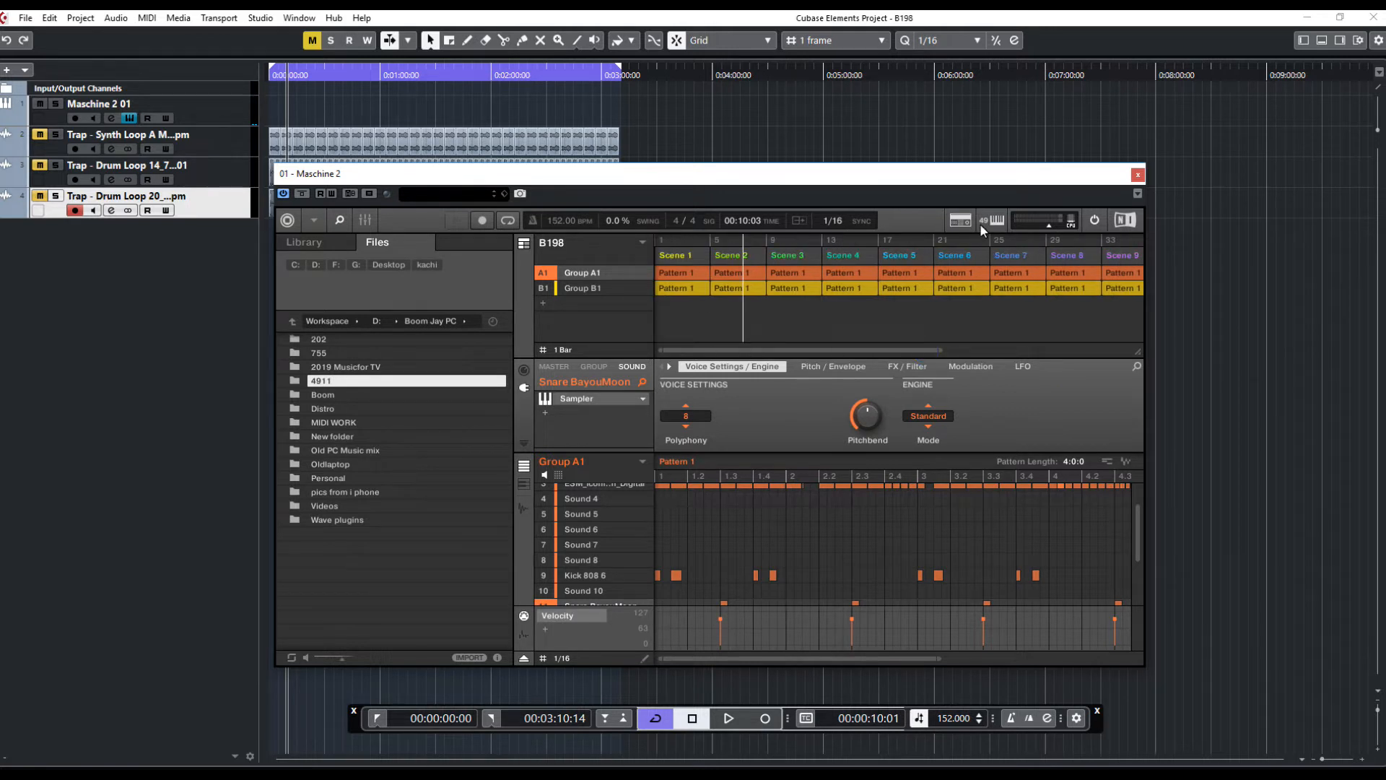
left_click_drag(938, 350, 1076, 340)
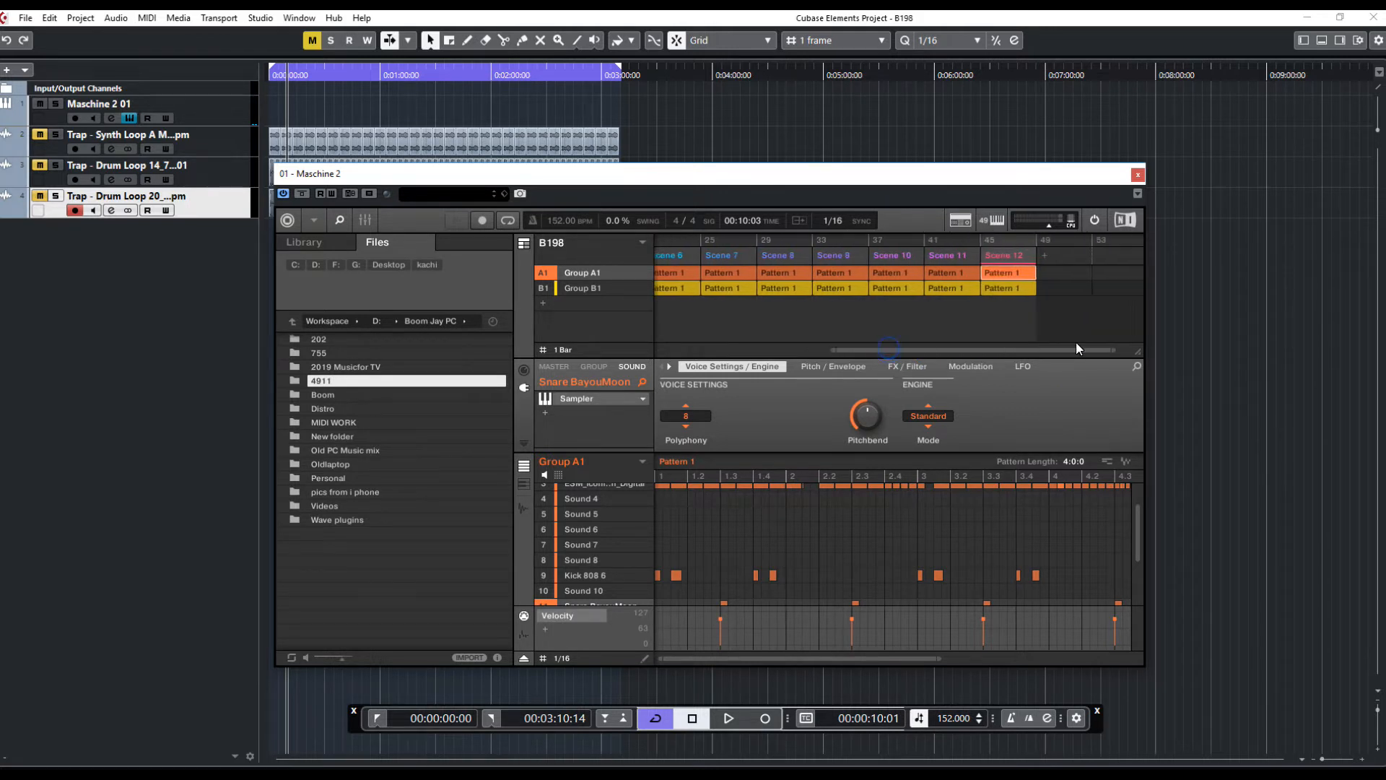
Reposition the Maschine window and mute Group B1 in the arranger
left_click(977, 239)
left_click_drag(502, 281, 485, 283)
left_click_drag(546, 189, 552, 229)
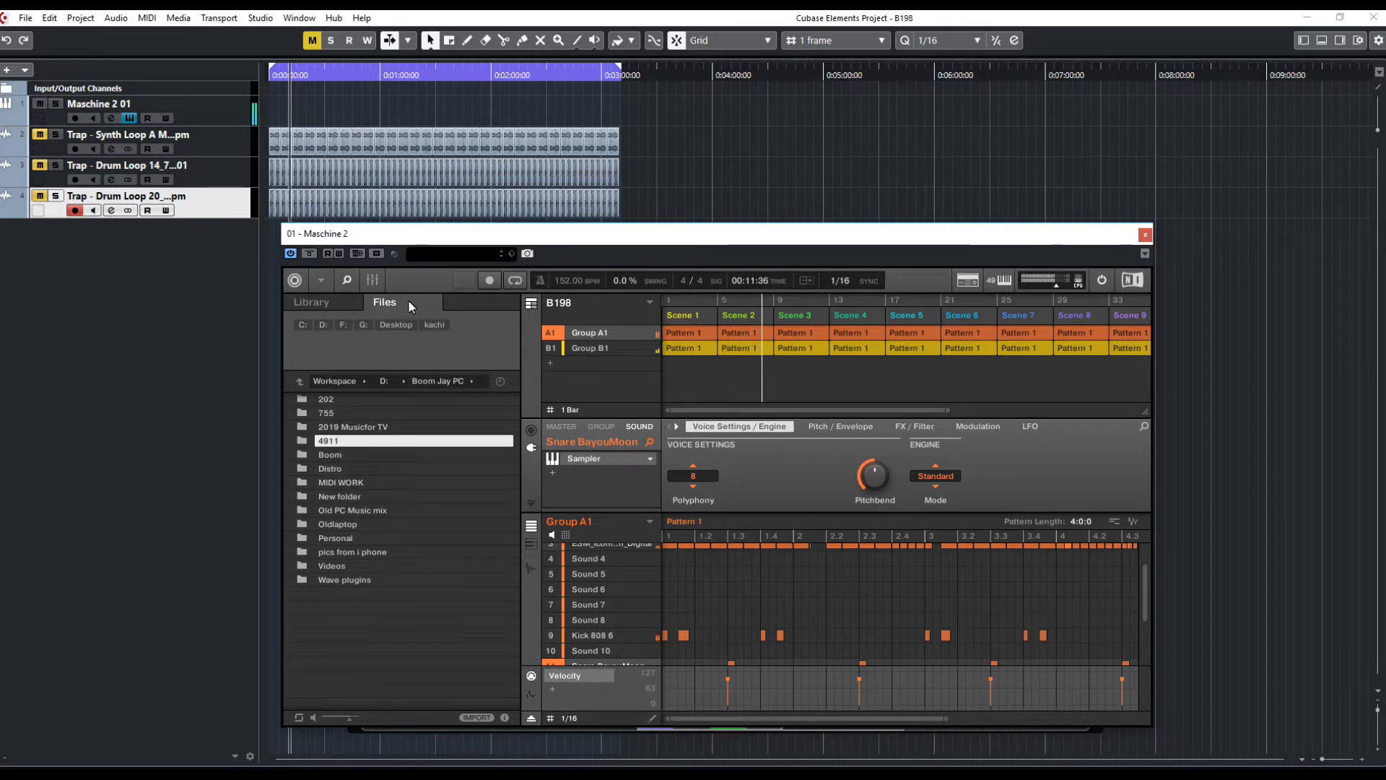
left_click_drag(395, 235, 419, 284)
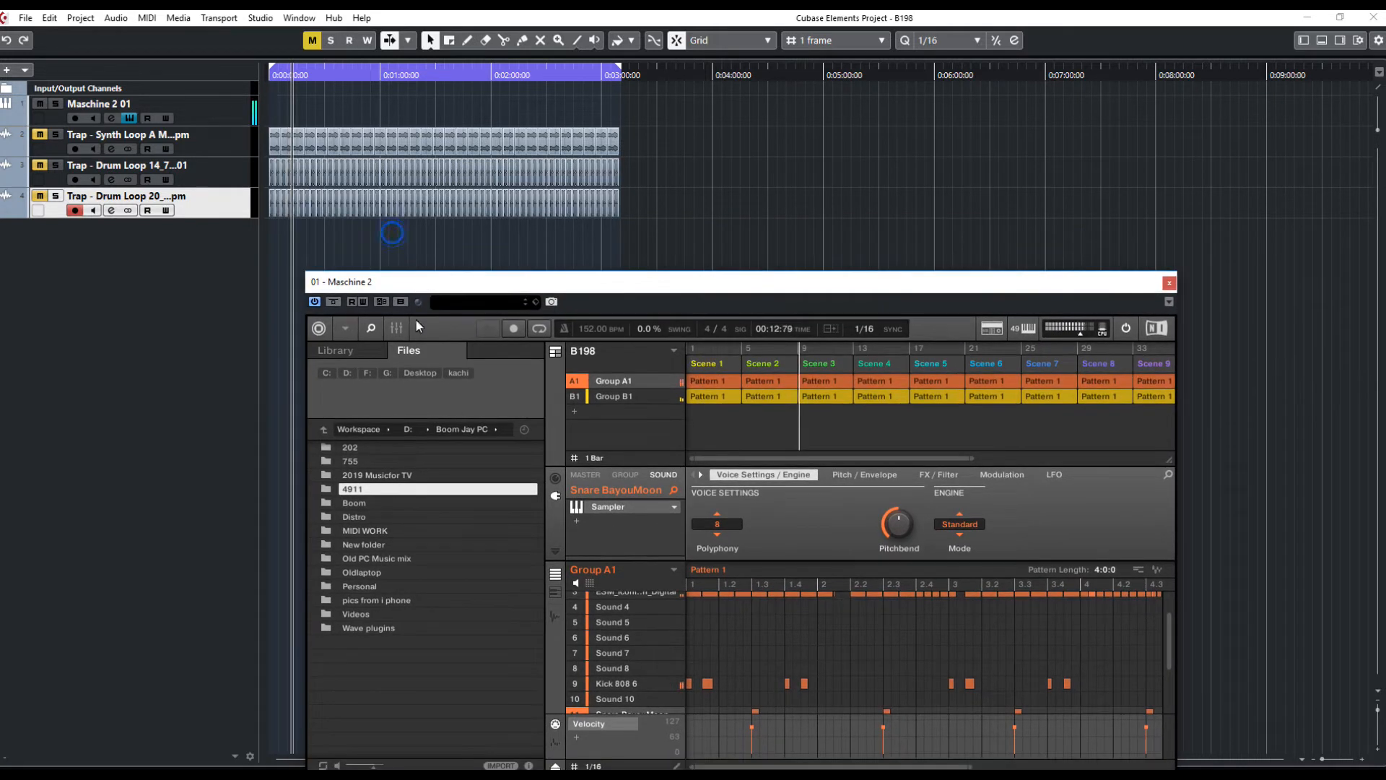
left_click(574, 397)
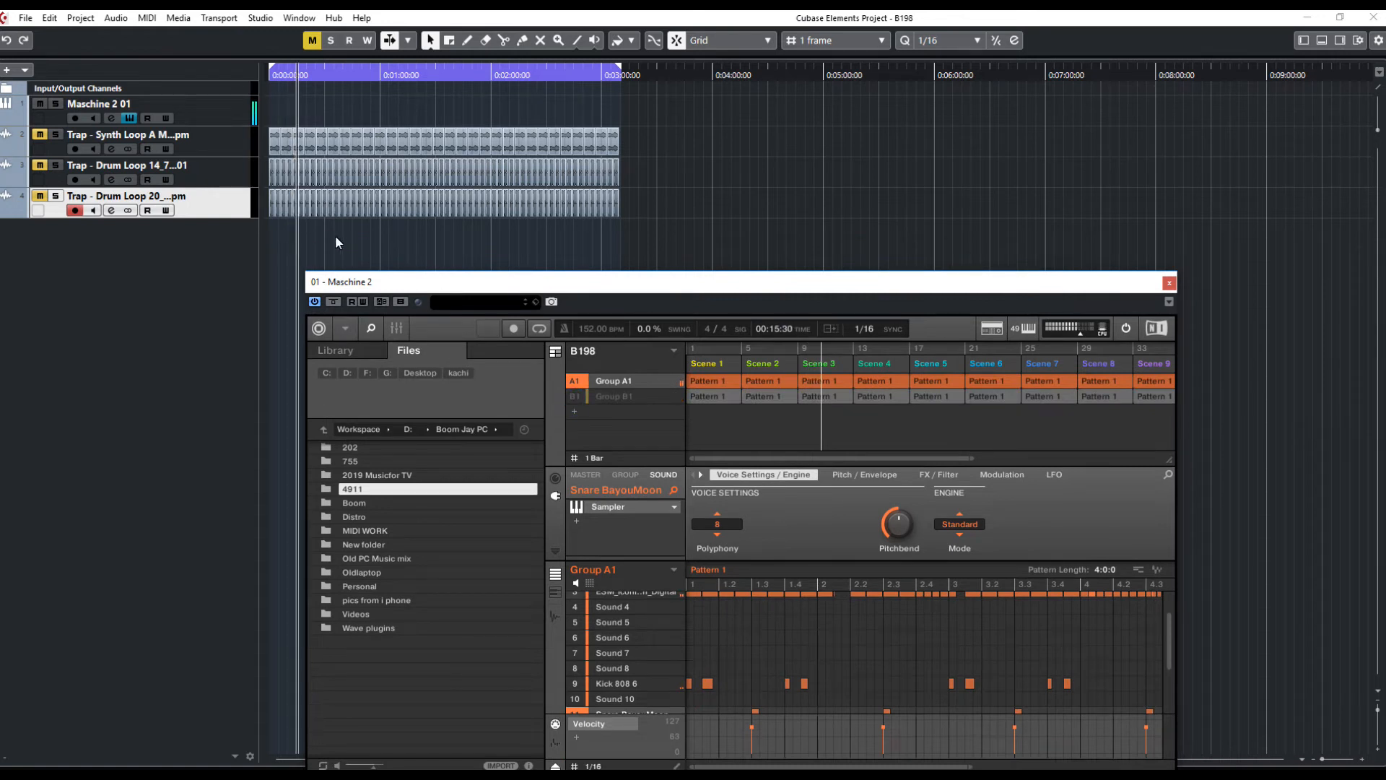
left_click_drag(419, 280, 387, 318)
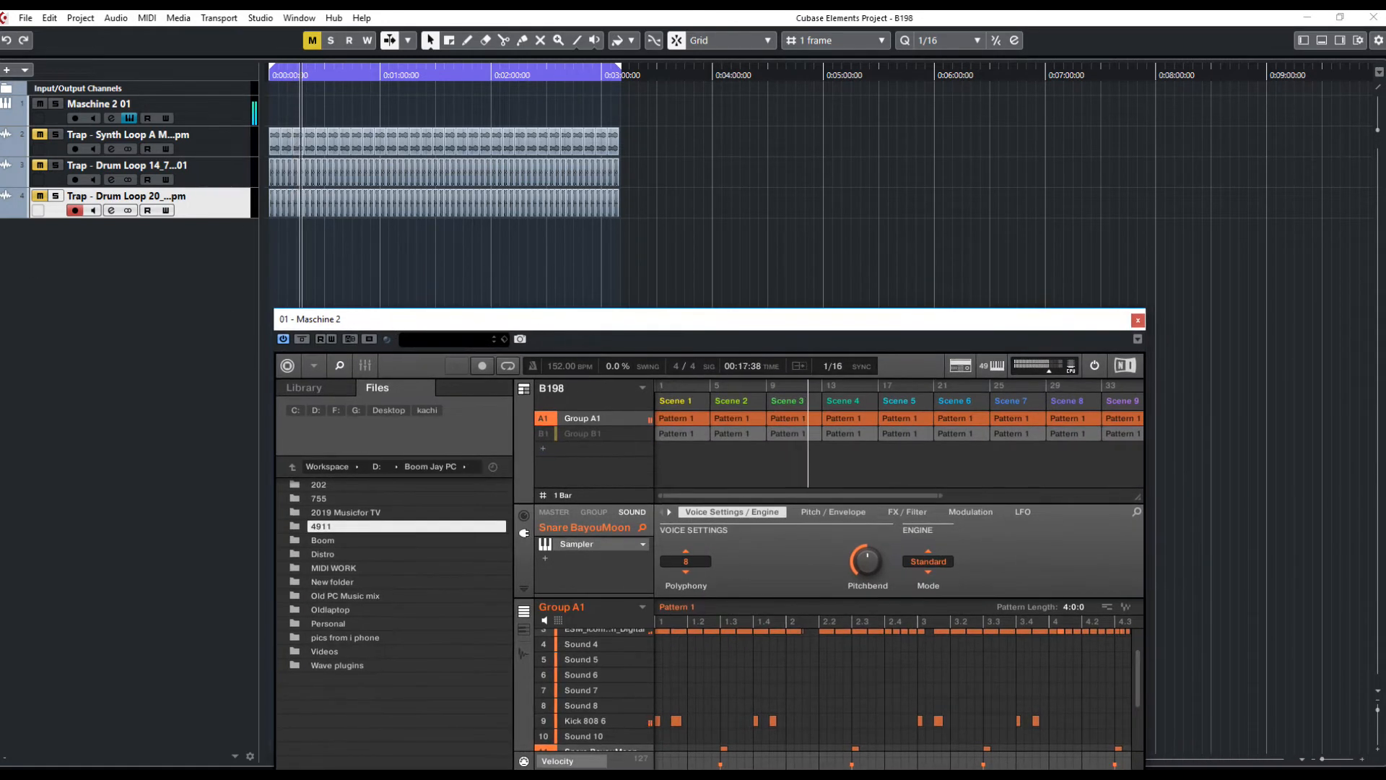
Unmute the Trap - Synth Loop track and place the project cursor at the start
left_click(39, 135)
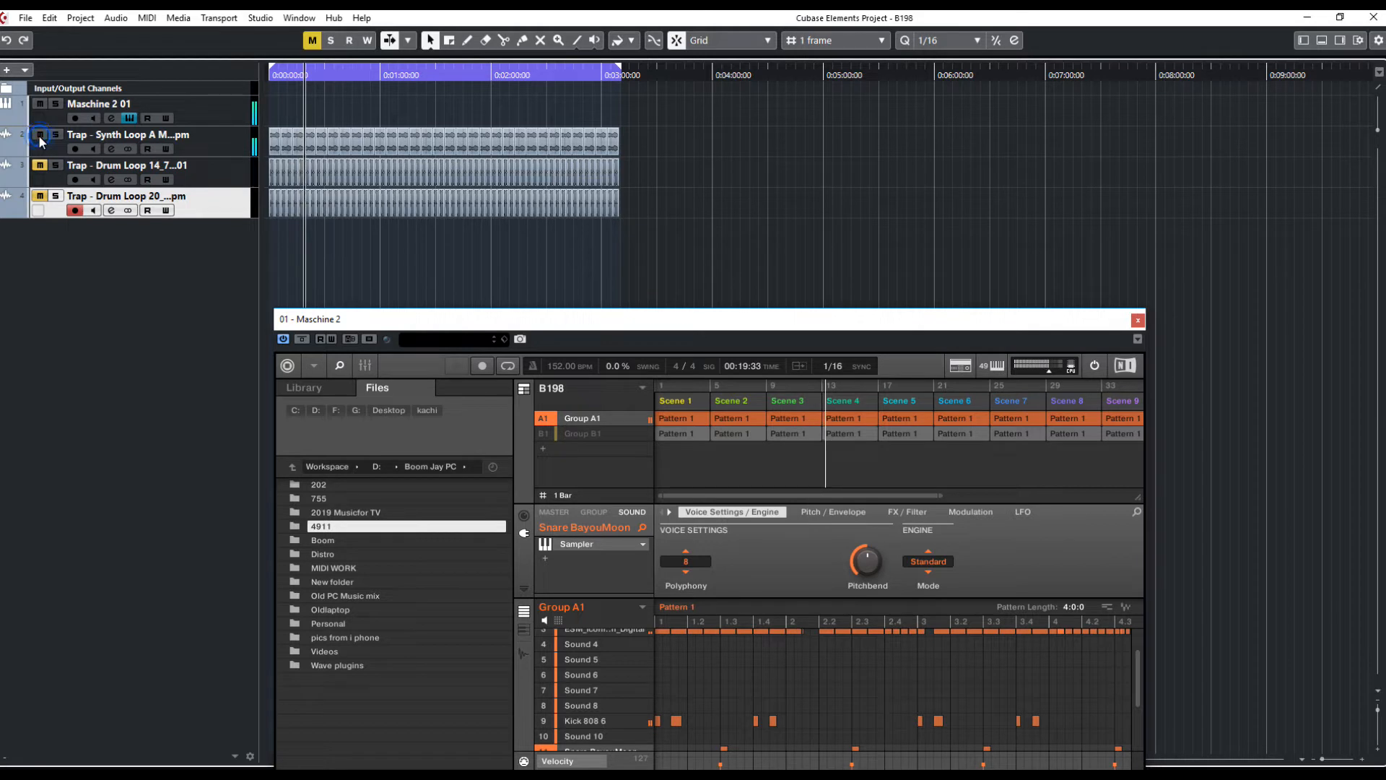
left_click(276, 71)
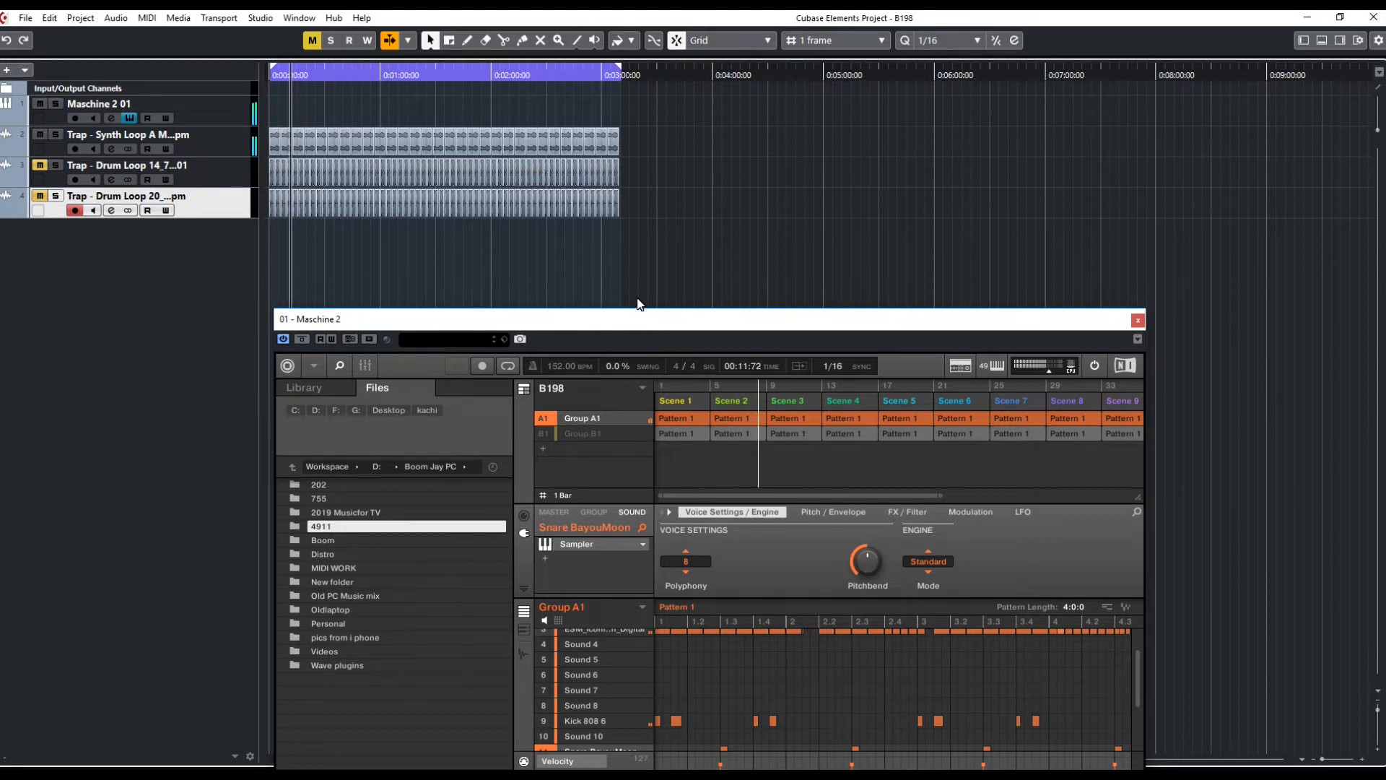
left_click_drag(632, 317, 643, 202)
Show the transport bar, dock it along the top of the project window, and return to the start
key("F2")
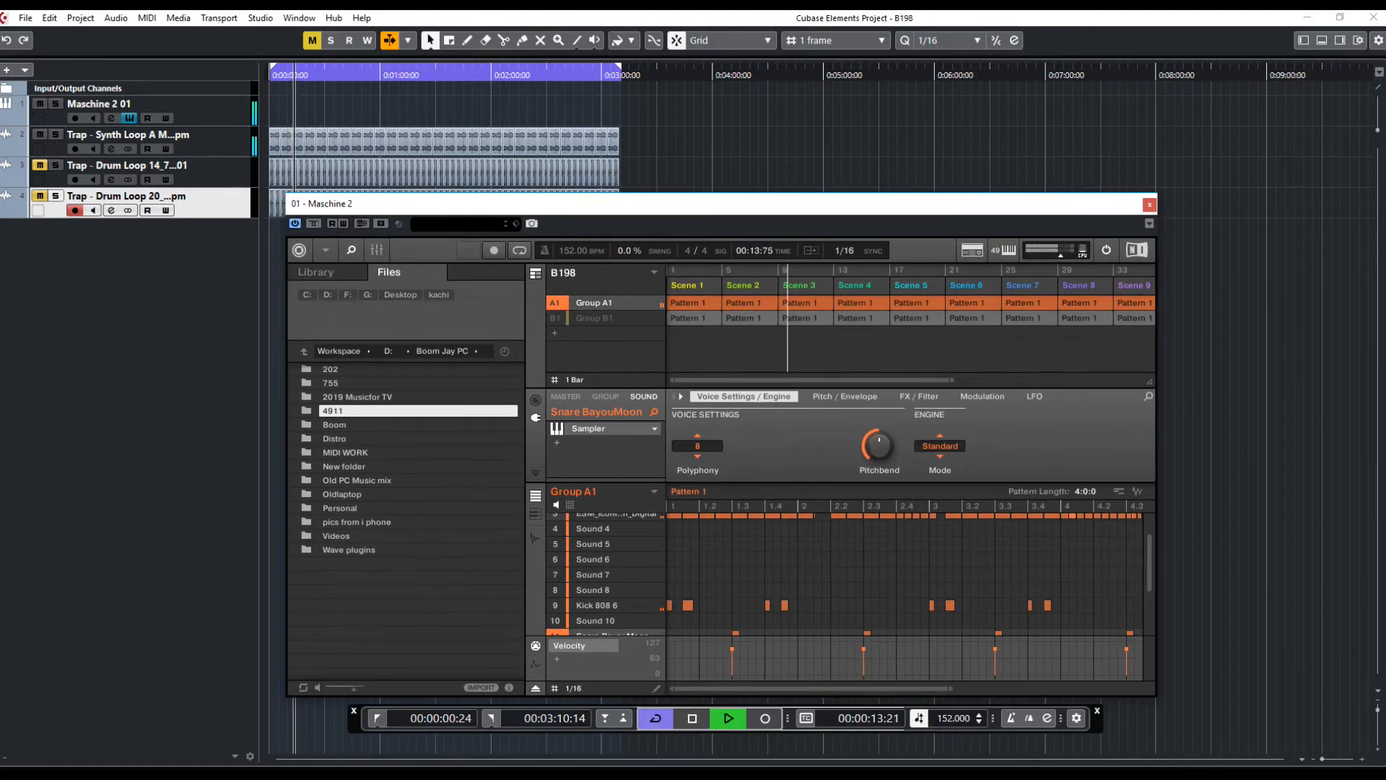
left_click_drag(354, 729, 585, 44)
left_click_drag(630, 205, 635, 242)
left_click(610, 39)
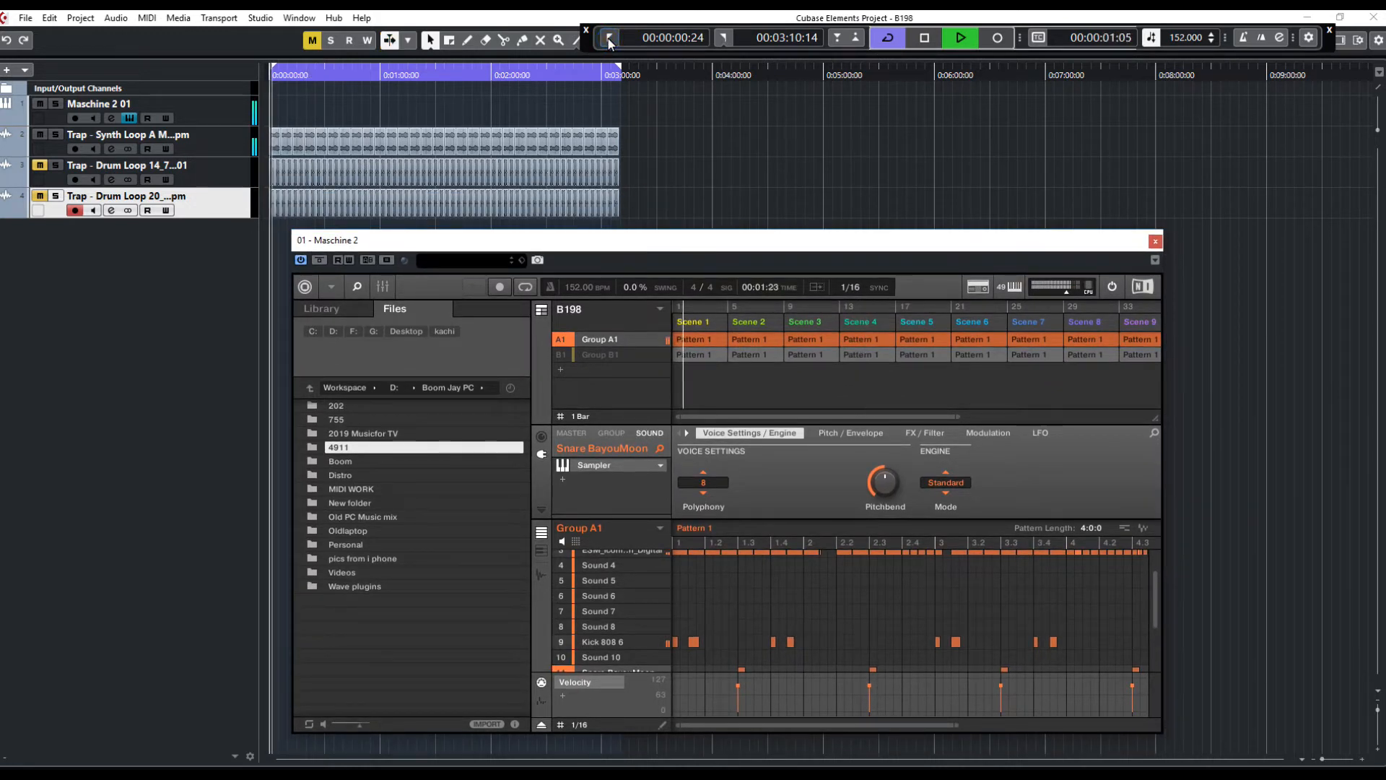
left_click(610, 39)
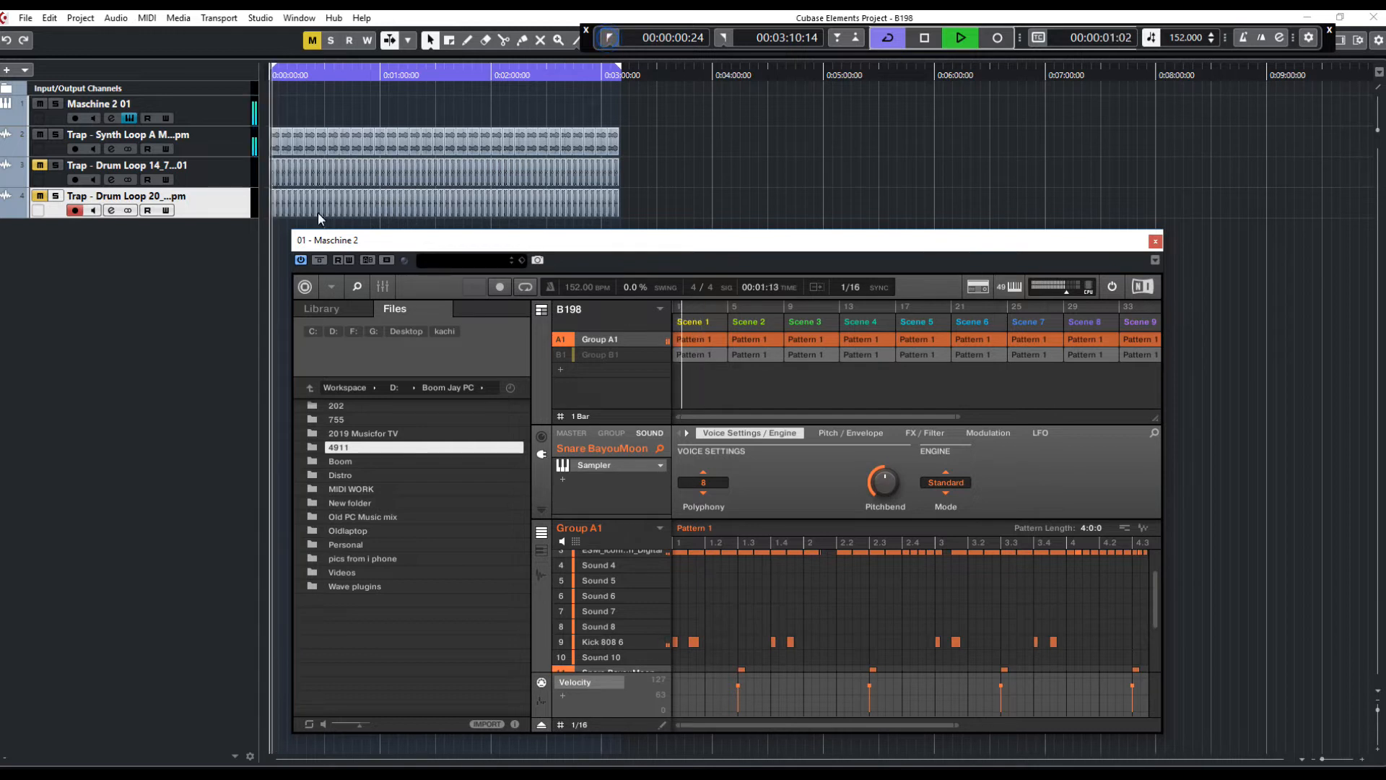
Mute the Maschine 2 01 track, rewind to the start, and stop playback
left_click(44, 103)
left_click(610, 39)
left_click_drag(462, 240, 443, 326)
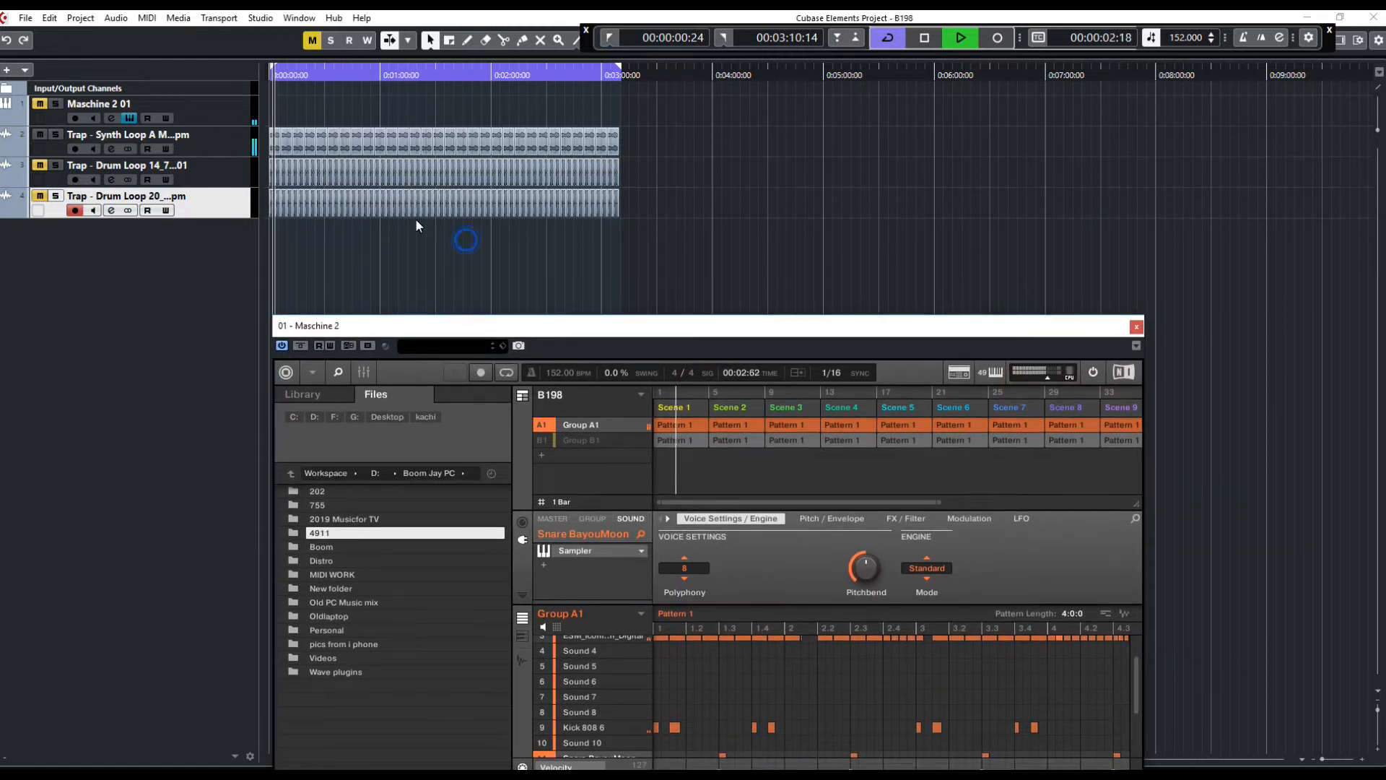
key("space")
Select the synth loop event and audition the project by starting and stopping playback
left_click(284, 142)
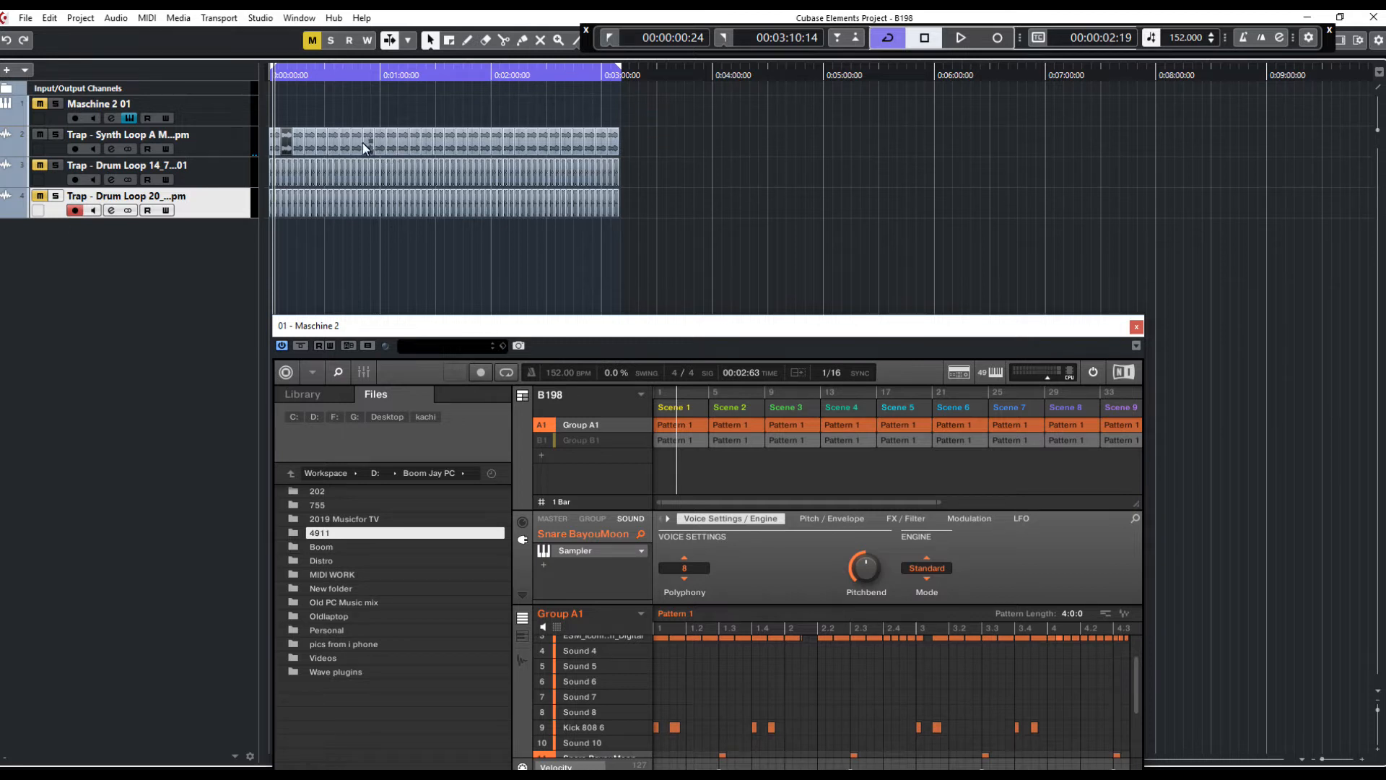
mouse_move(344, 138)
left_mouse_down()
mouse_move(296, 142)
mouse_move(345, 140)
left_mouse_up()
left_click(384, 267)
left_click(49, 17)
left_click(374, 258)
key("space")
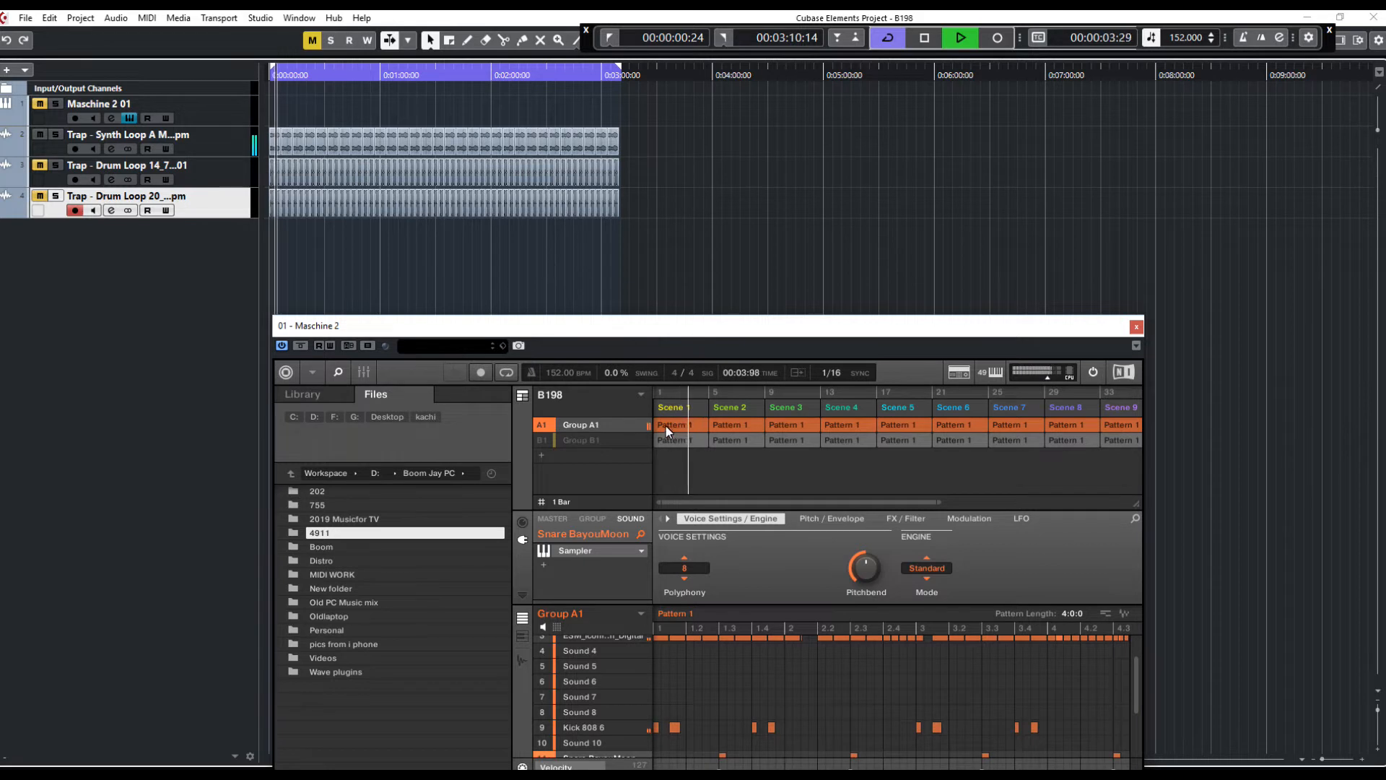
key("space")
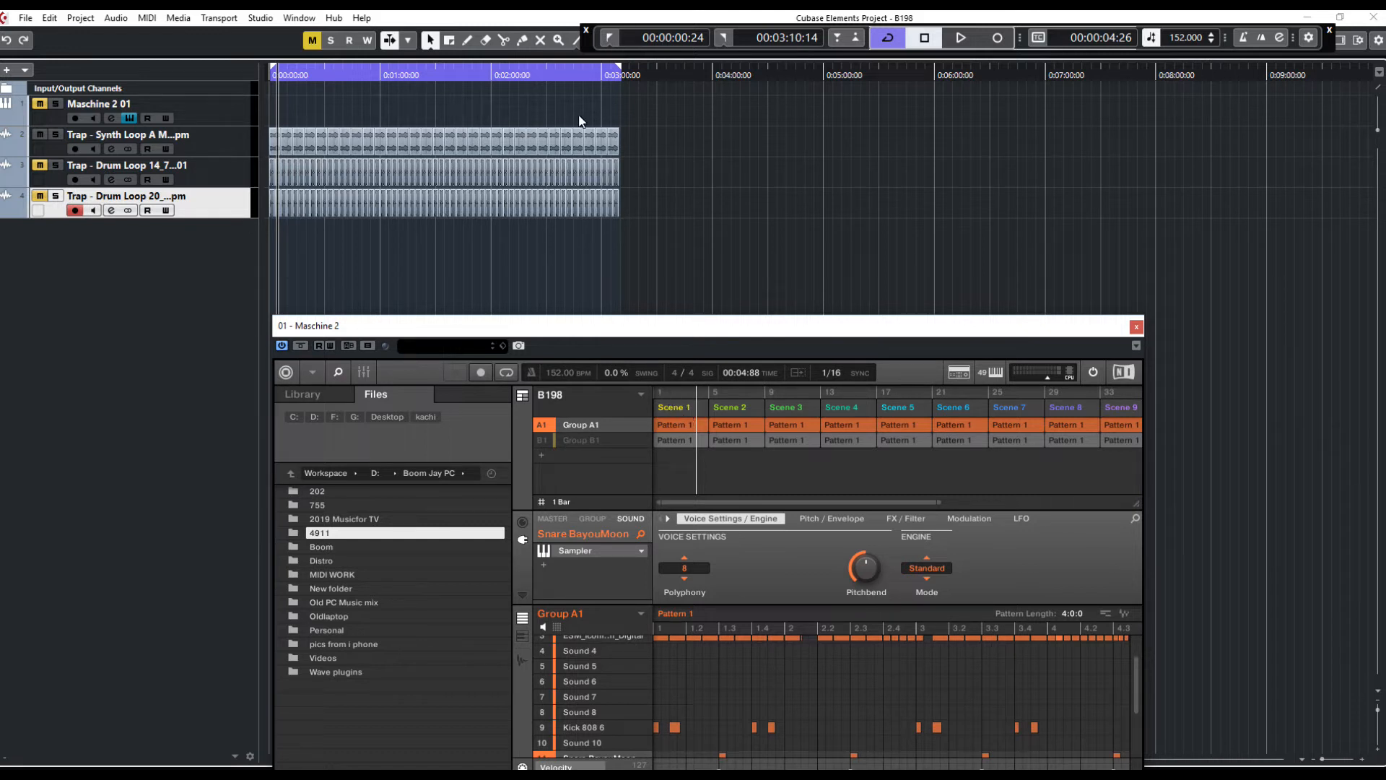
Rewind and restart playback, then unmute the Maschine 2 01 track and return to the start
left_click(609, 39)
key("space")
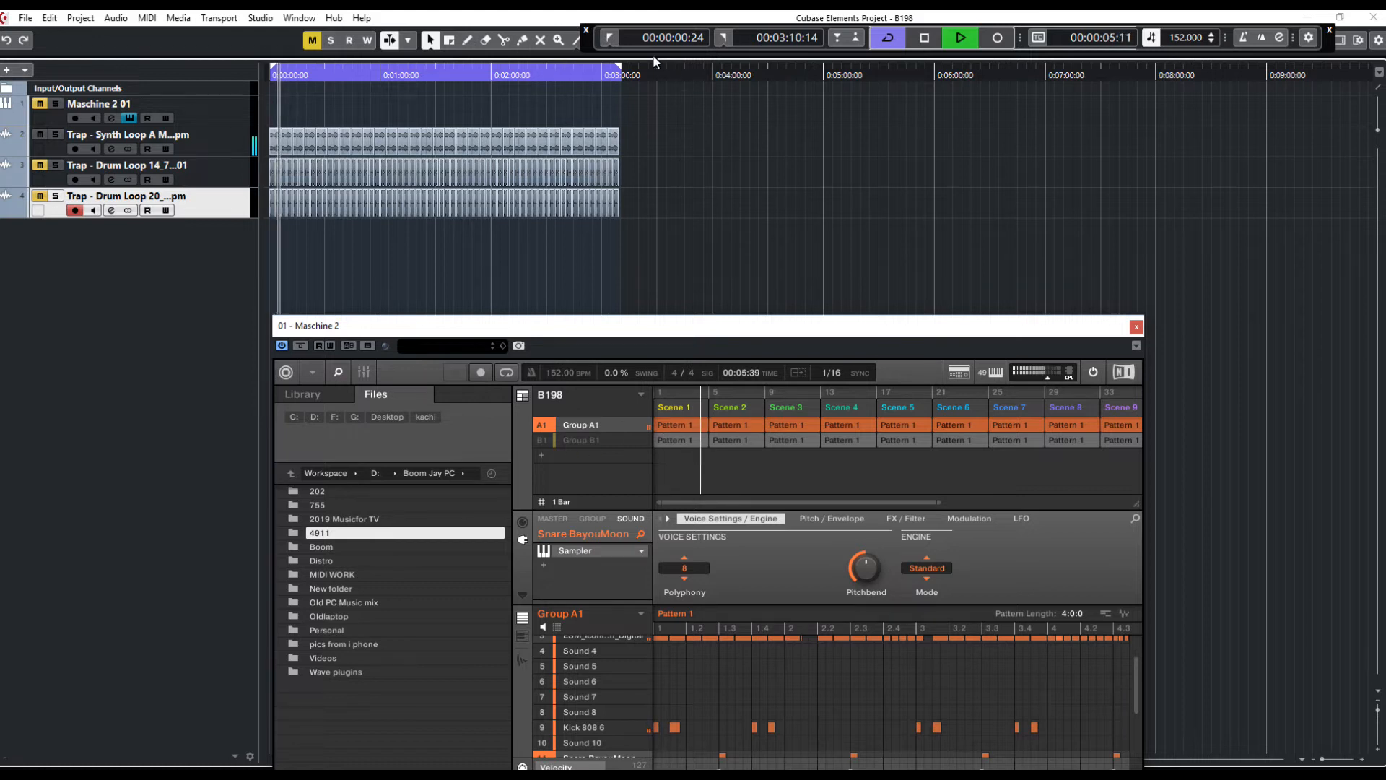
left_click(613, 35)
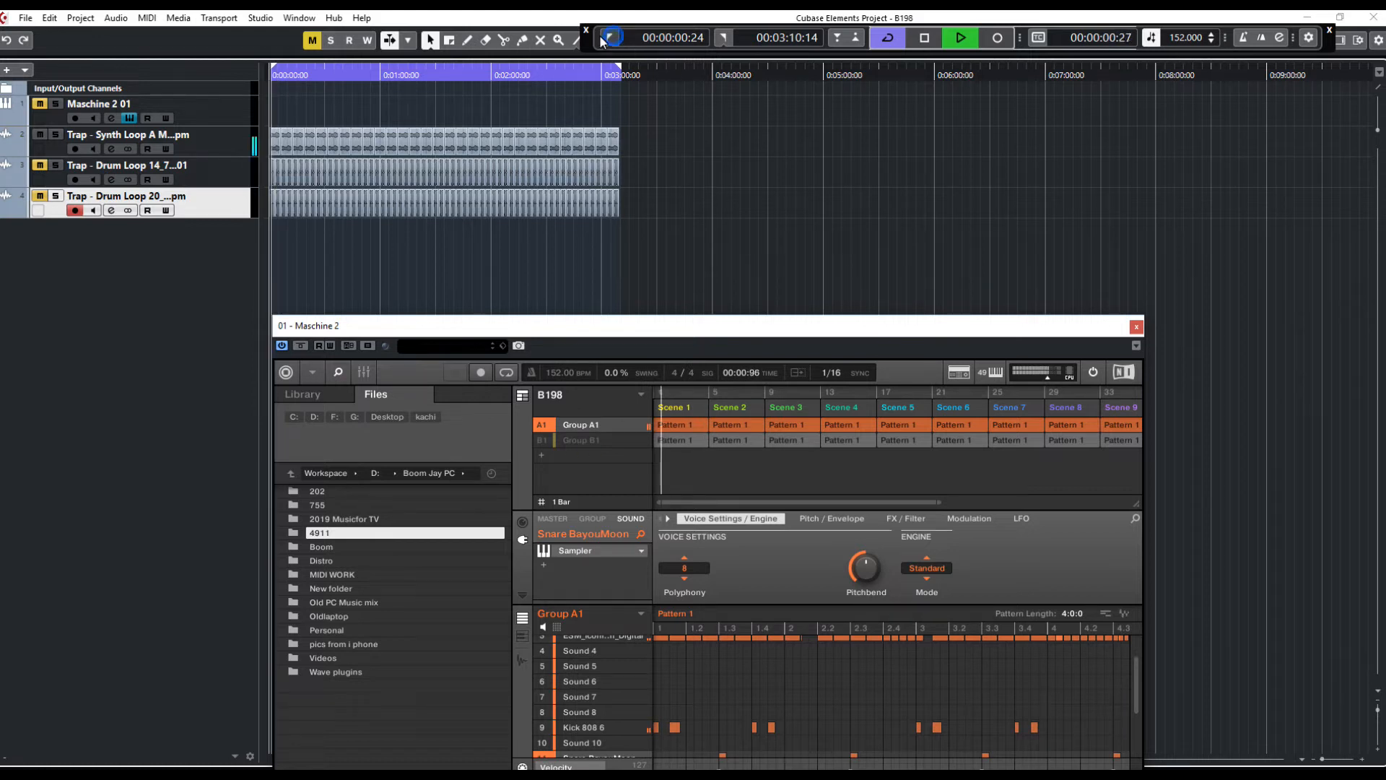
left_click(40, 104)
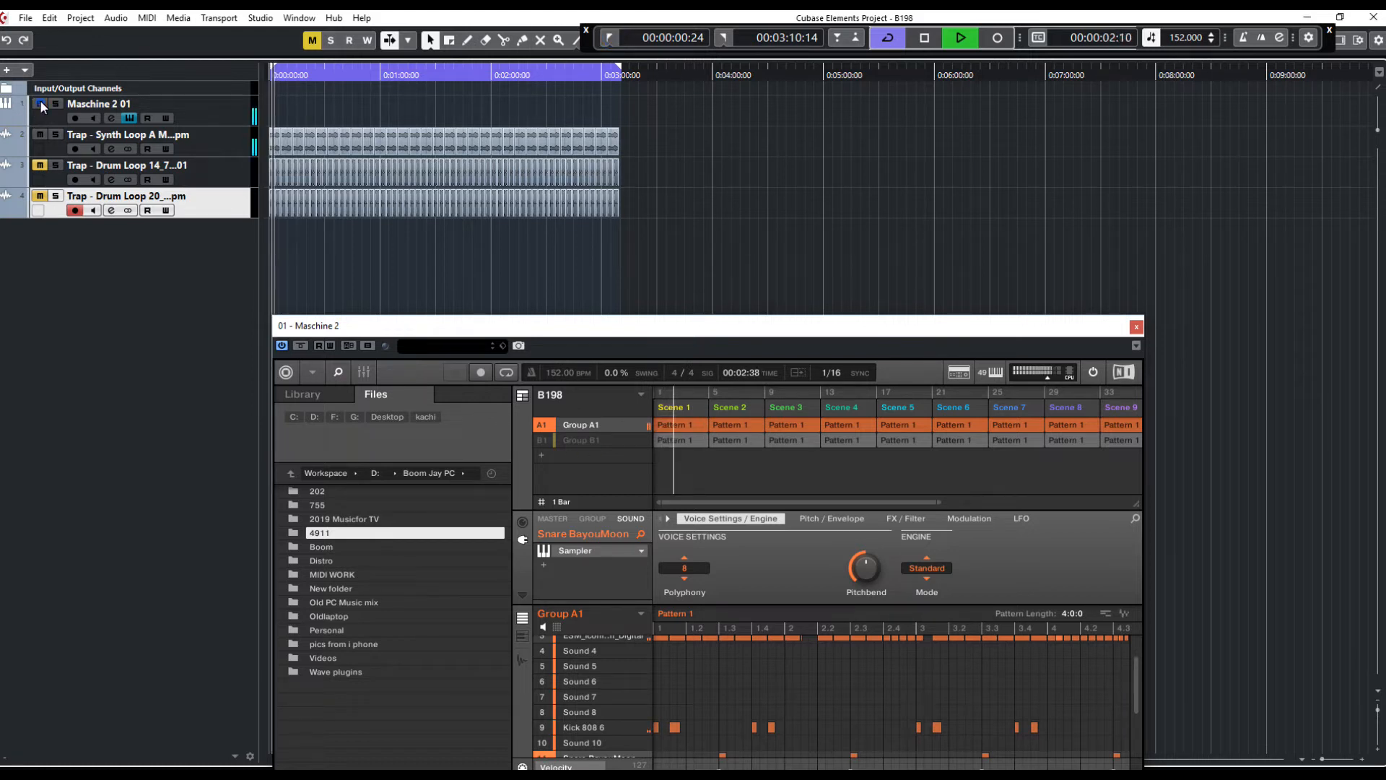
left_click(609, 37)
Remove Group A1's pattern from Scene 1 in the Maschine arranger
right_click(668, 425)
left_click(665, 427)
right_click(668, 426)
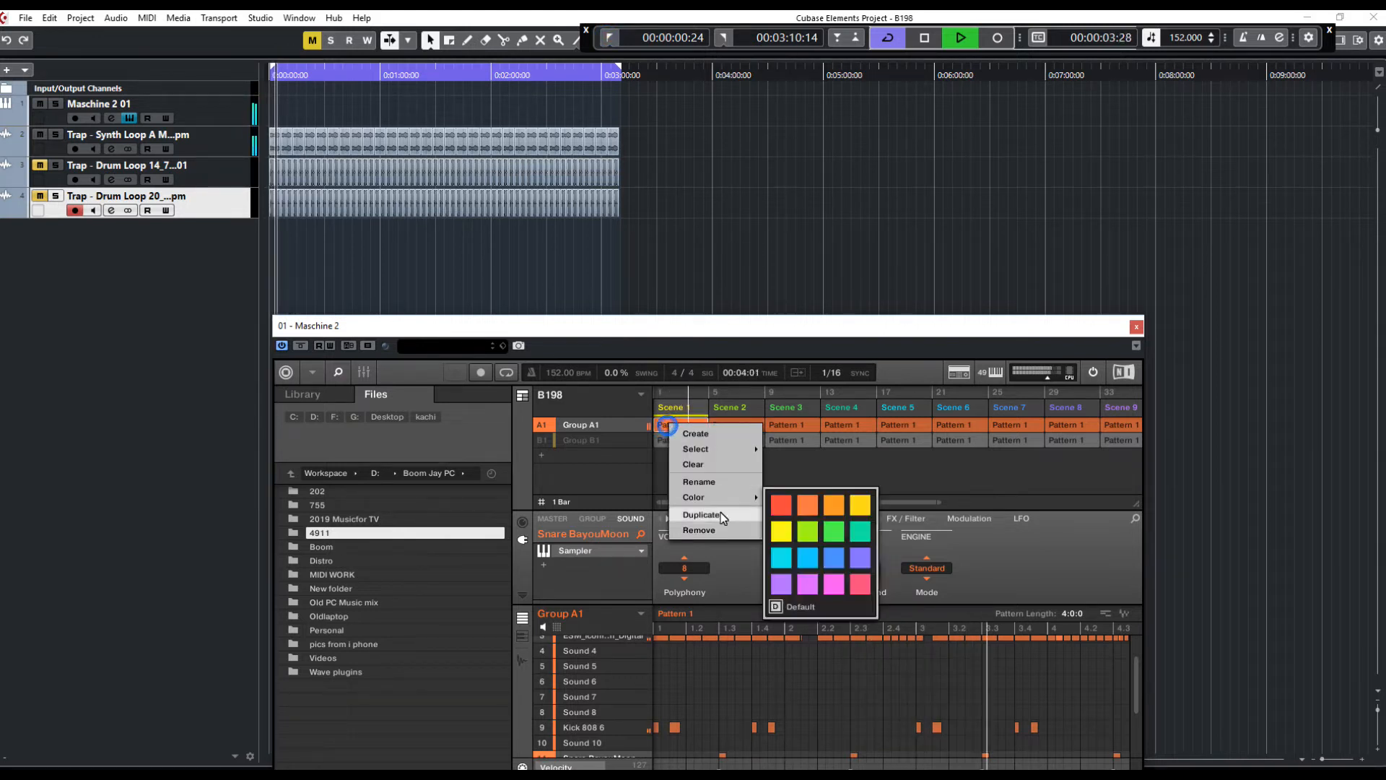
left_click(717, 535)
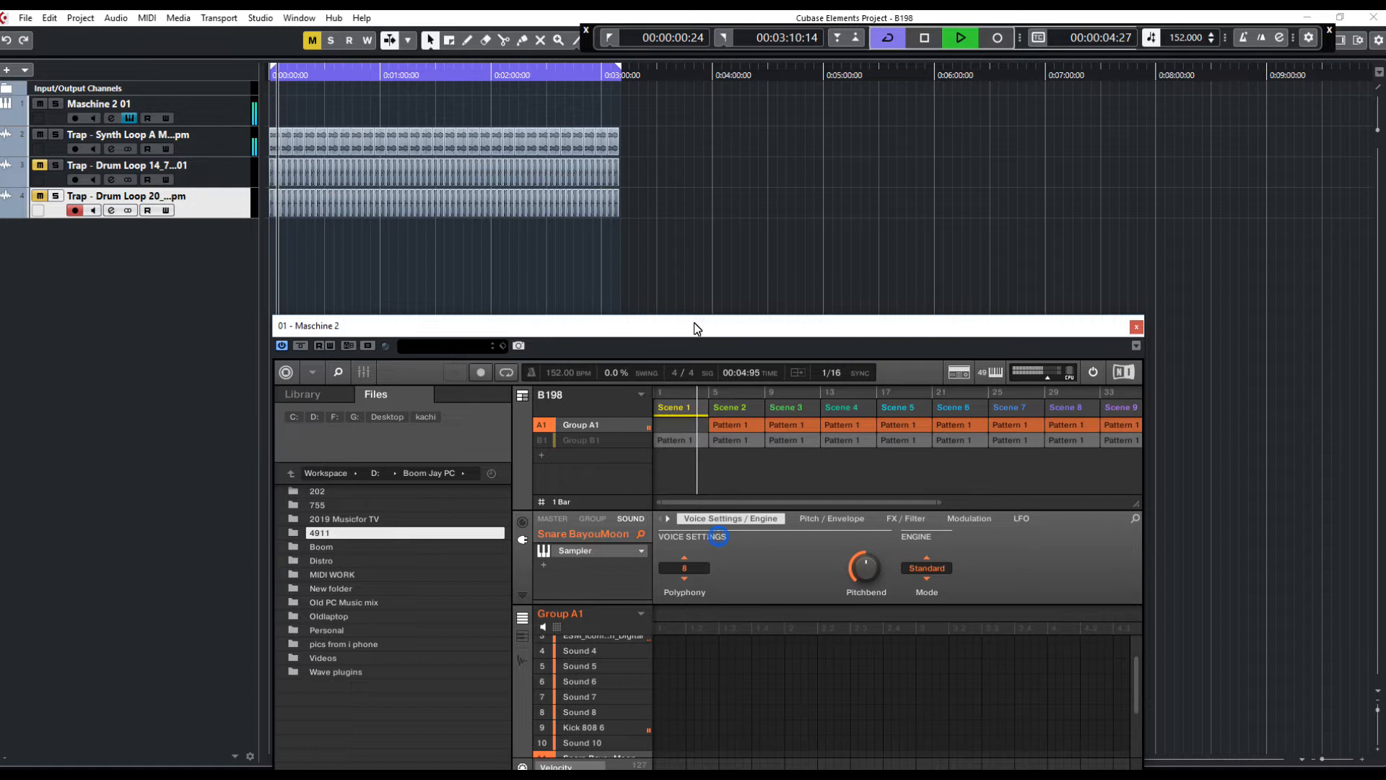
Rewind, restart playback, and remove Group A1's pattern from Scene 2
left_click(608, 37)
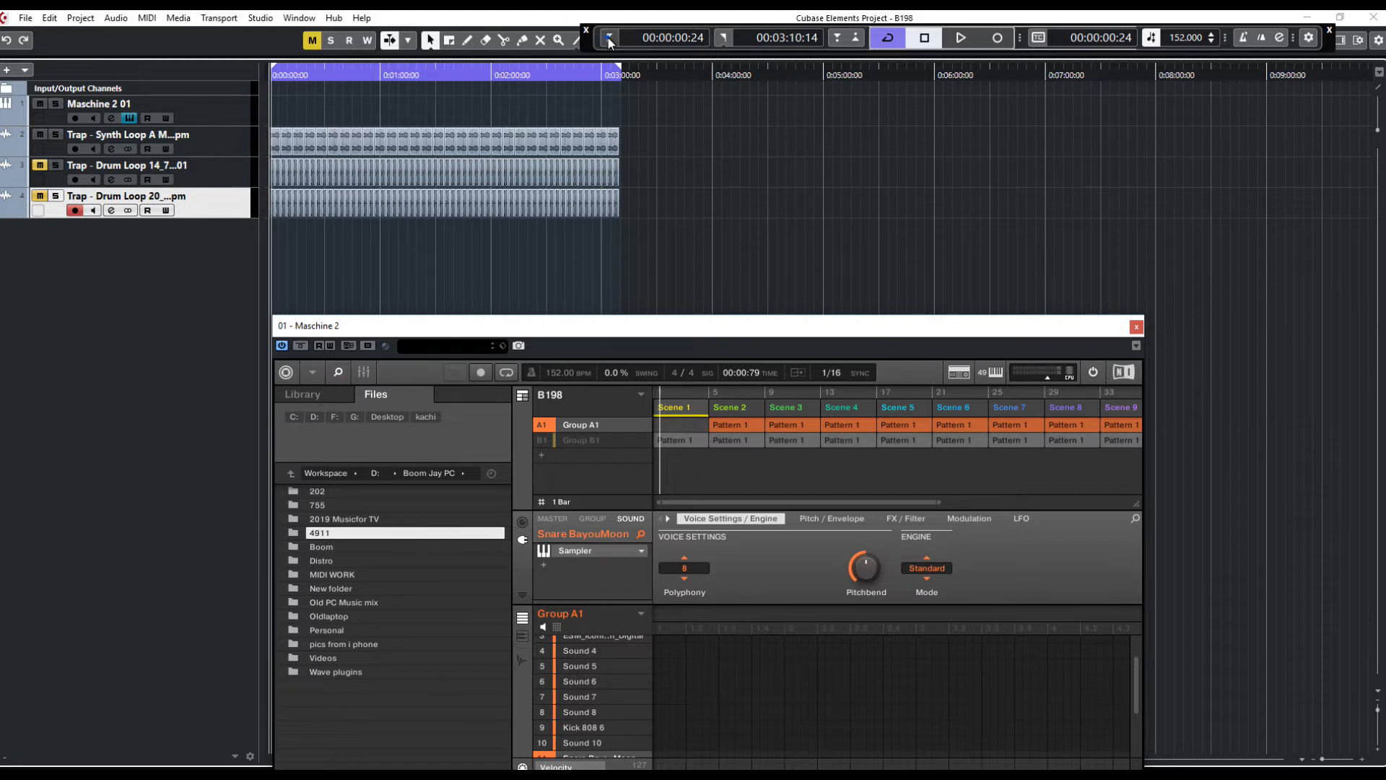
key("space")
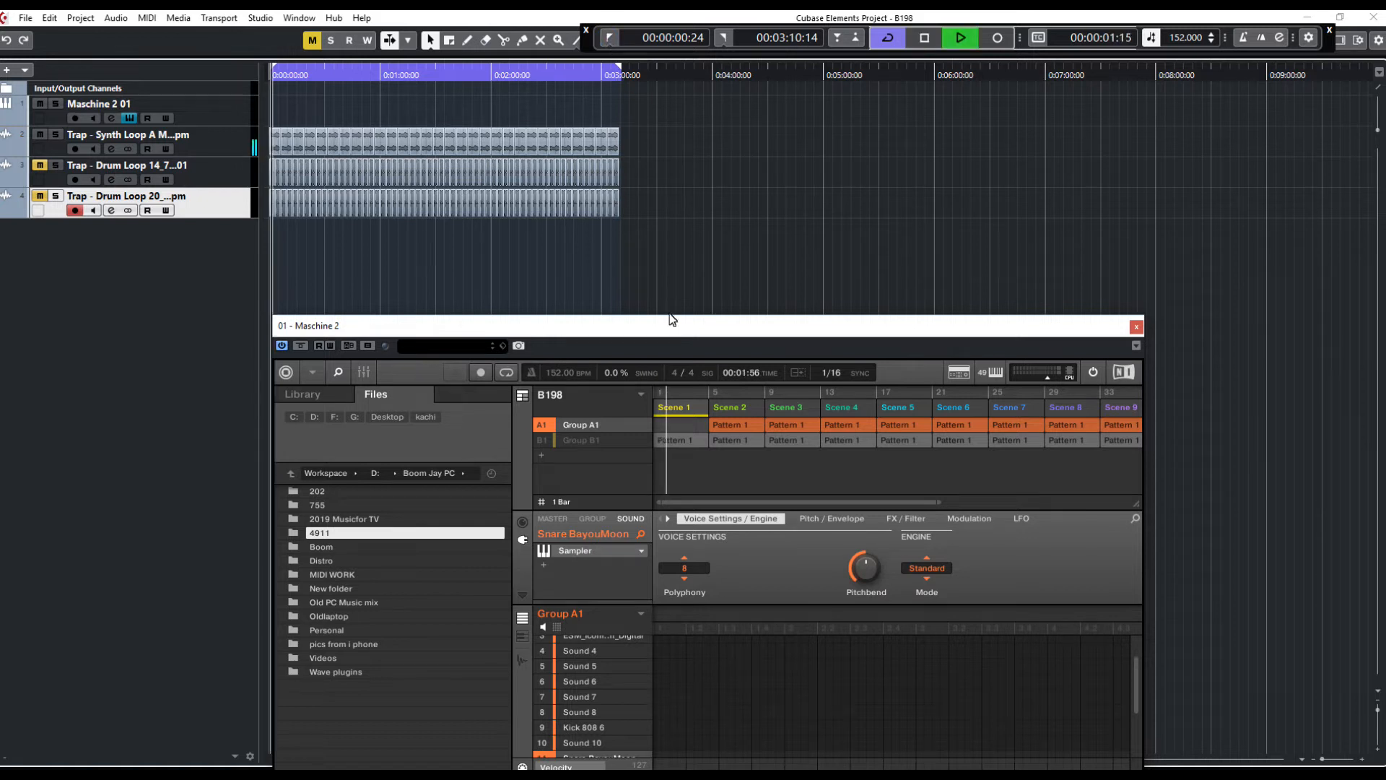
right_click(731, 426)
left_click(765, 529)
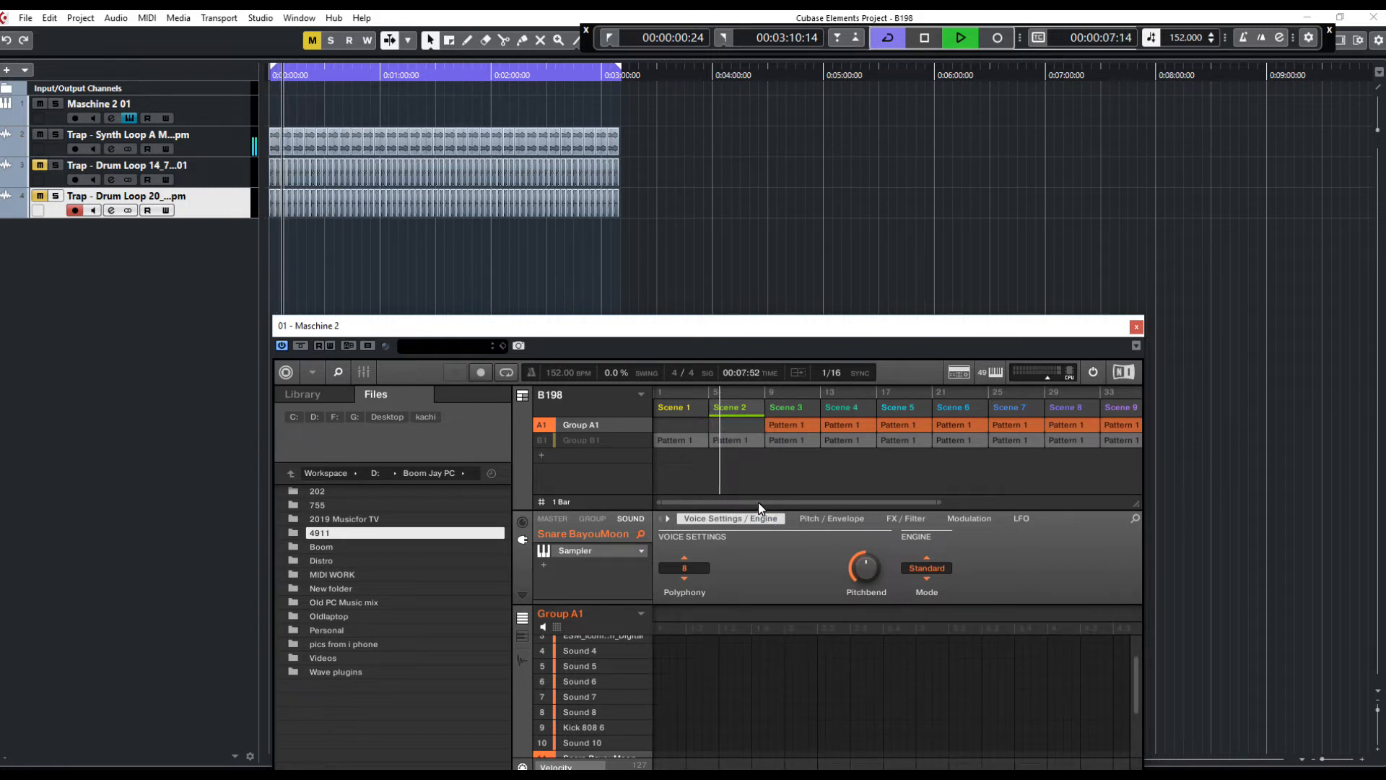
Unmute Group B1 in the Maschine arranger
left_click_drag(939, 504, 1124, 497)
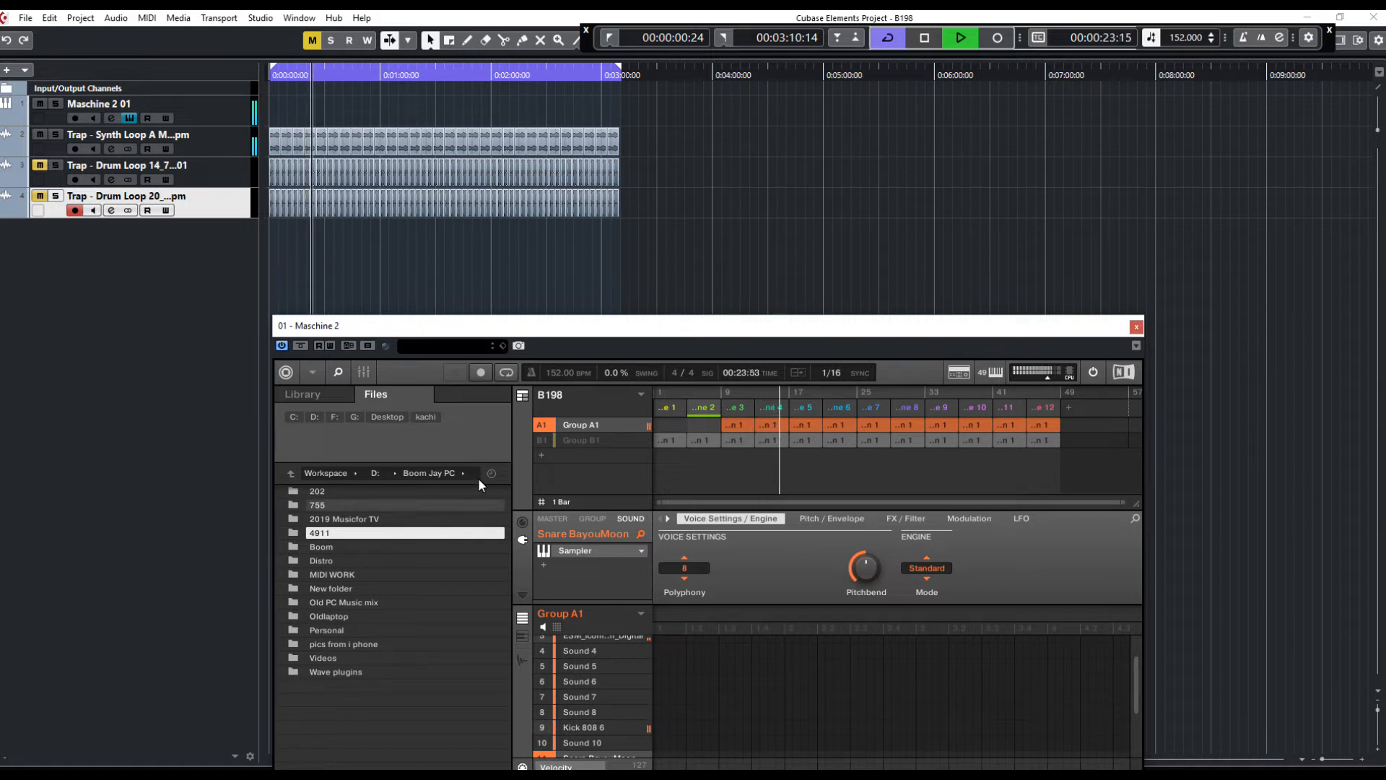
right_click(544, 440)
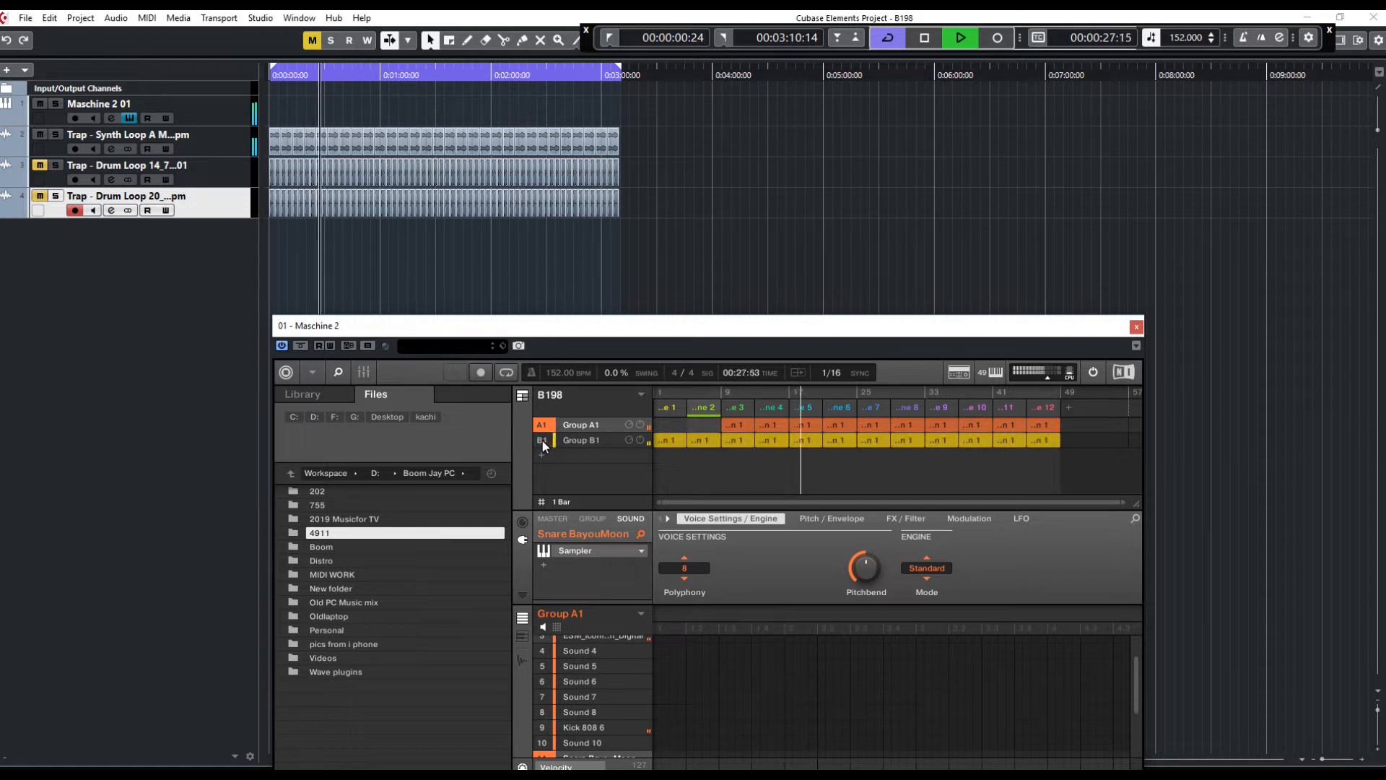
Remove Group B1's patterns from the opening scenes so the arrangement starts with Group A1 alone
key("space")
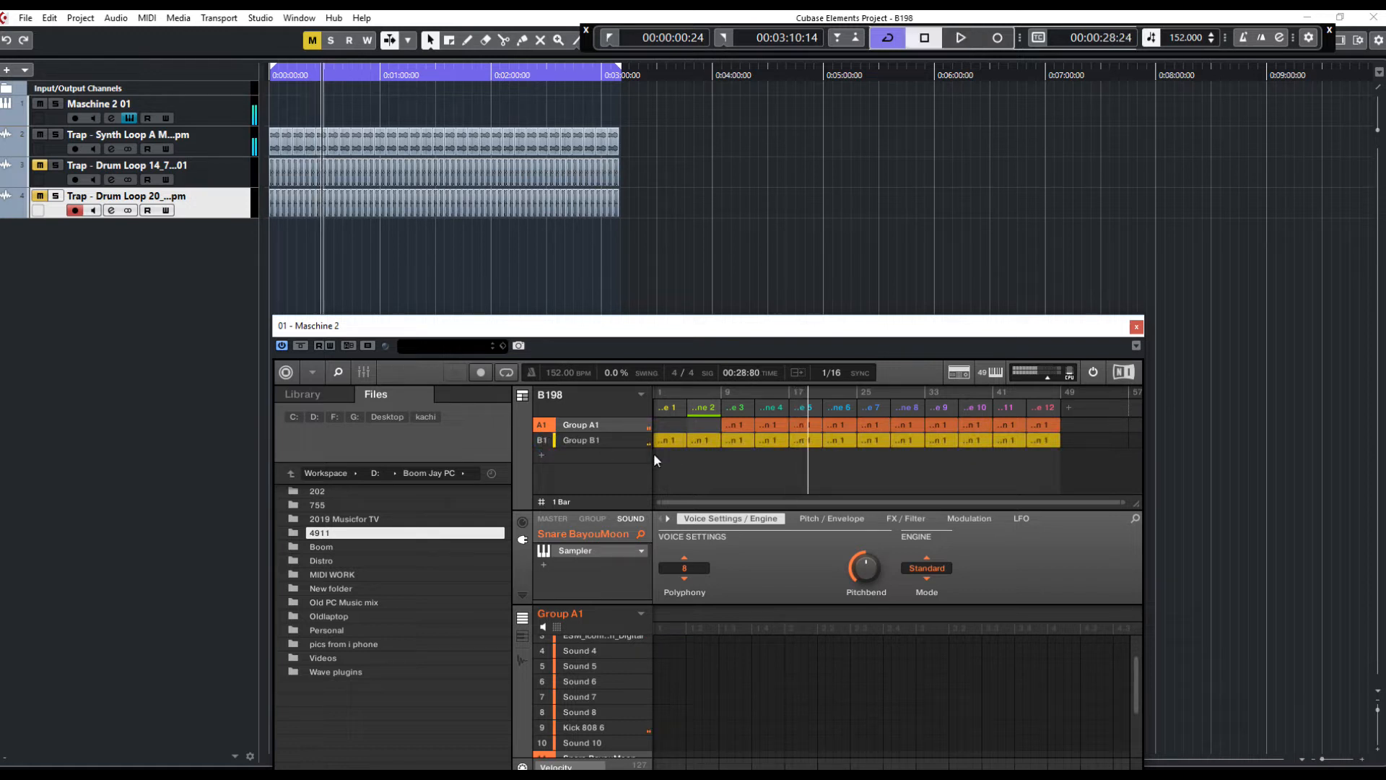
right_click(668, 440)
left_click(711, 540)
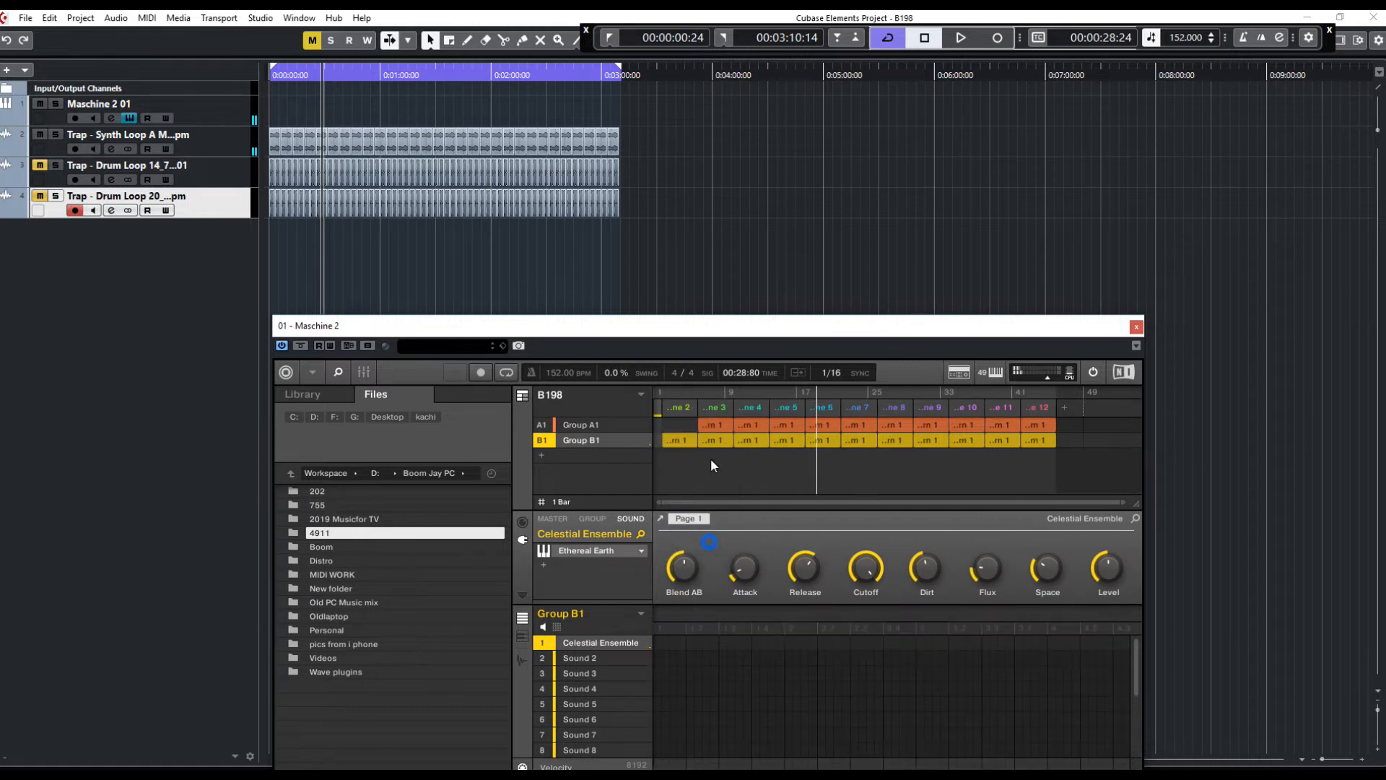
right_click(680, 443)
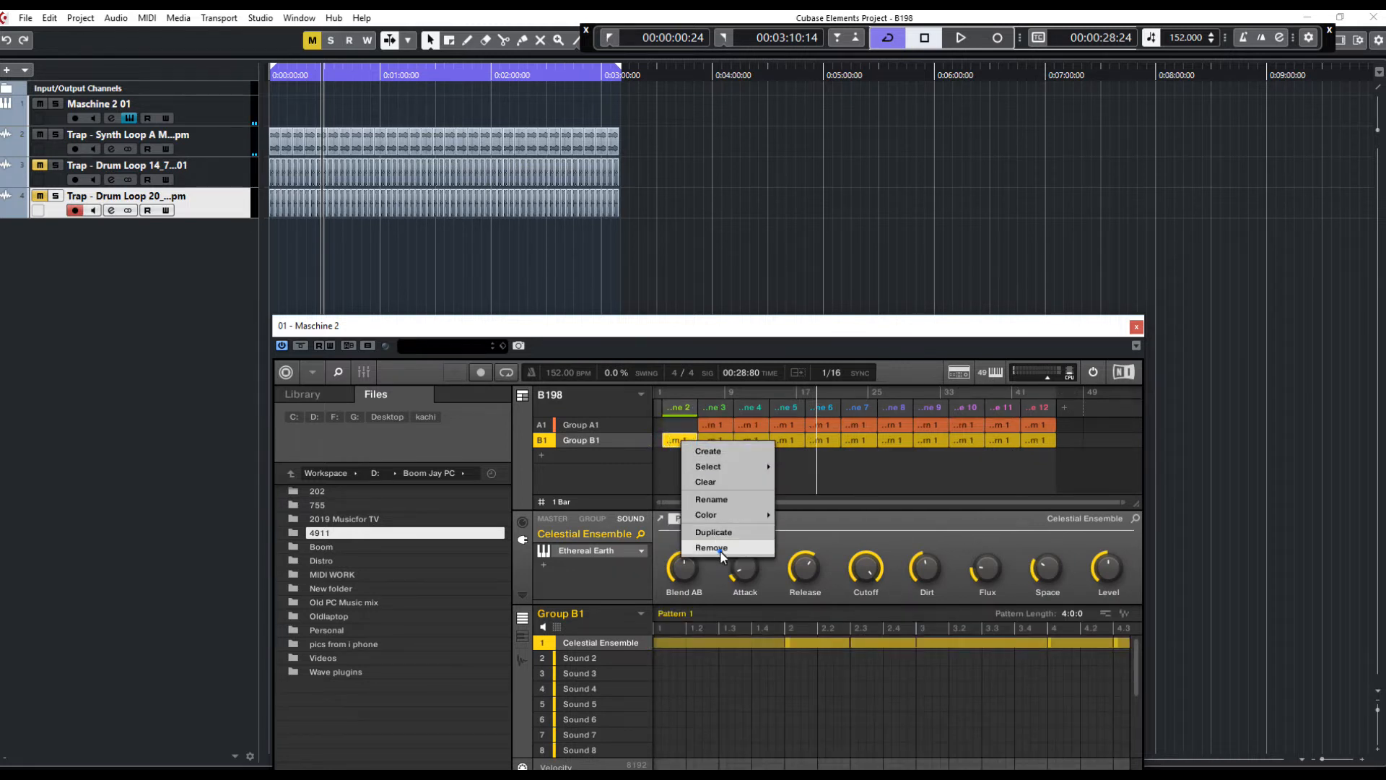
left_click(721, 550)
right_click(691, 439)
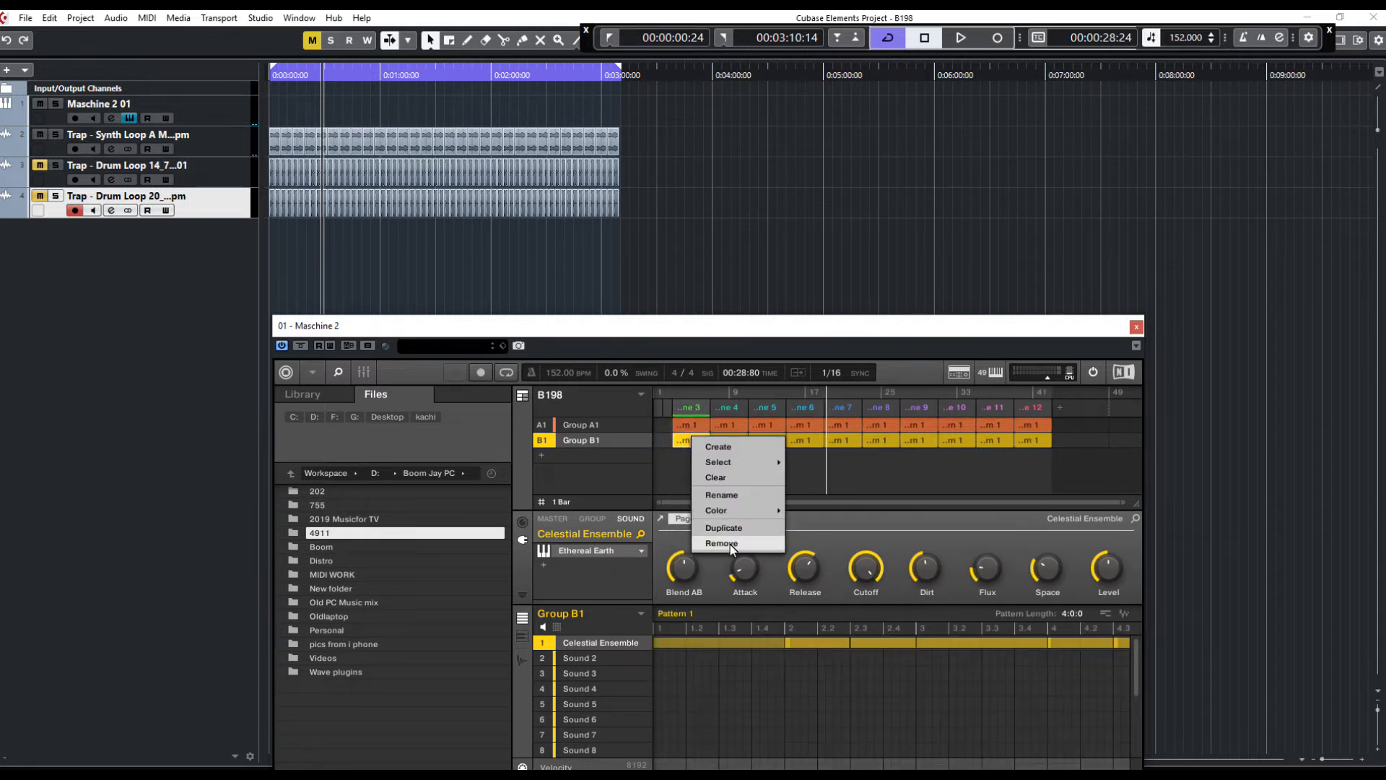
left_click(722, 543)
right_click(725, 443)
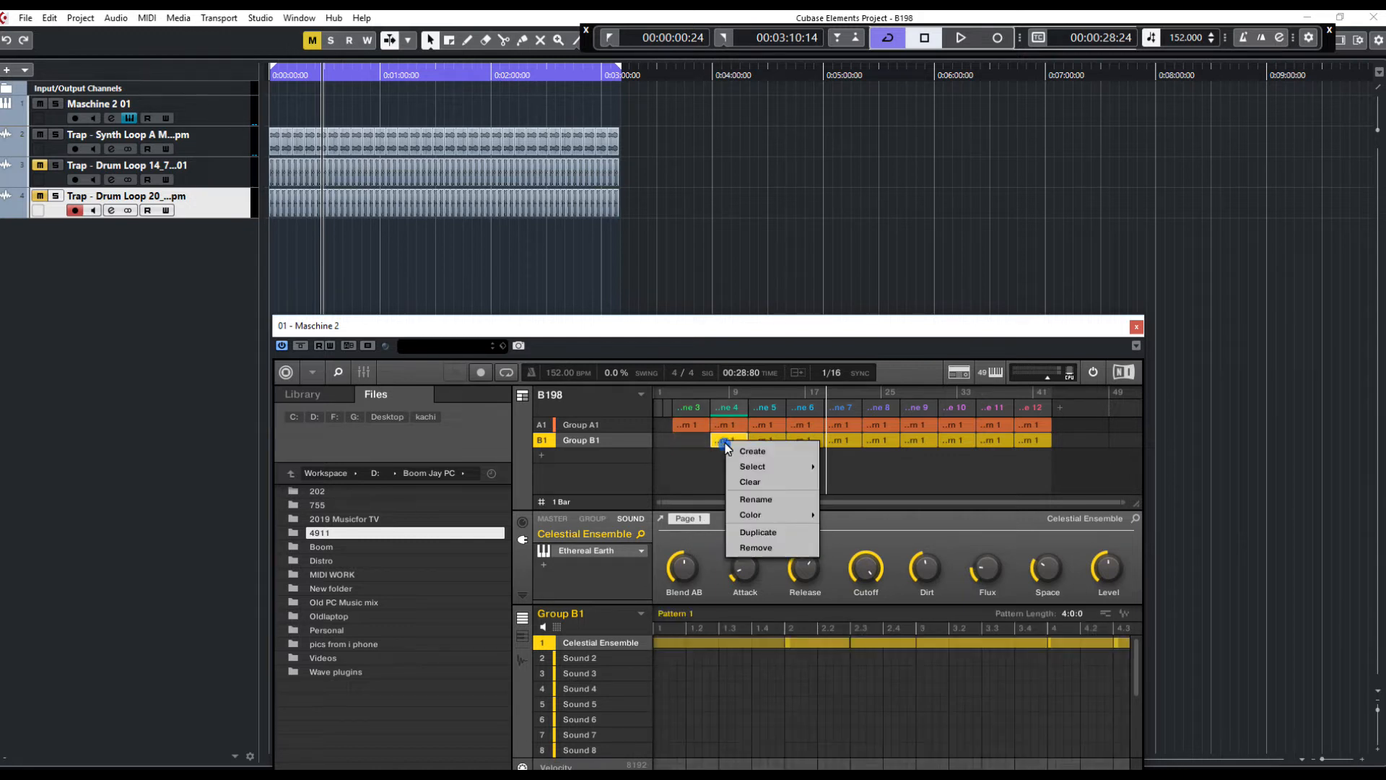
left_click(758, 546)
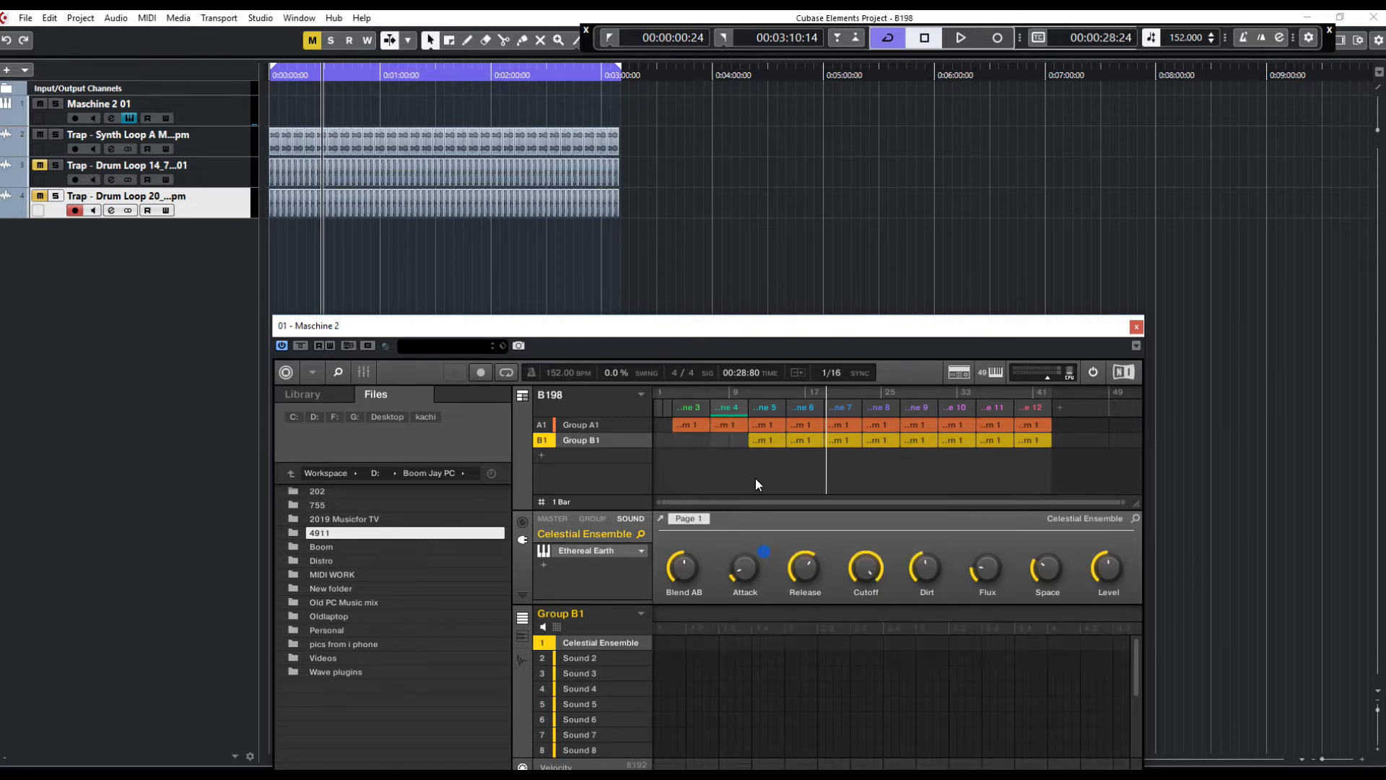
right_click(766, 441)
left_click(798, 545)
left_click(660, 409)
right_click(662, 413)
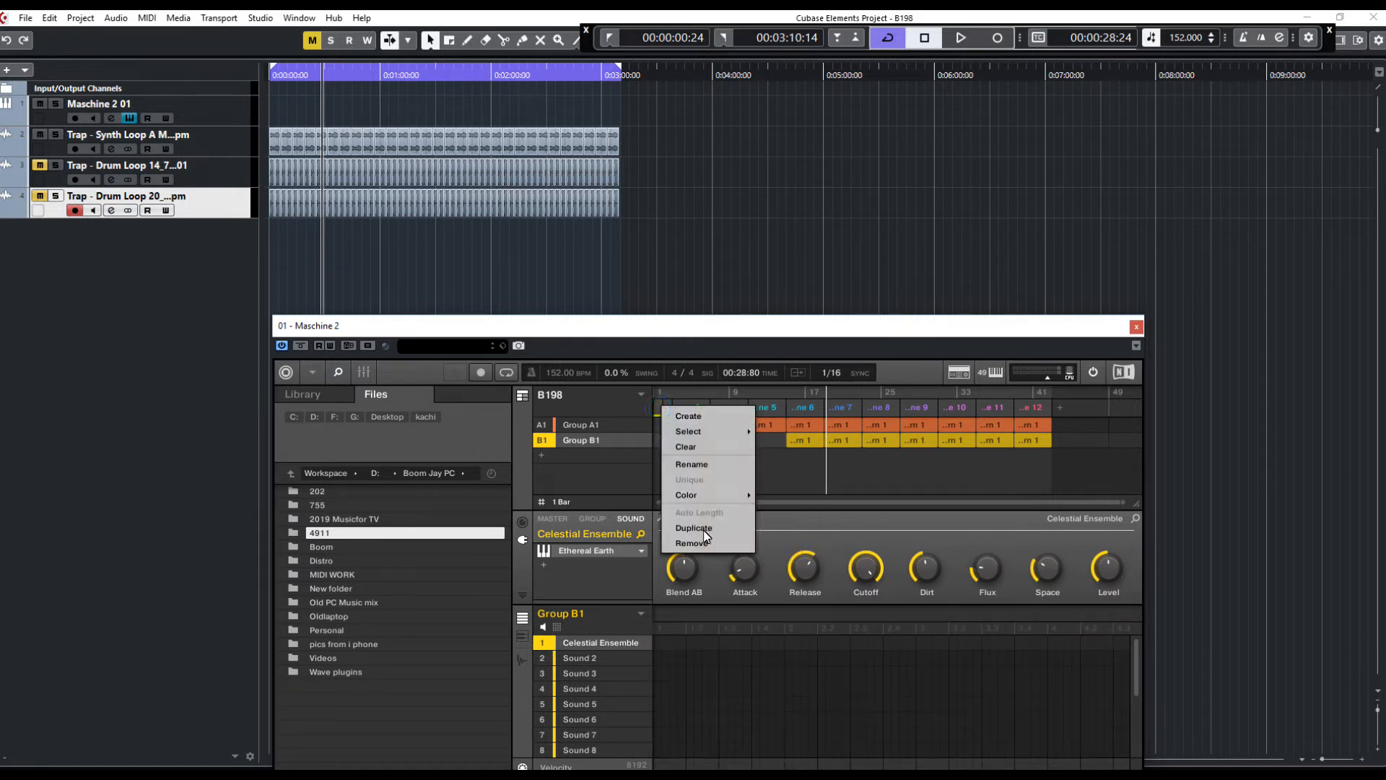
left_click(769, 457)
Restart playback from the start and duplicate Group A1's pattern in the first scene
left_click(608, 40)
key("space")
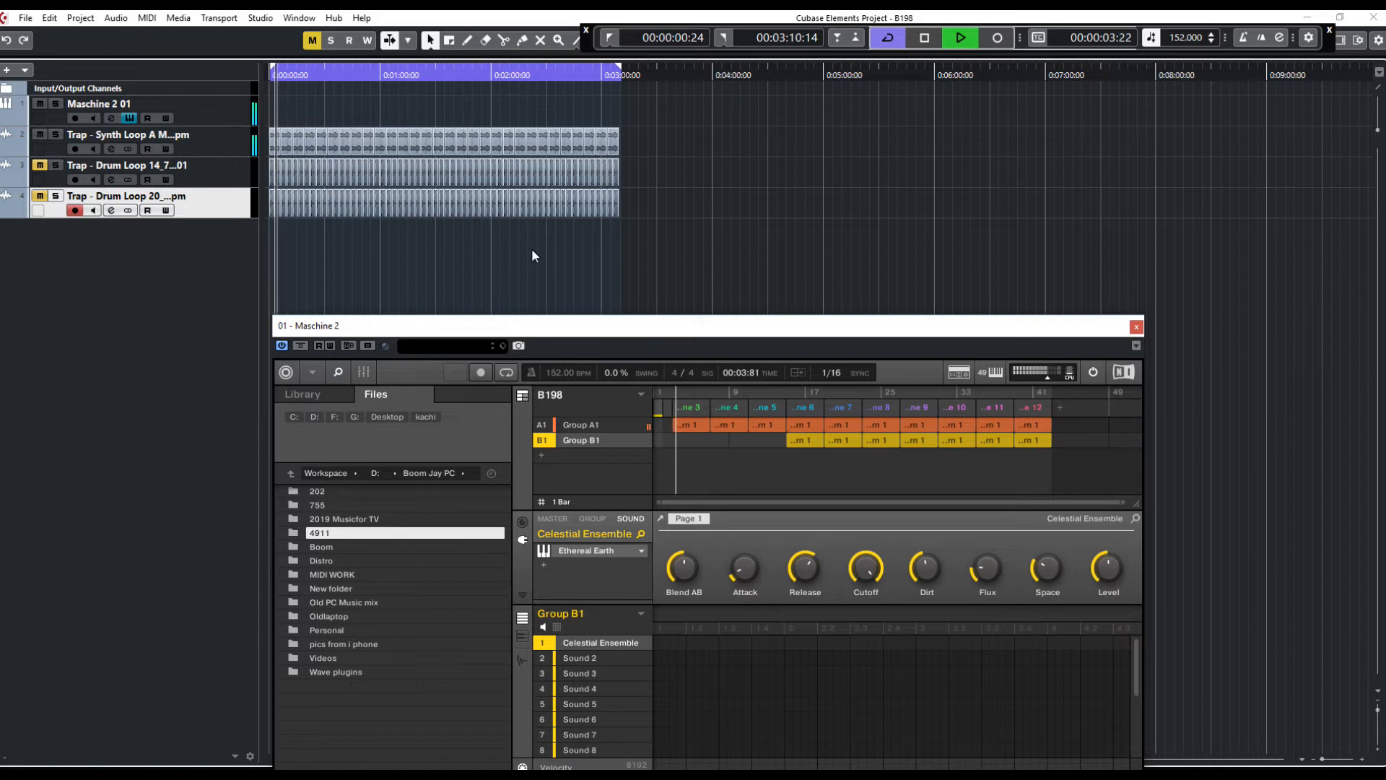
right_click(683, 423)
left_click(722, 513)
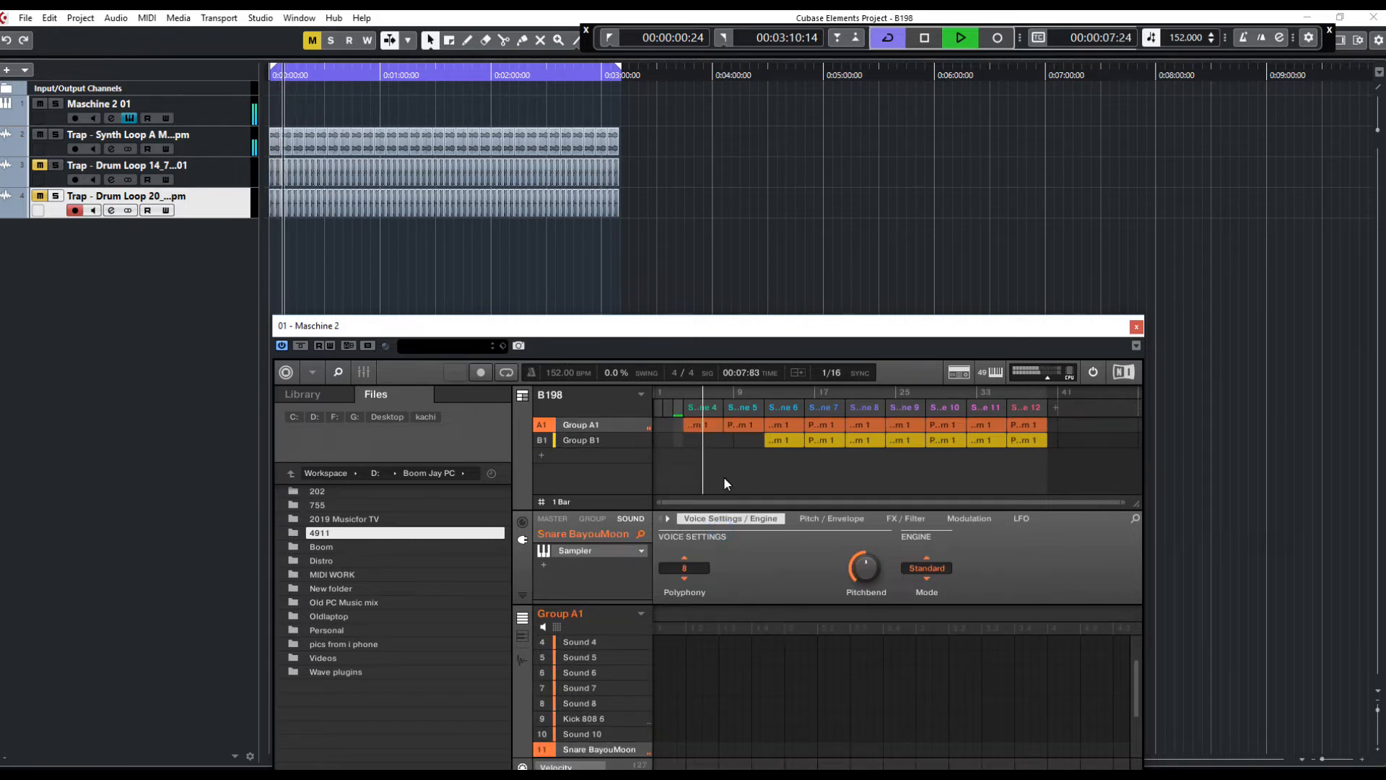
Stop playback and remove the sections ahead of Scene 4 from the Maschine arrangement
left_click(608, 37)
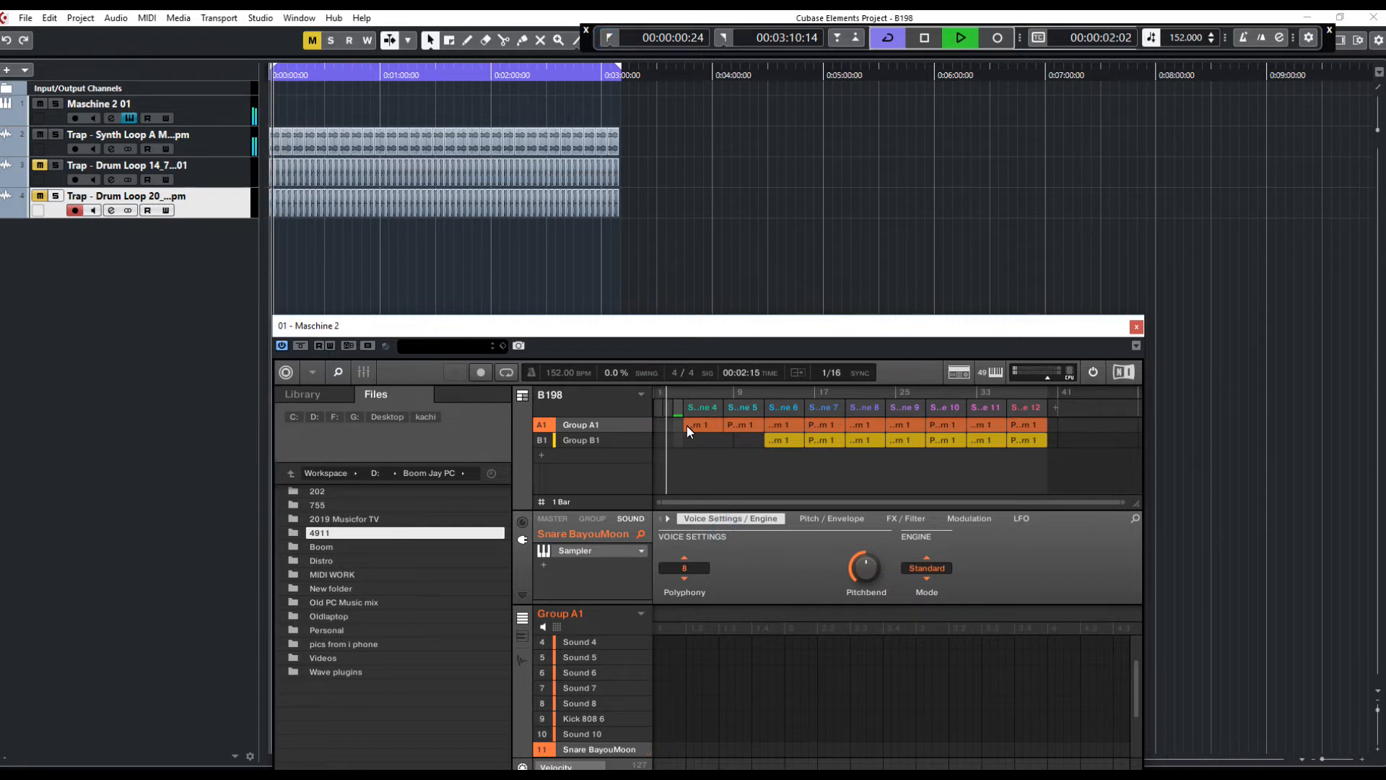
key("space")
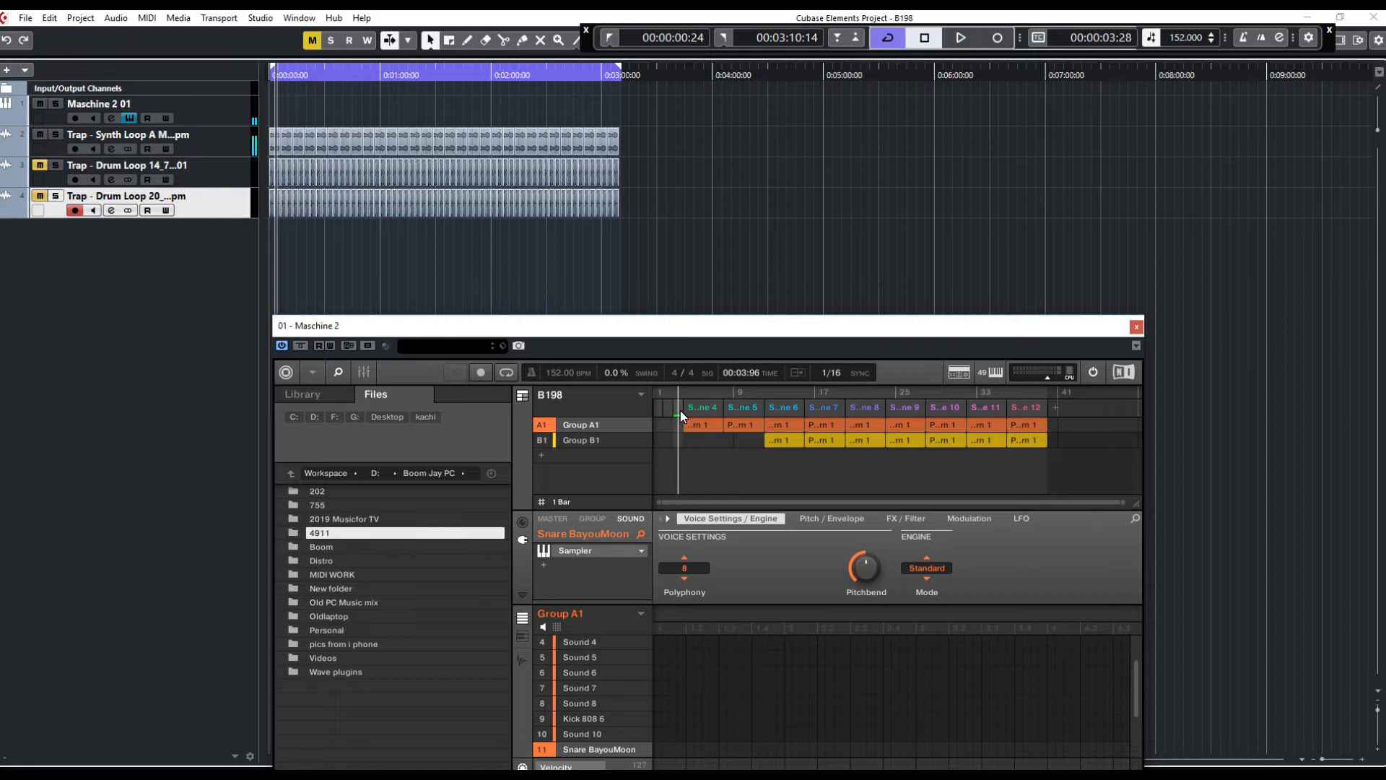
right_click(680, 410)
left_click(724, 545)
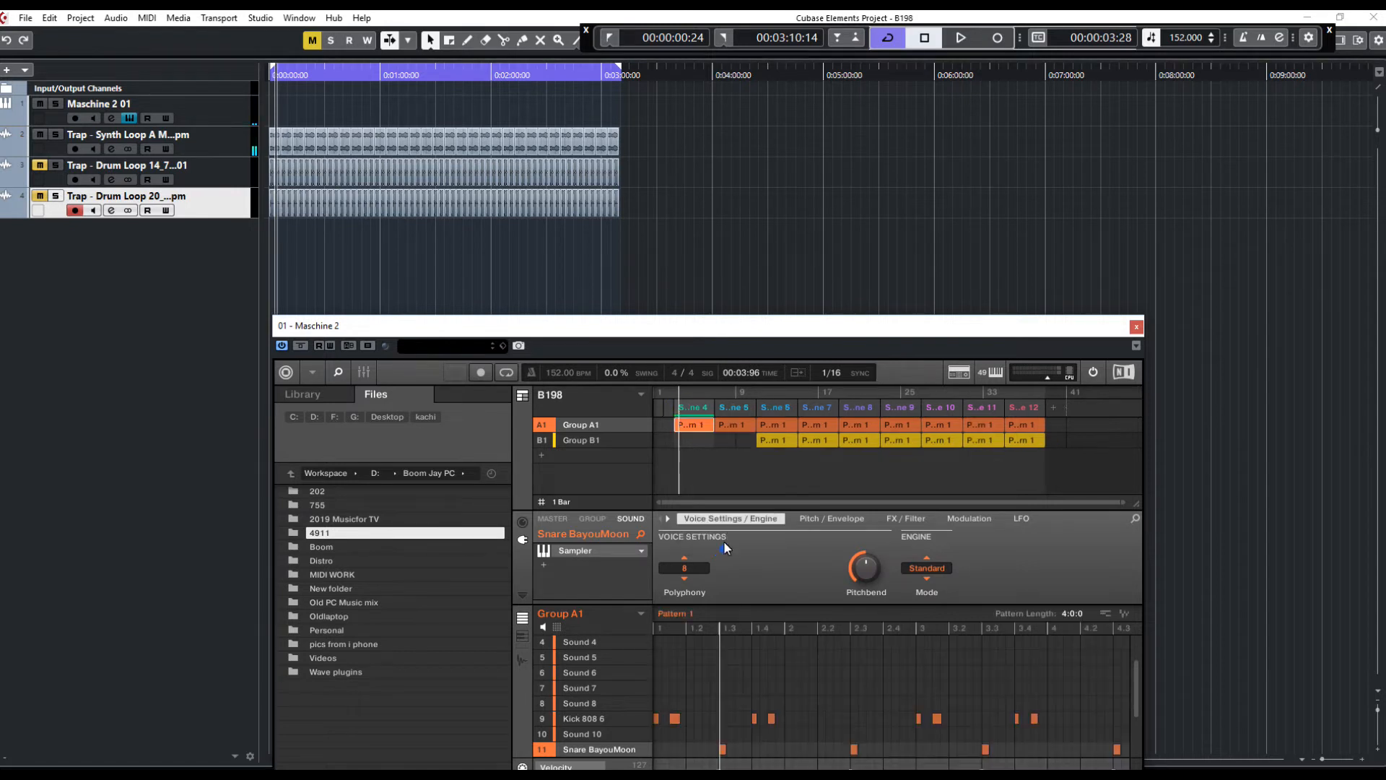
right_click(670, 417)
left_click(700, 549)
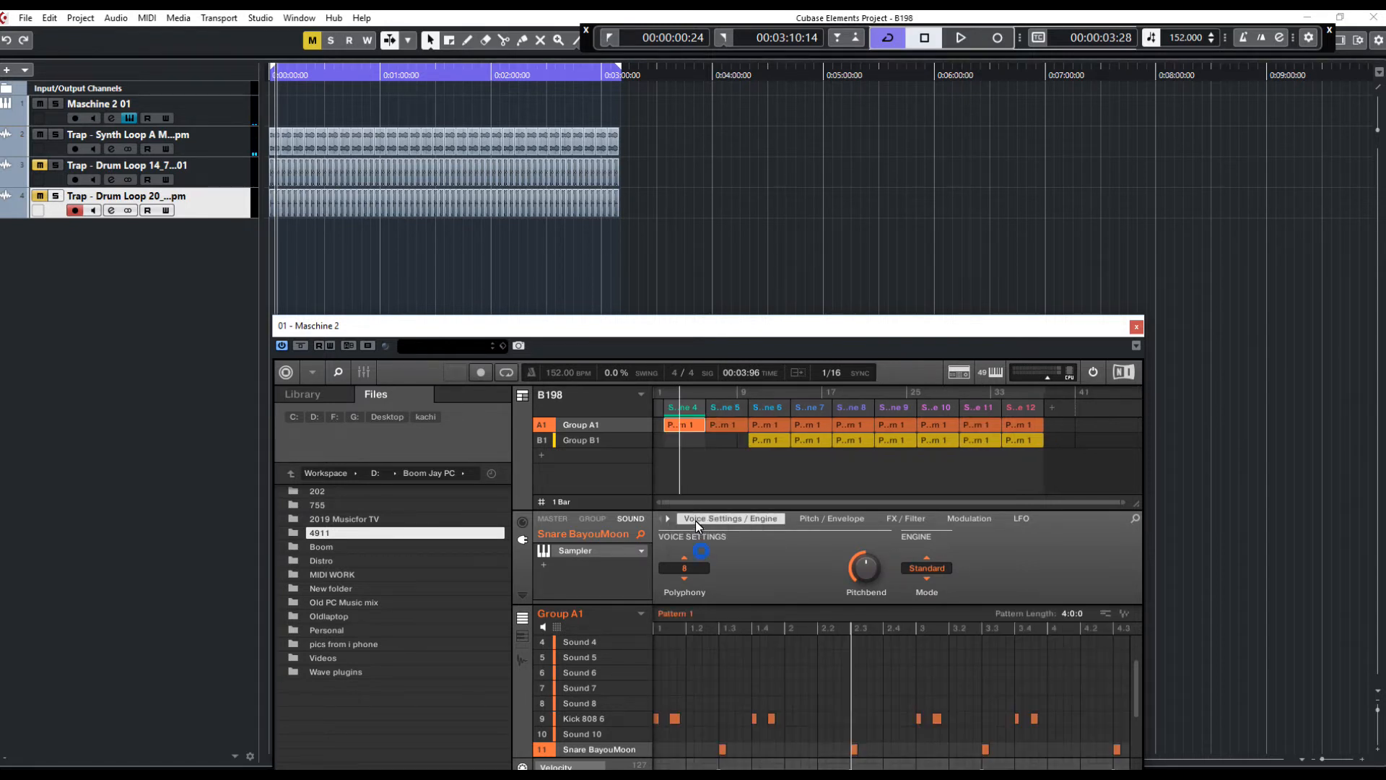
right_click(655, 411)
left_click(695, 546)
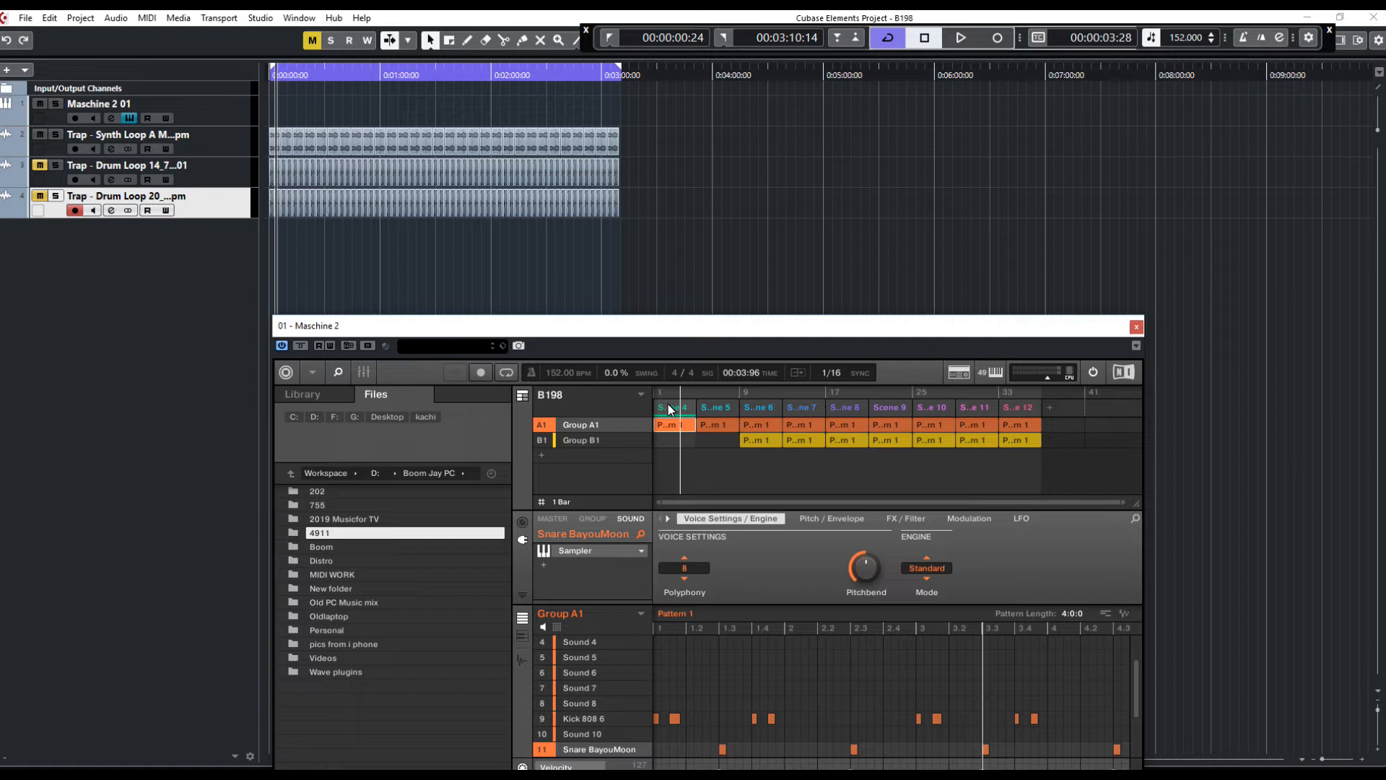
Undo the last two edits in the Maschine arranger
key("ctrl+z")
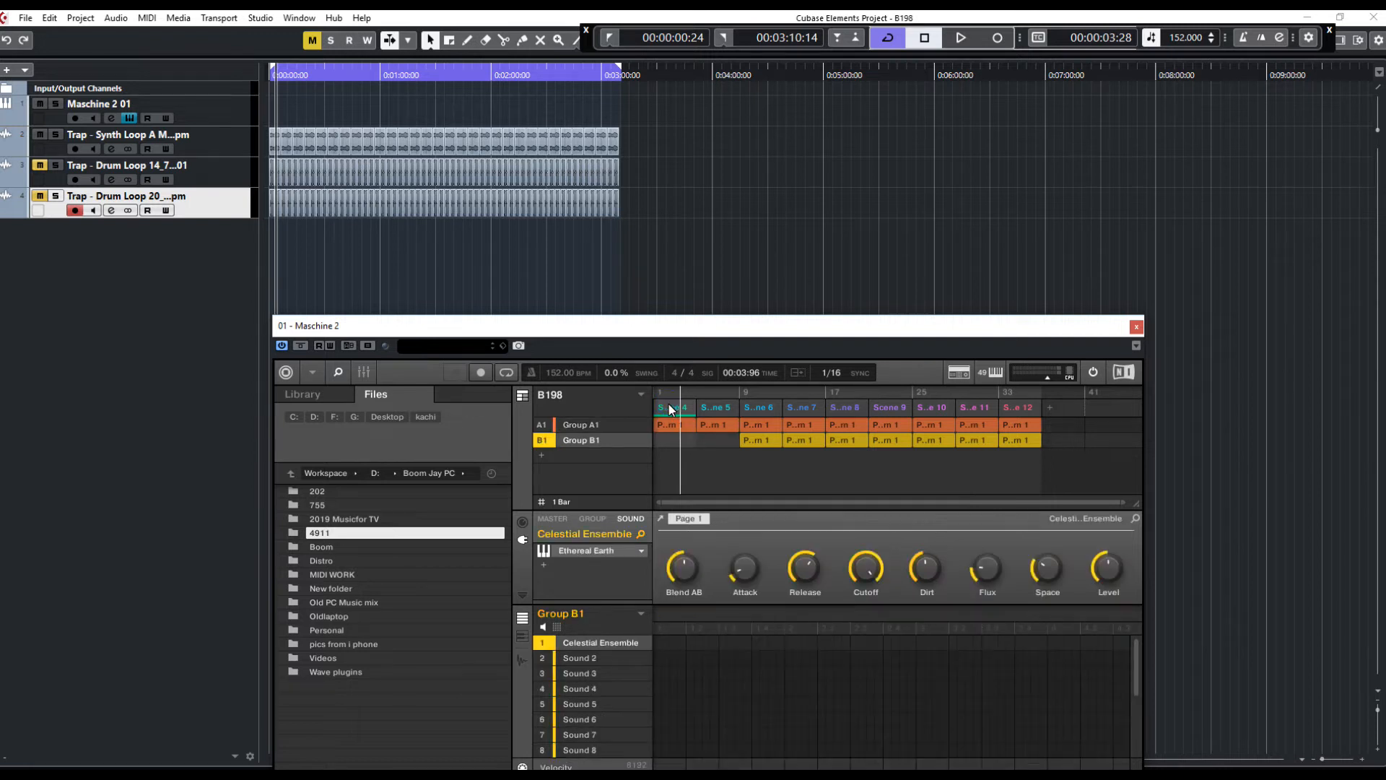
key("ctrl+z")
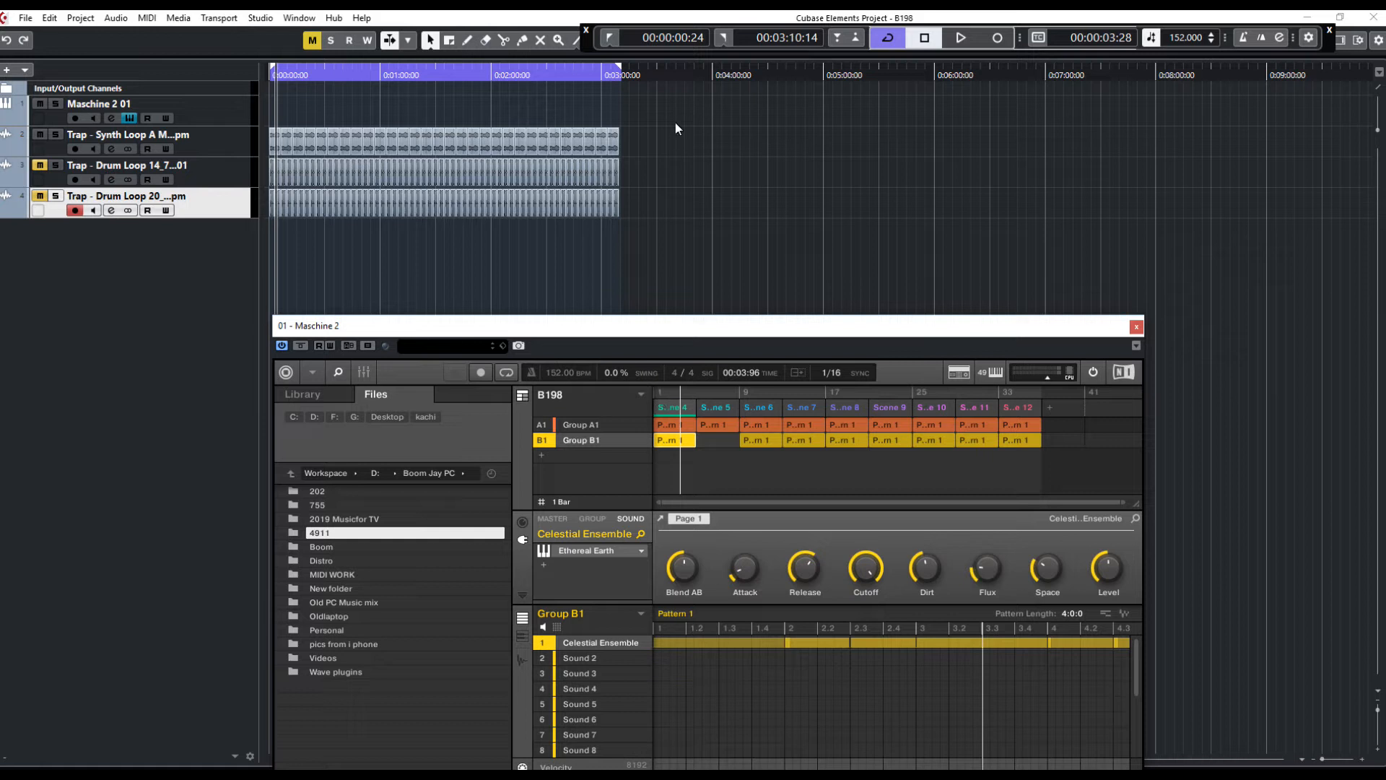
Restart playback from the start and remove Group B1's pattern from Scene 4
left_click(605, 40)
key("space")
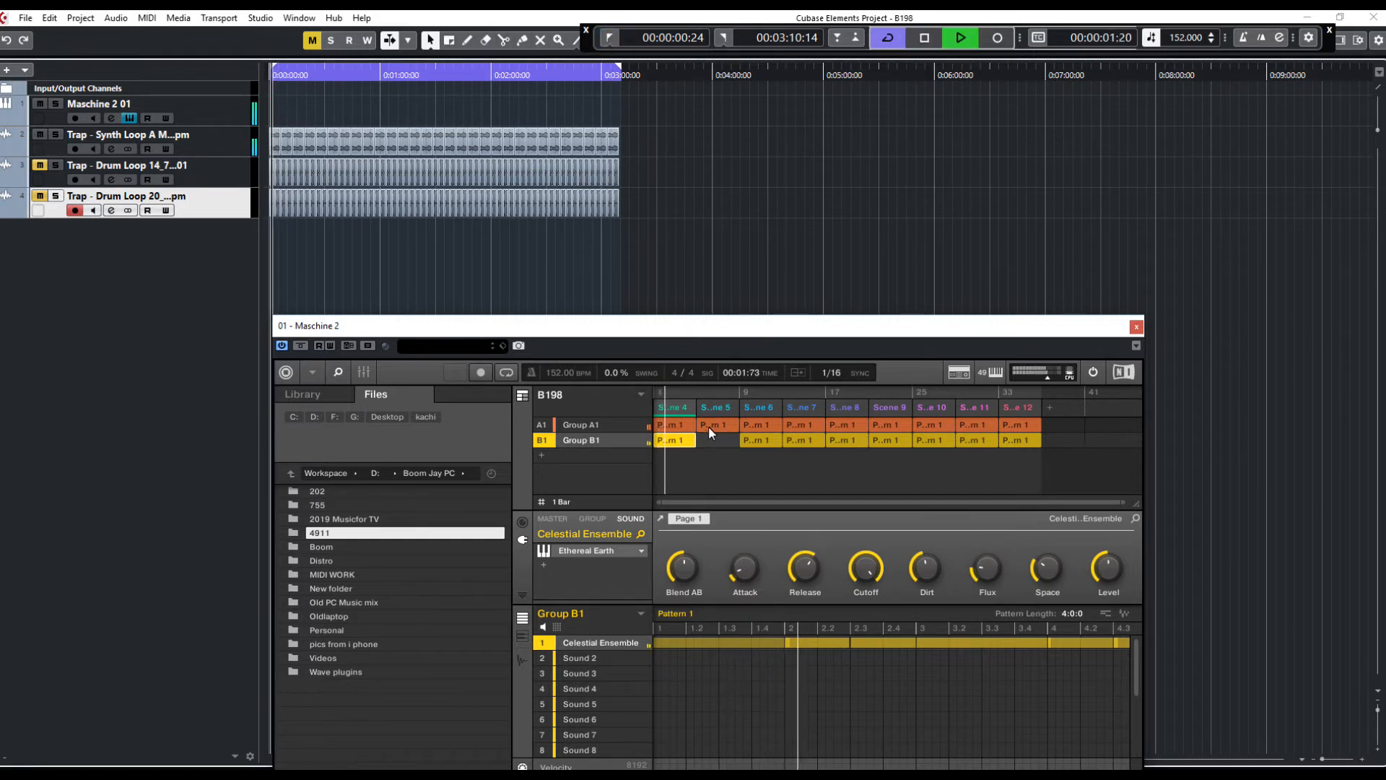
right_click(676, 440)
left_click(711, 545)
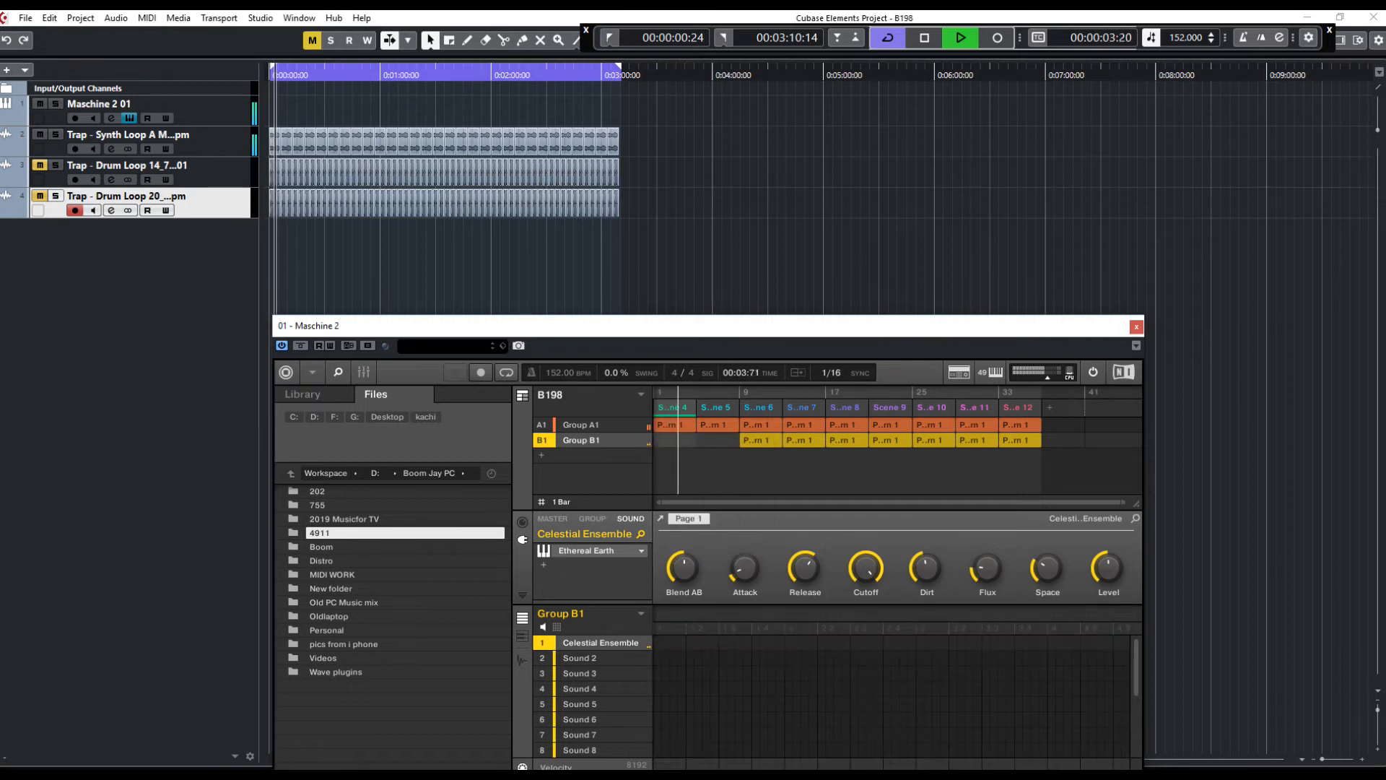
Rewind to the start and remove Group A1's pattern from Scene 4
left_click(613, 38)
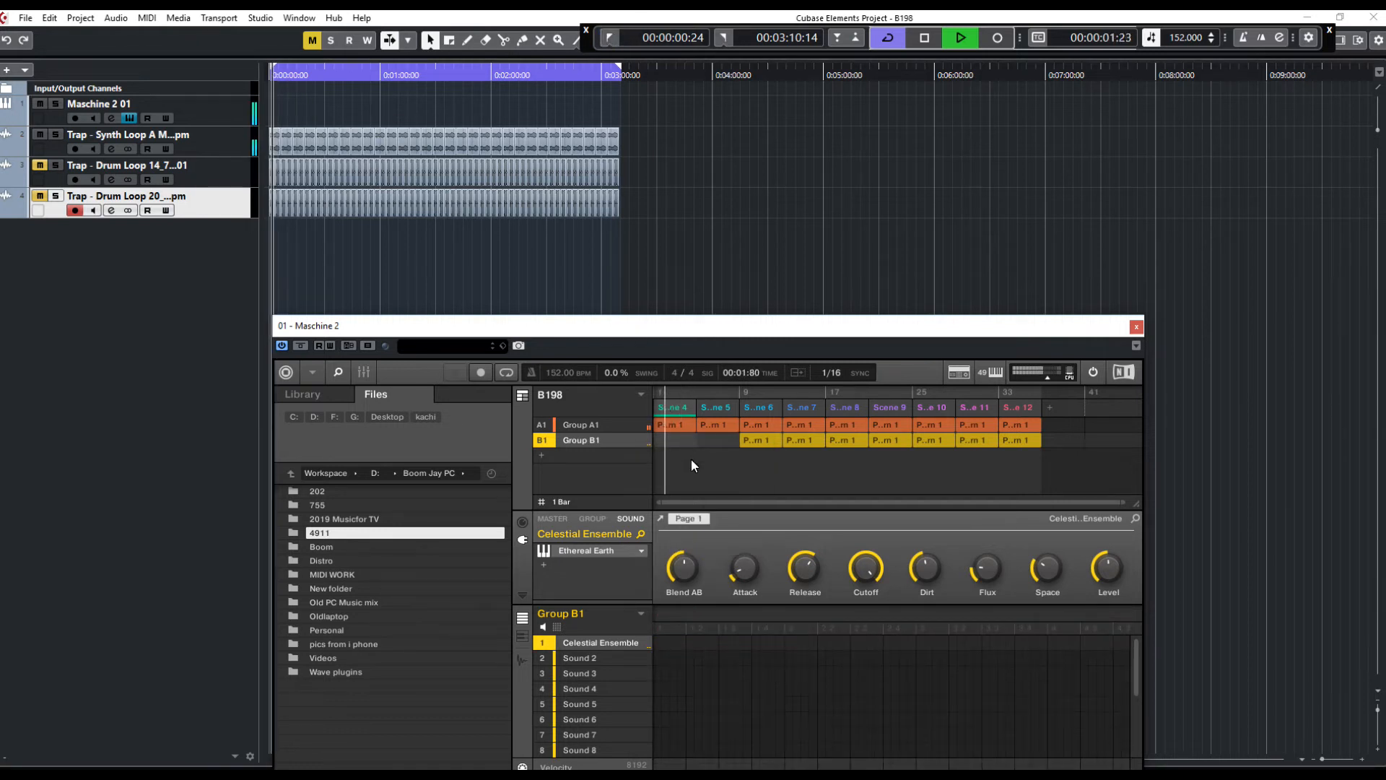
right_click(667, 423)
left_click(707, 526)
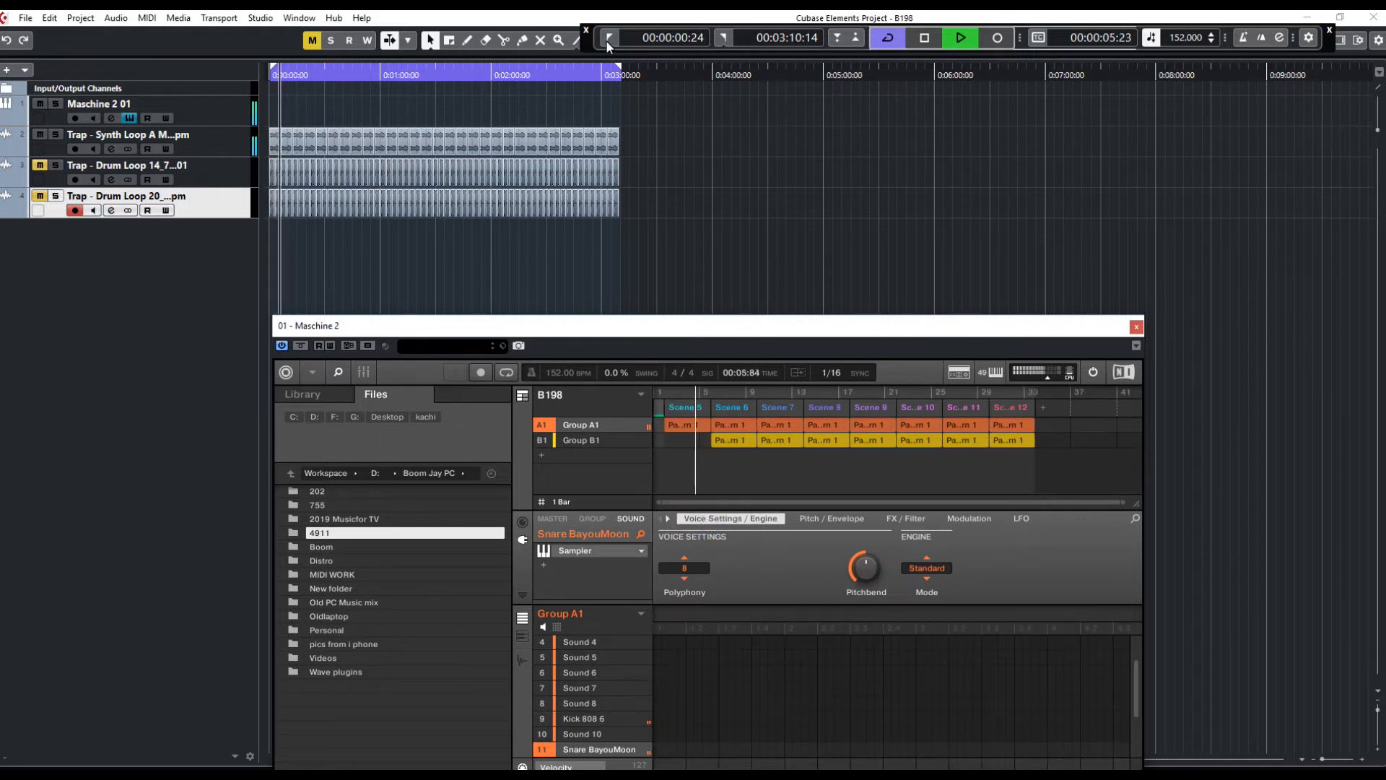
key("space")
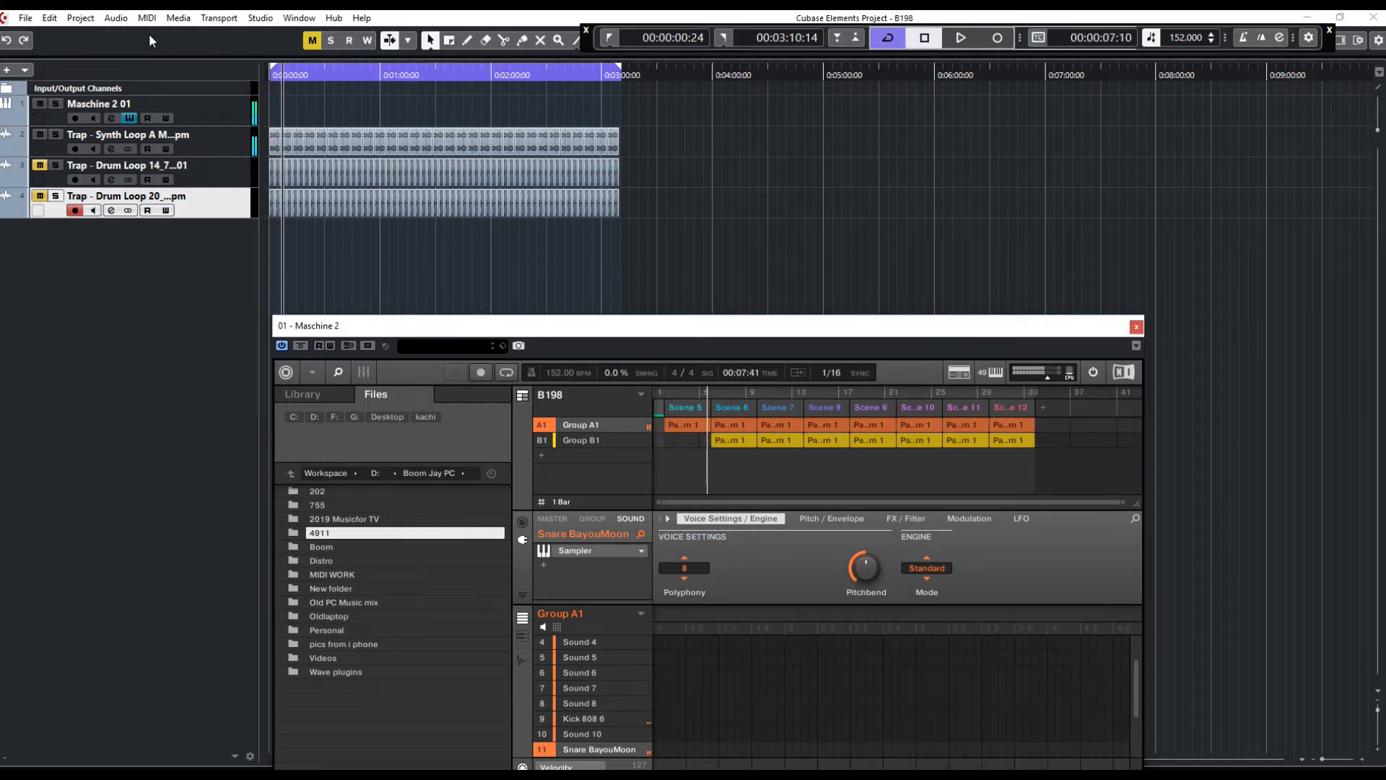
left_click(52, 21)
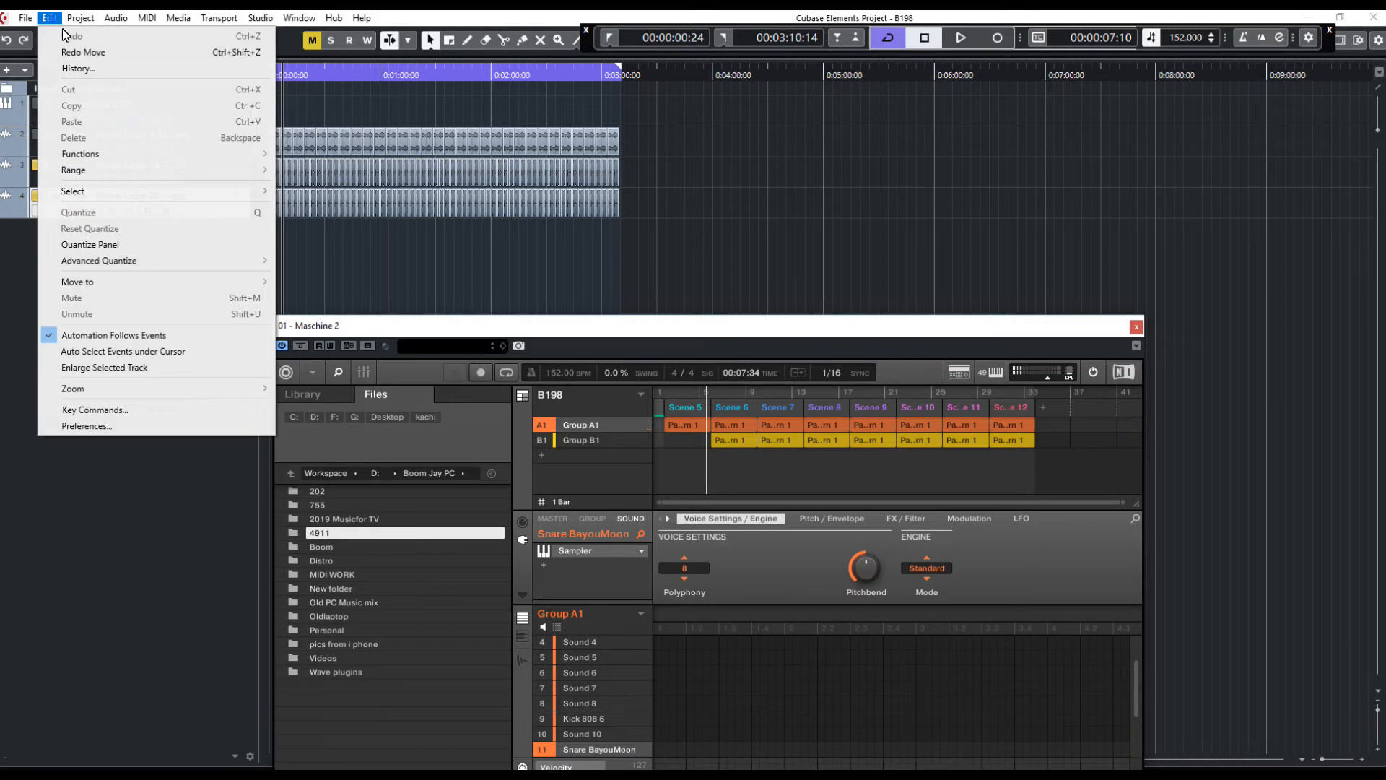
left_click(689, 330)
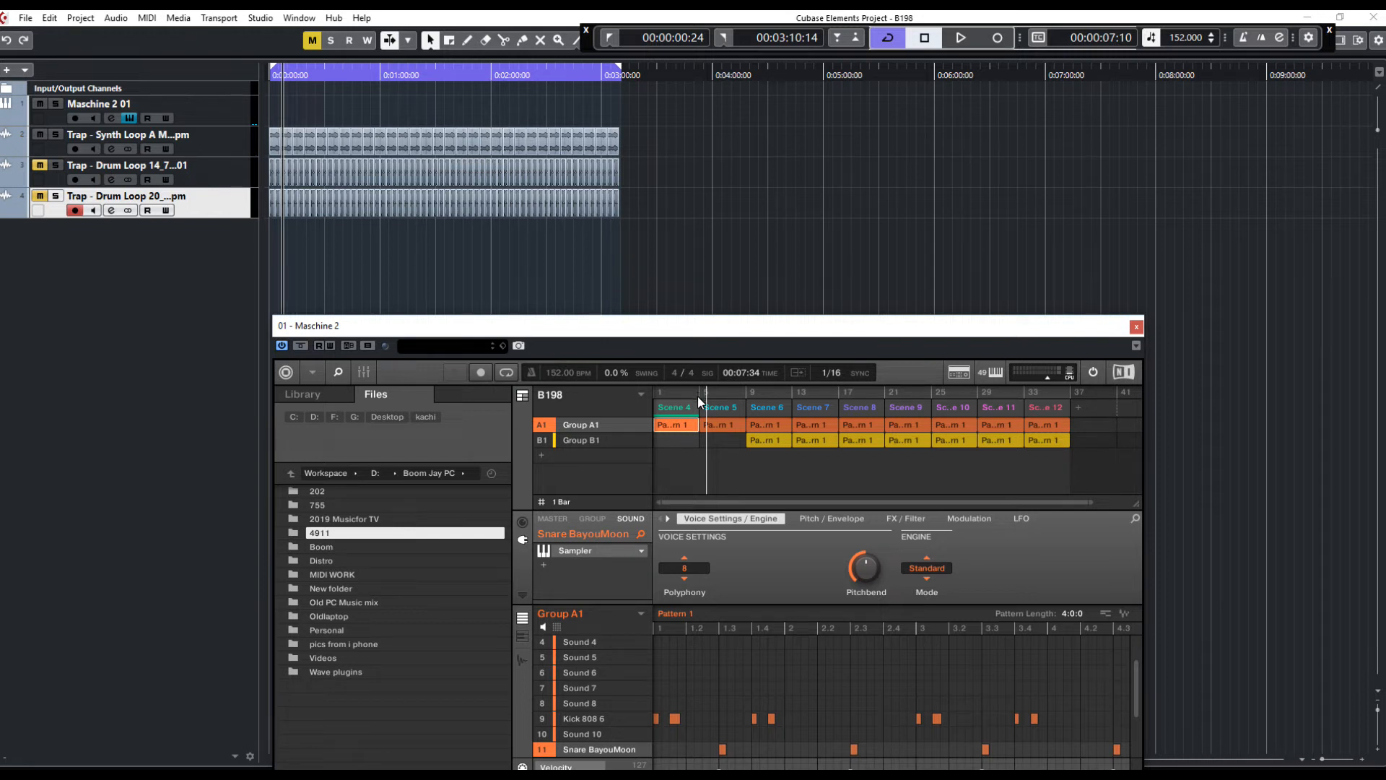
left_click_drag(697, 326, 695, 212)
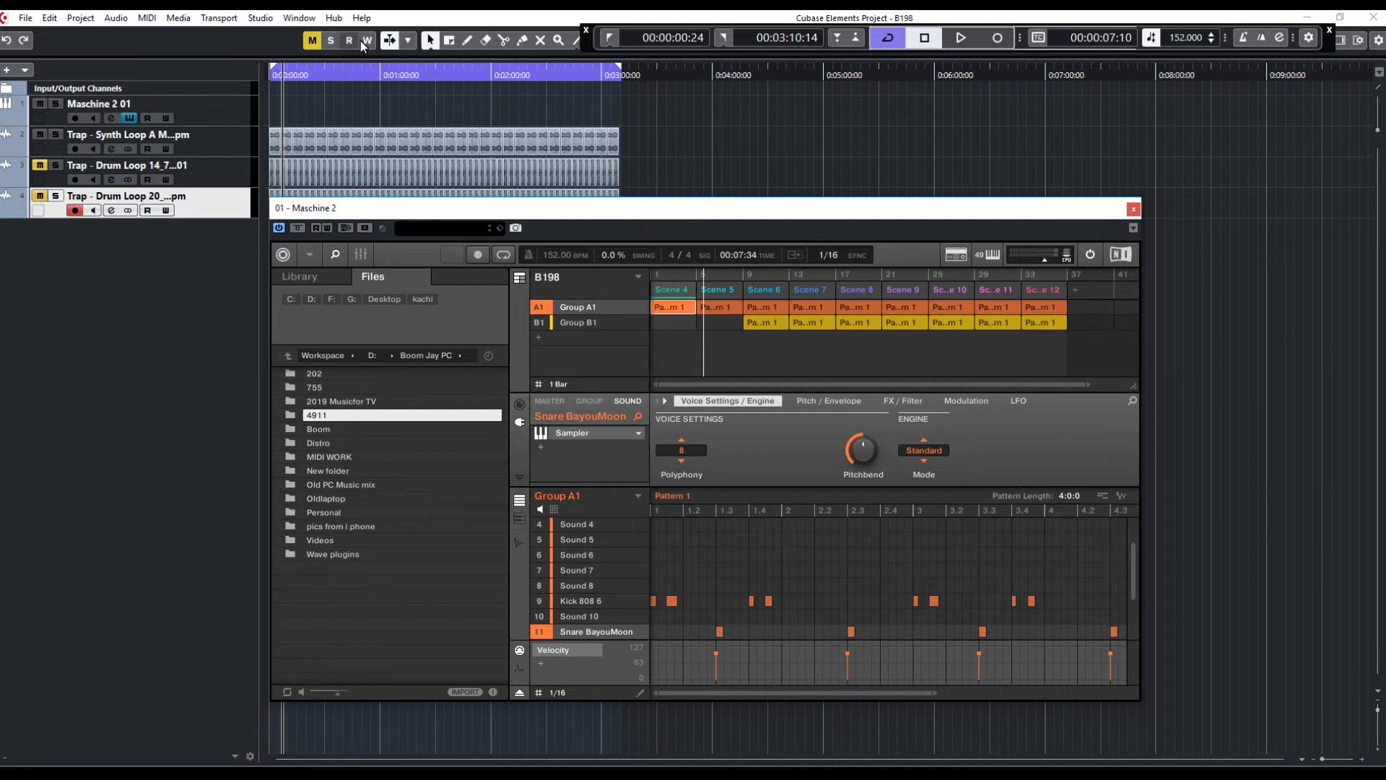
left_click(609, 40)
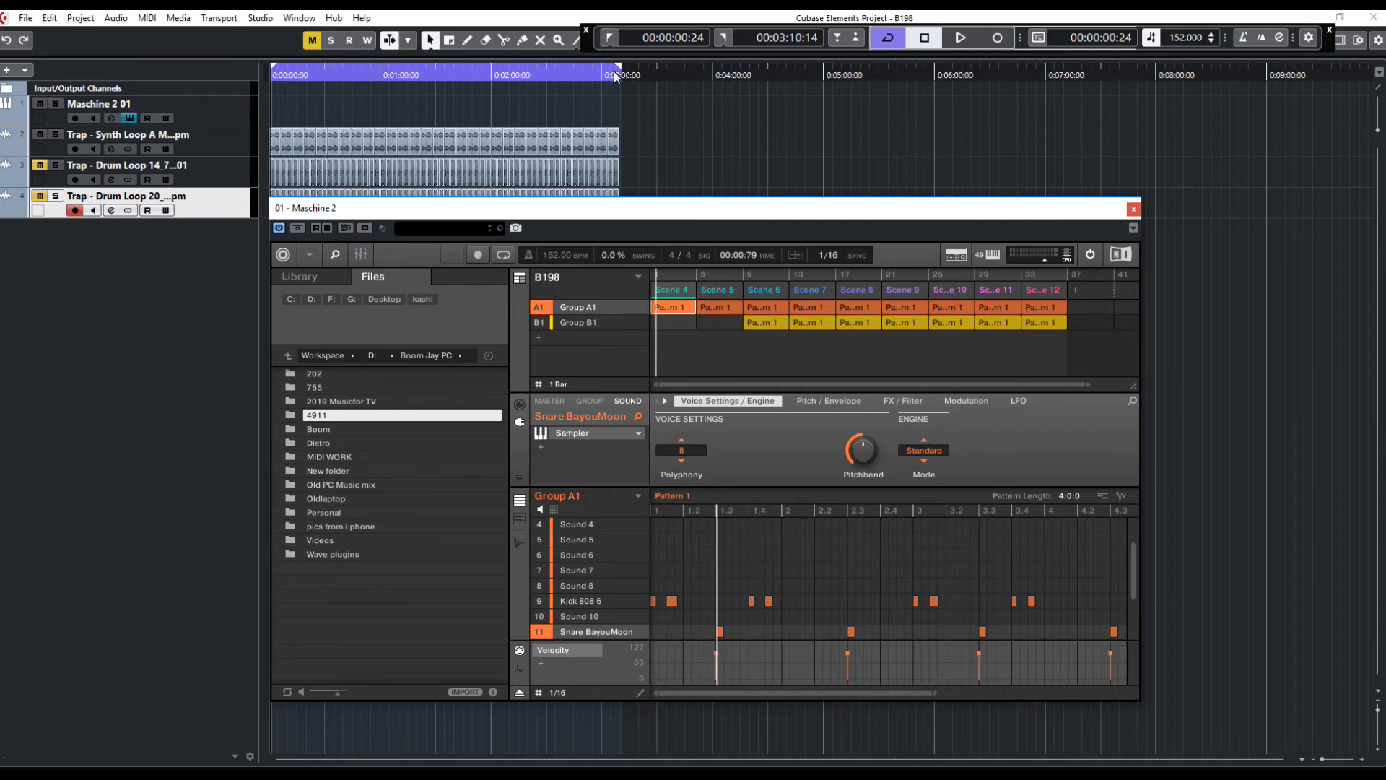
left_click_drag(692, 386, 573, 396)
right_click(671, 311)
mouse_move(722, 378)
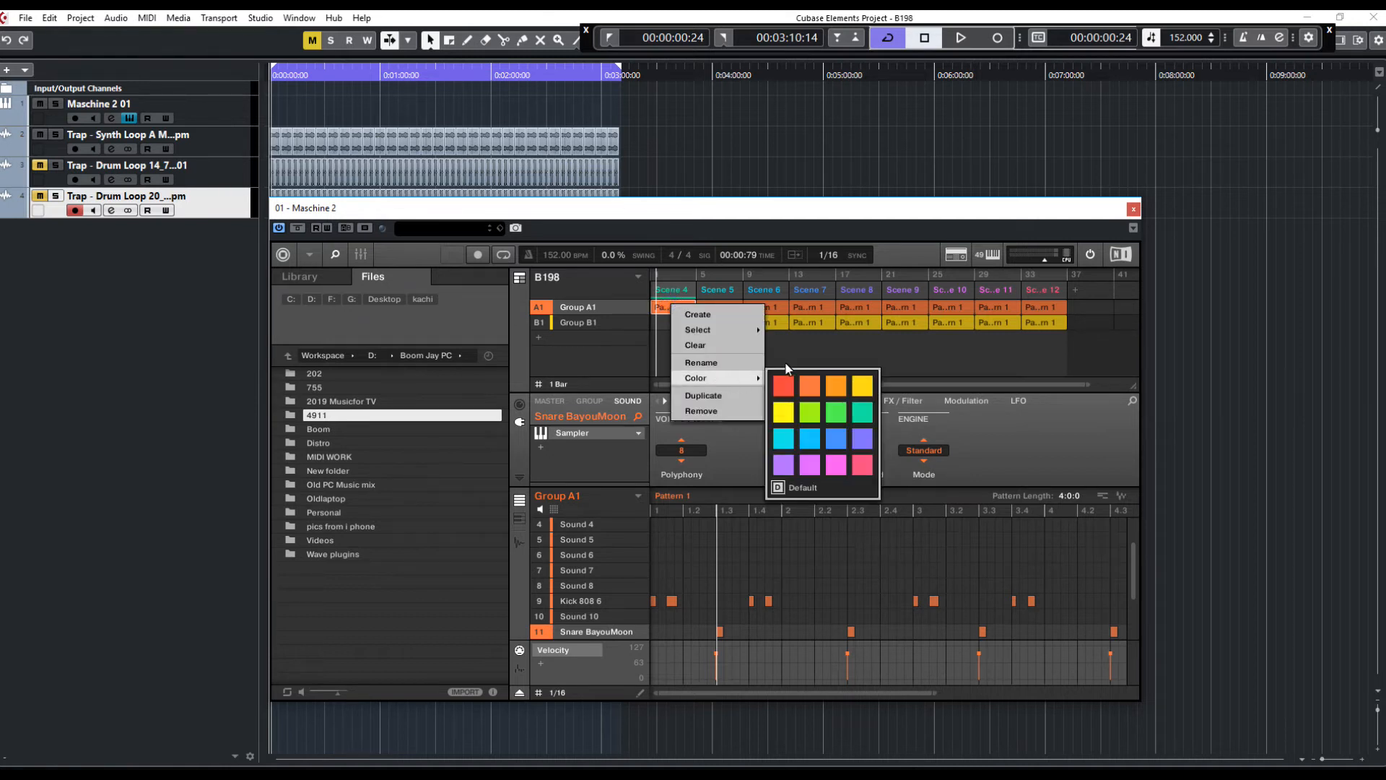
left_click(931, 365)
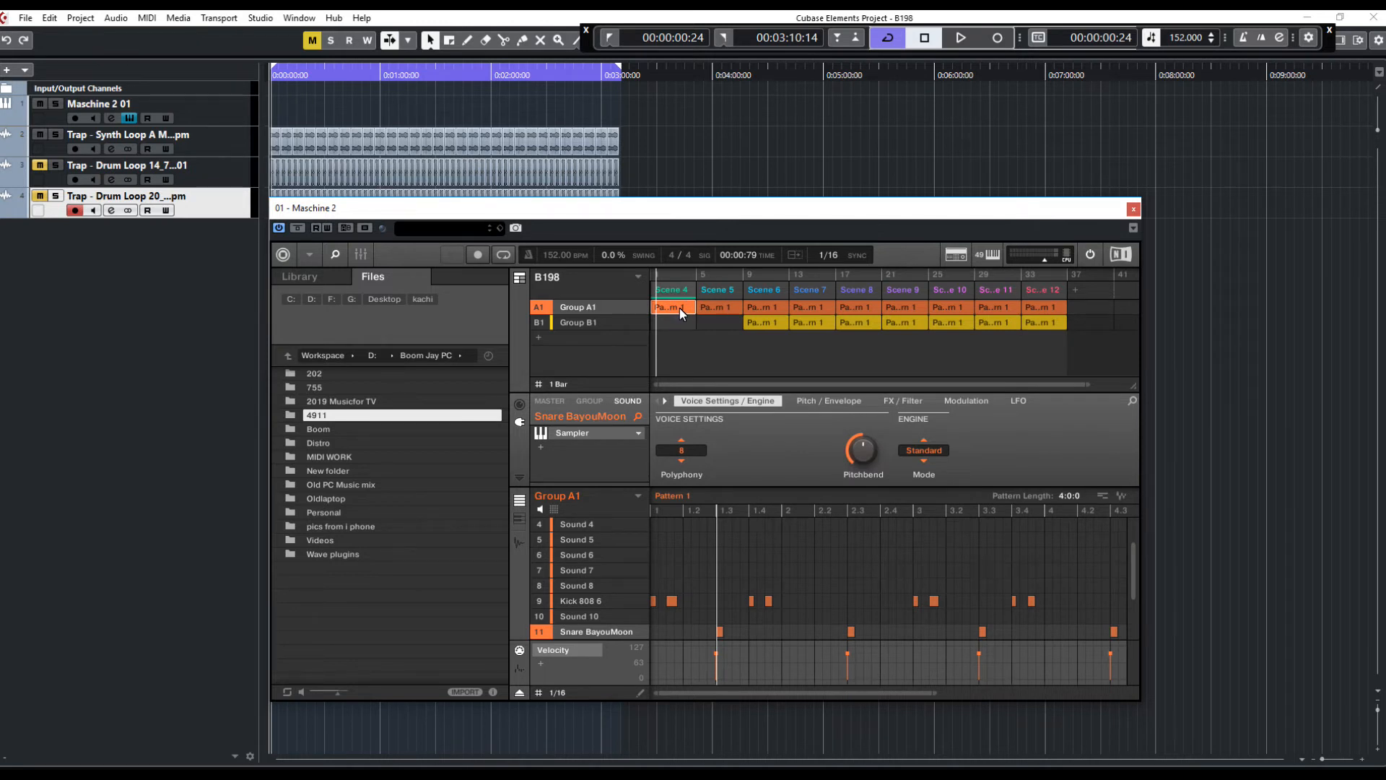
Try doubling Group A1's Scene 4 pattern, then undo the change
left_click(764, 327)
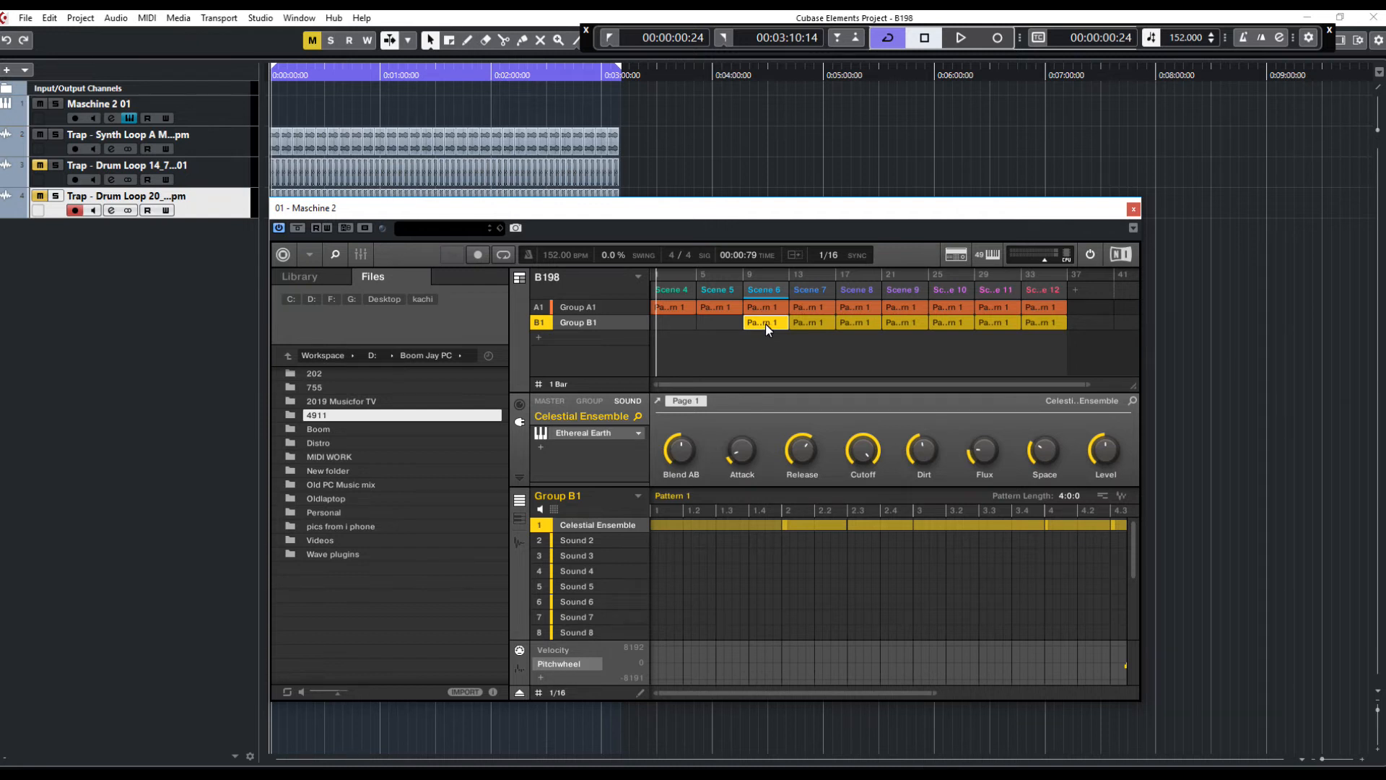
left_click(677, 309)
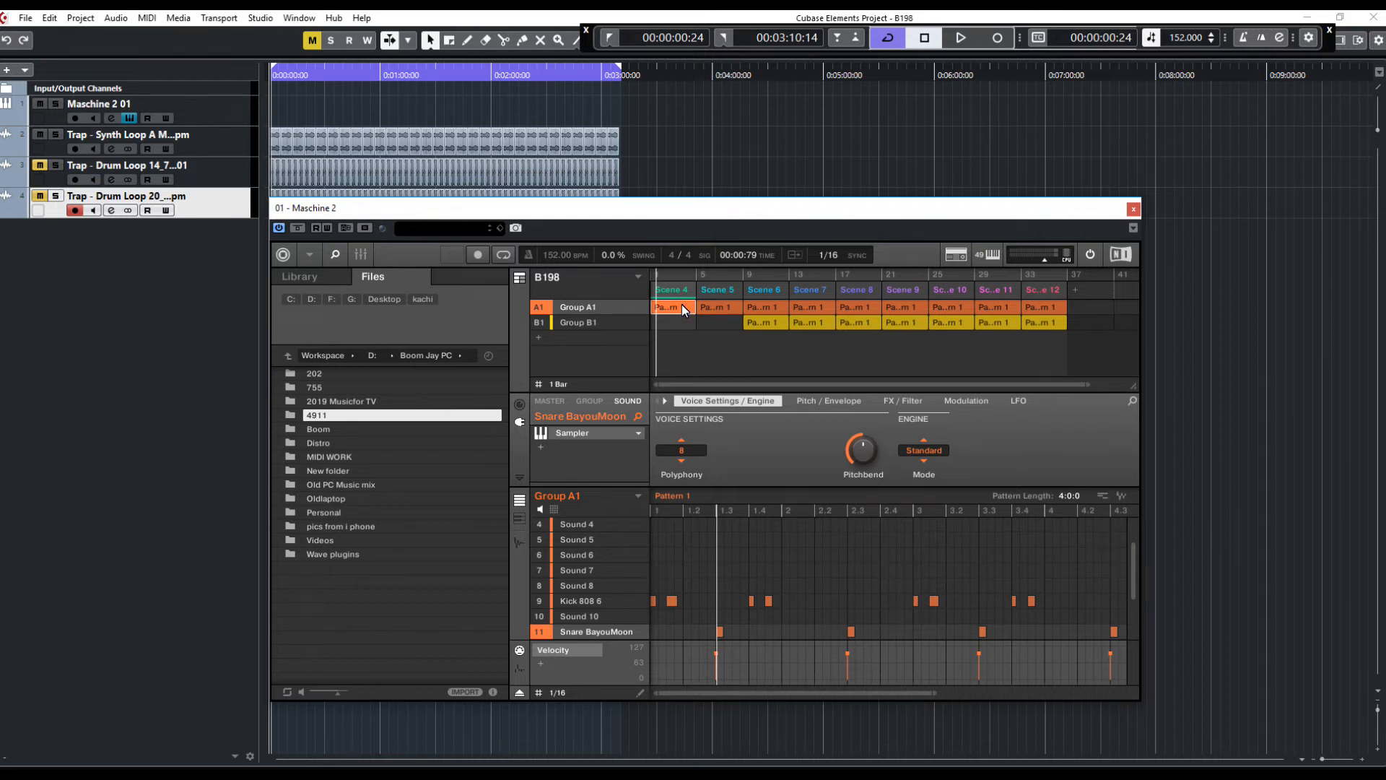
key("ctrl+d")
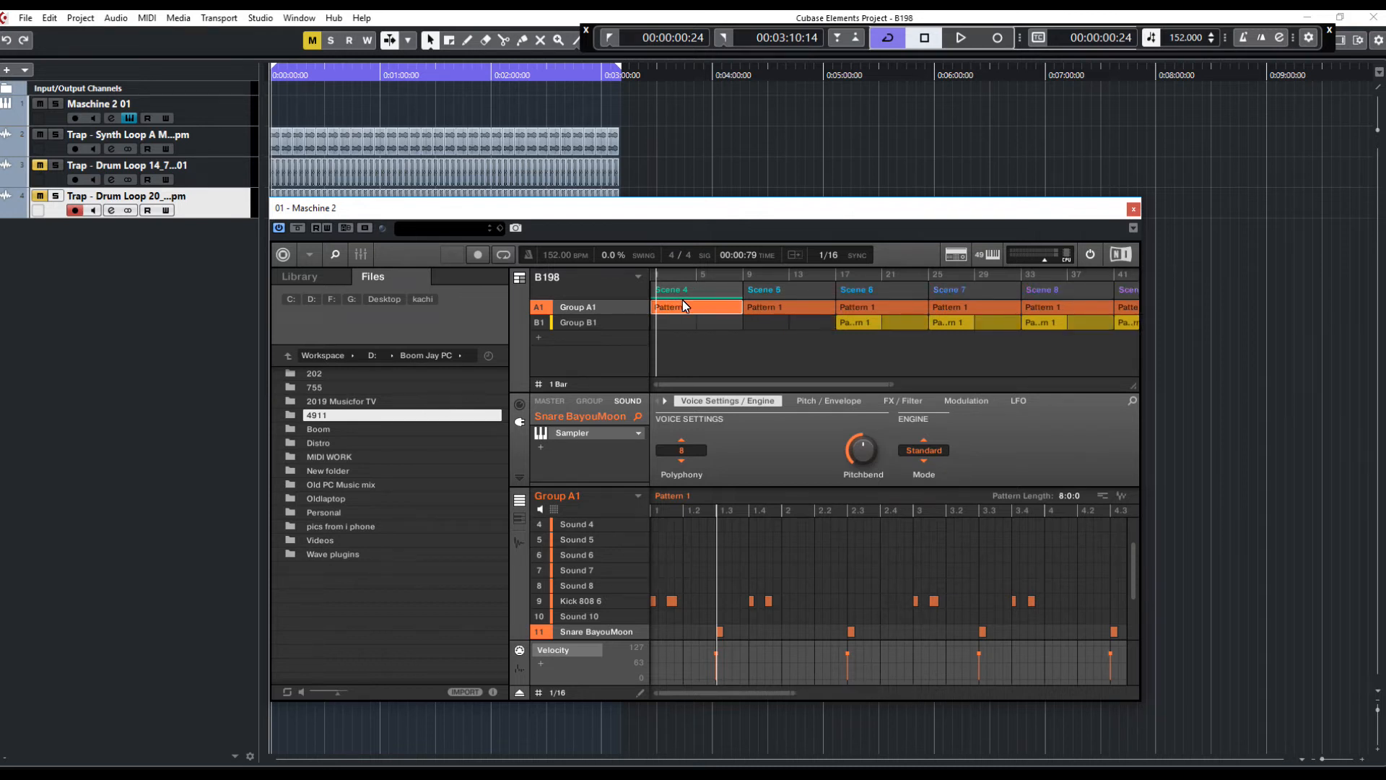
key("ctrl+z")
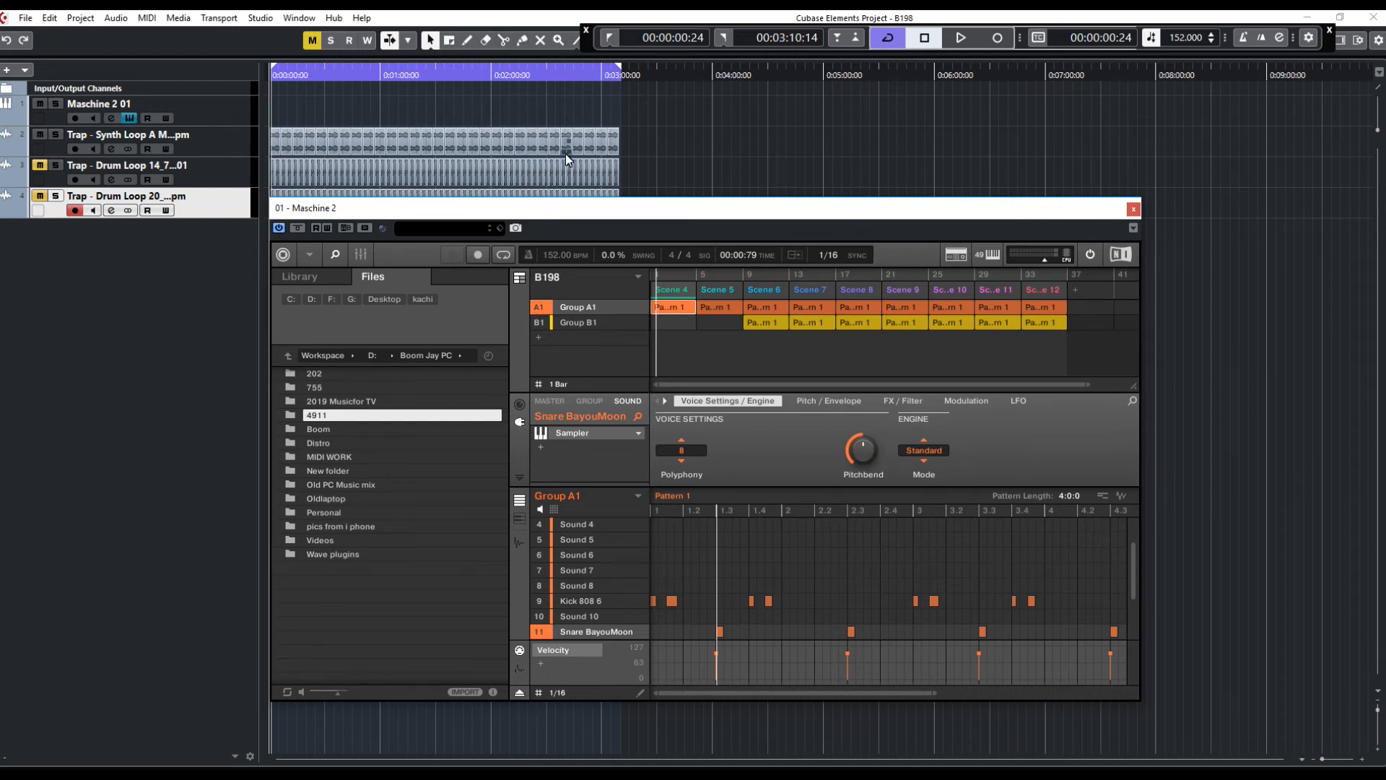
Remove Group A1's pattern from Scene 4 during playback and return to the start
key("space")
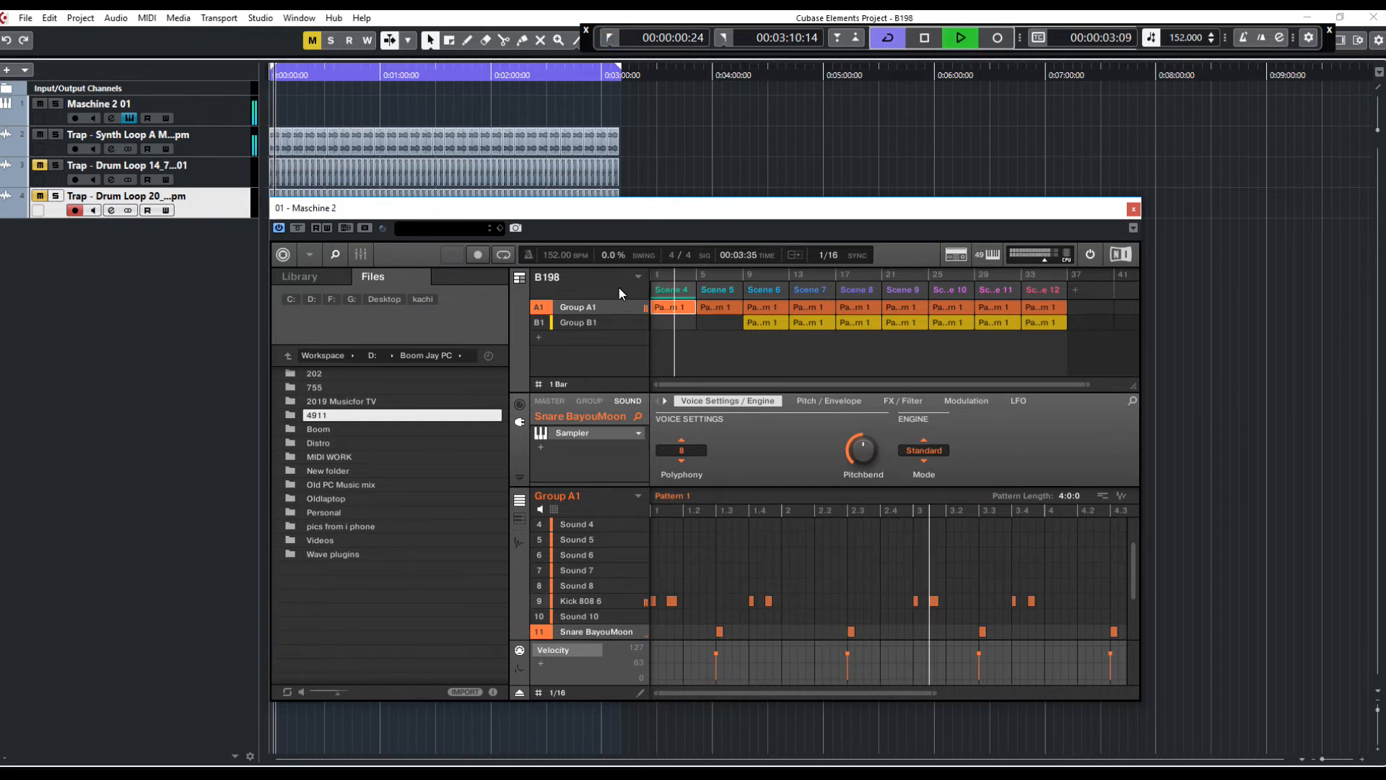
right_click(668, 309)
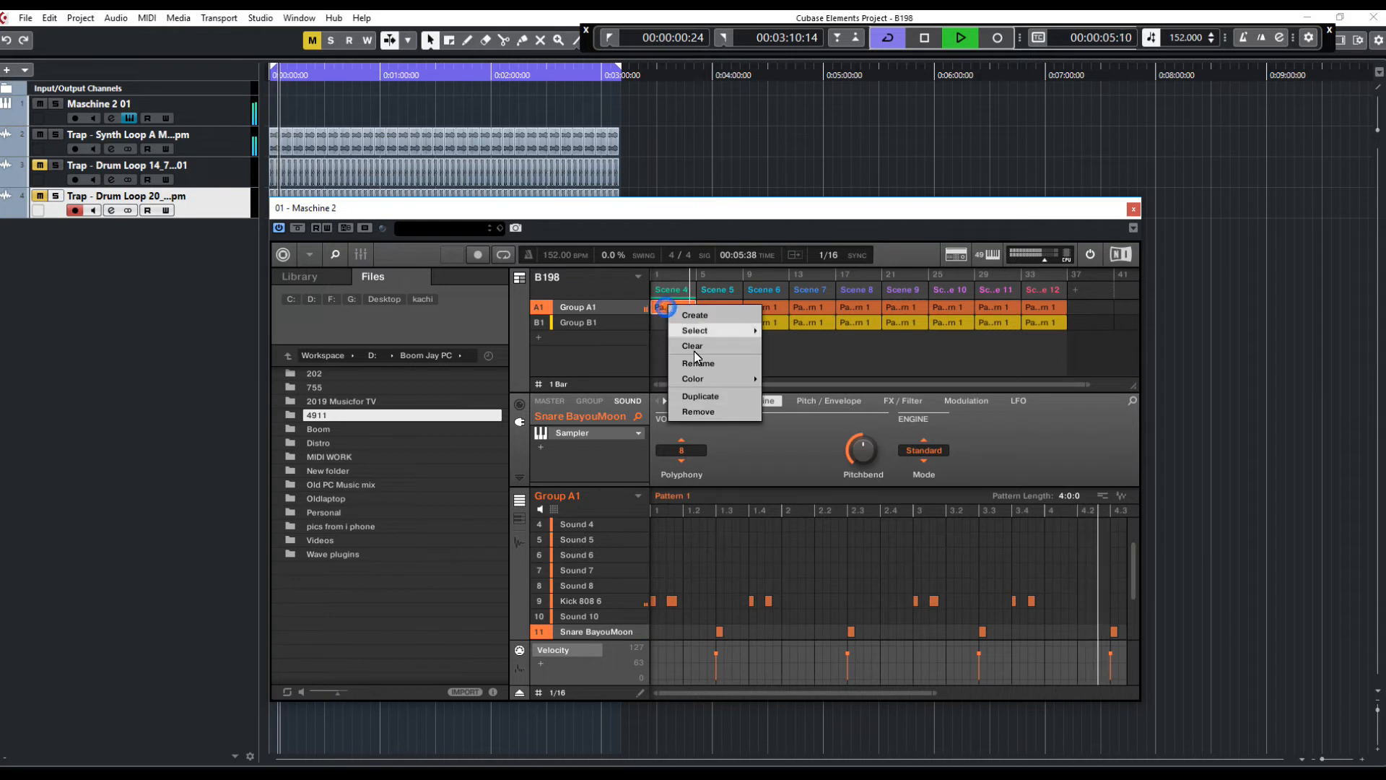
left_click(722, 411)
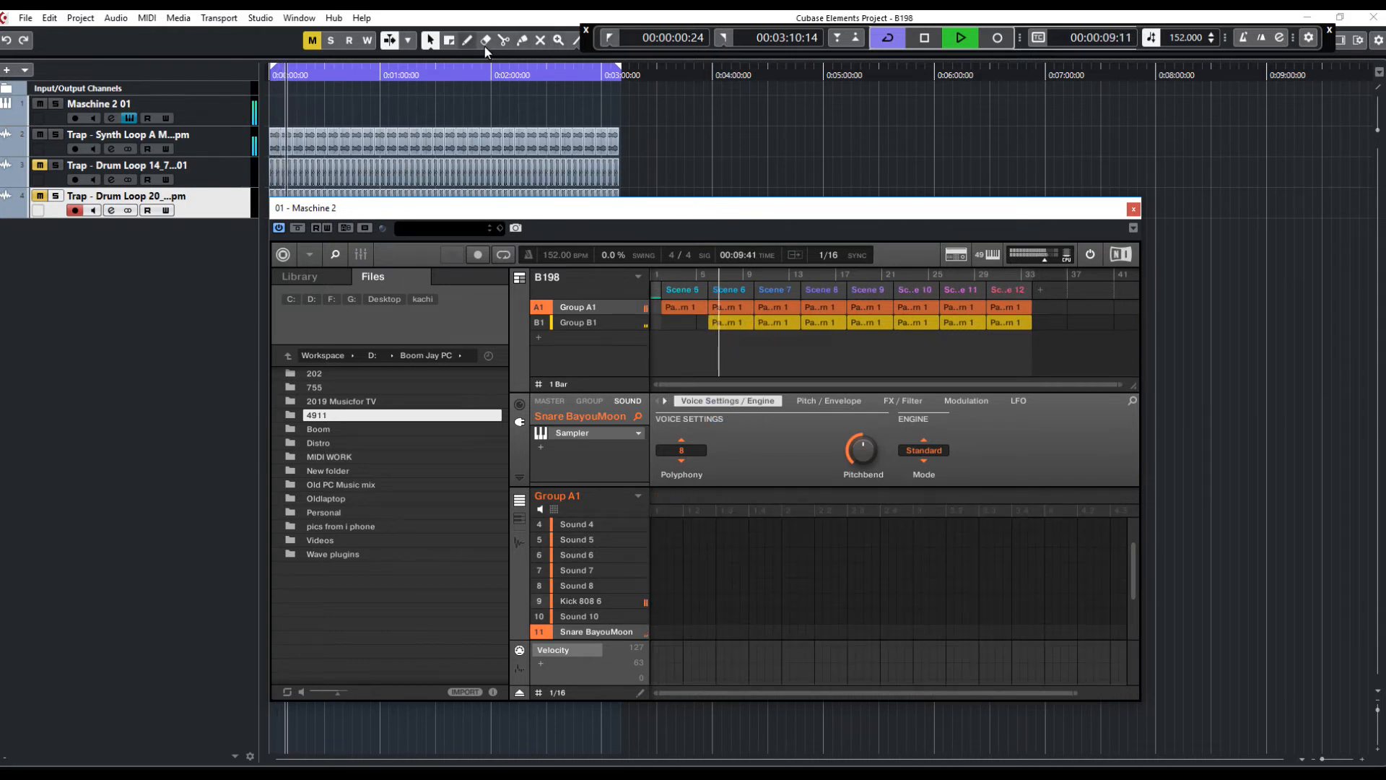
left_click(610, 39)
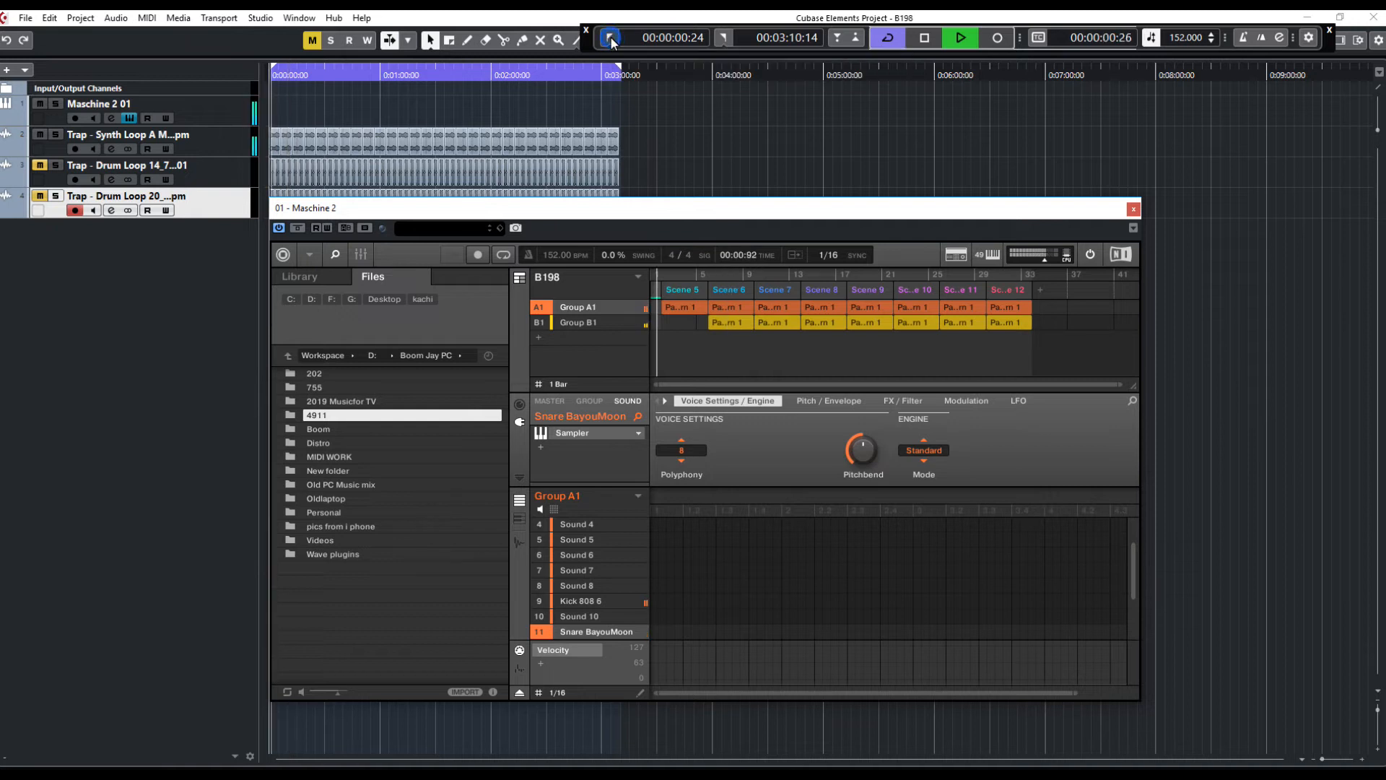
Remove Group B1's pattern from Scene 6 and Group A1's pattern from Scene 5
right_click(718, 322)
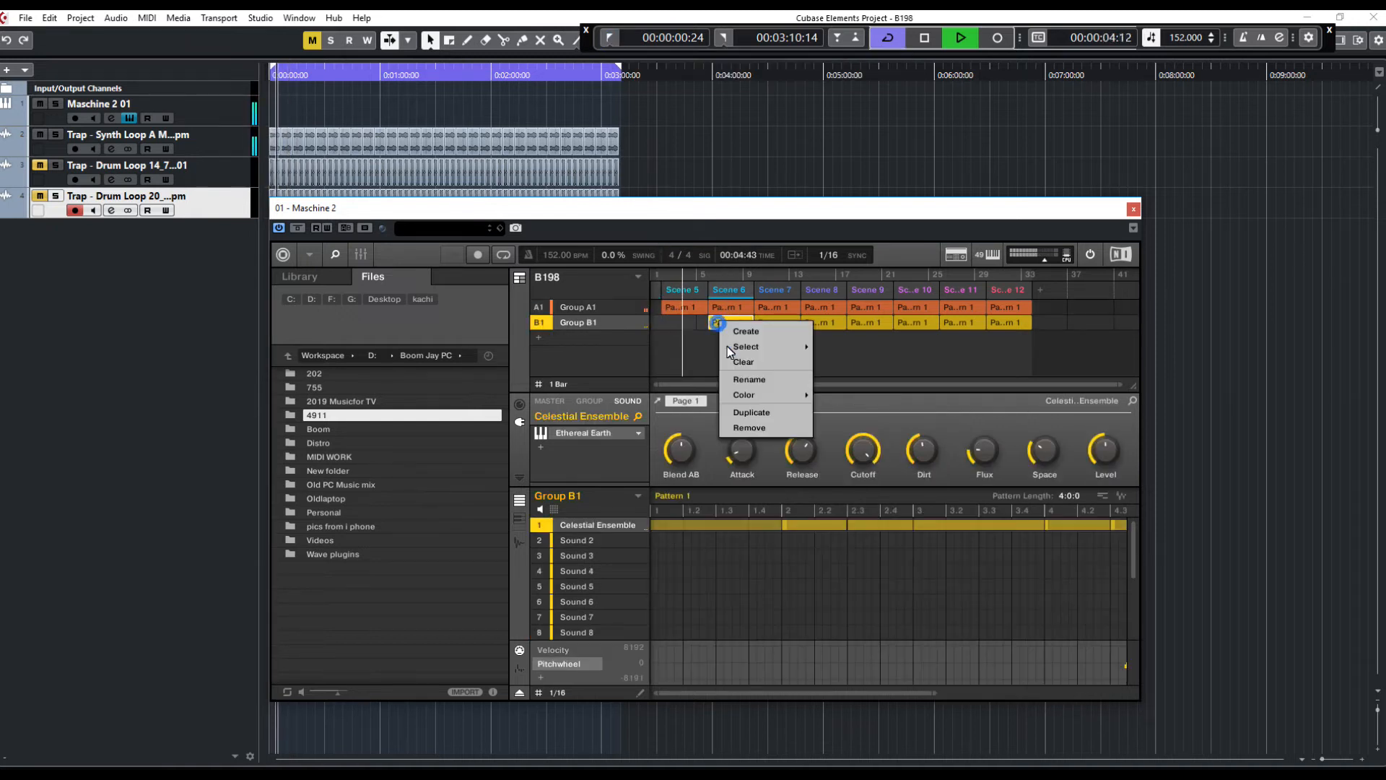
left_click(761, 429)
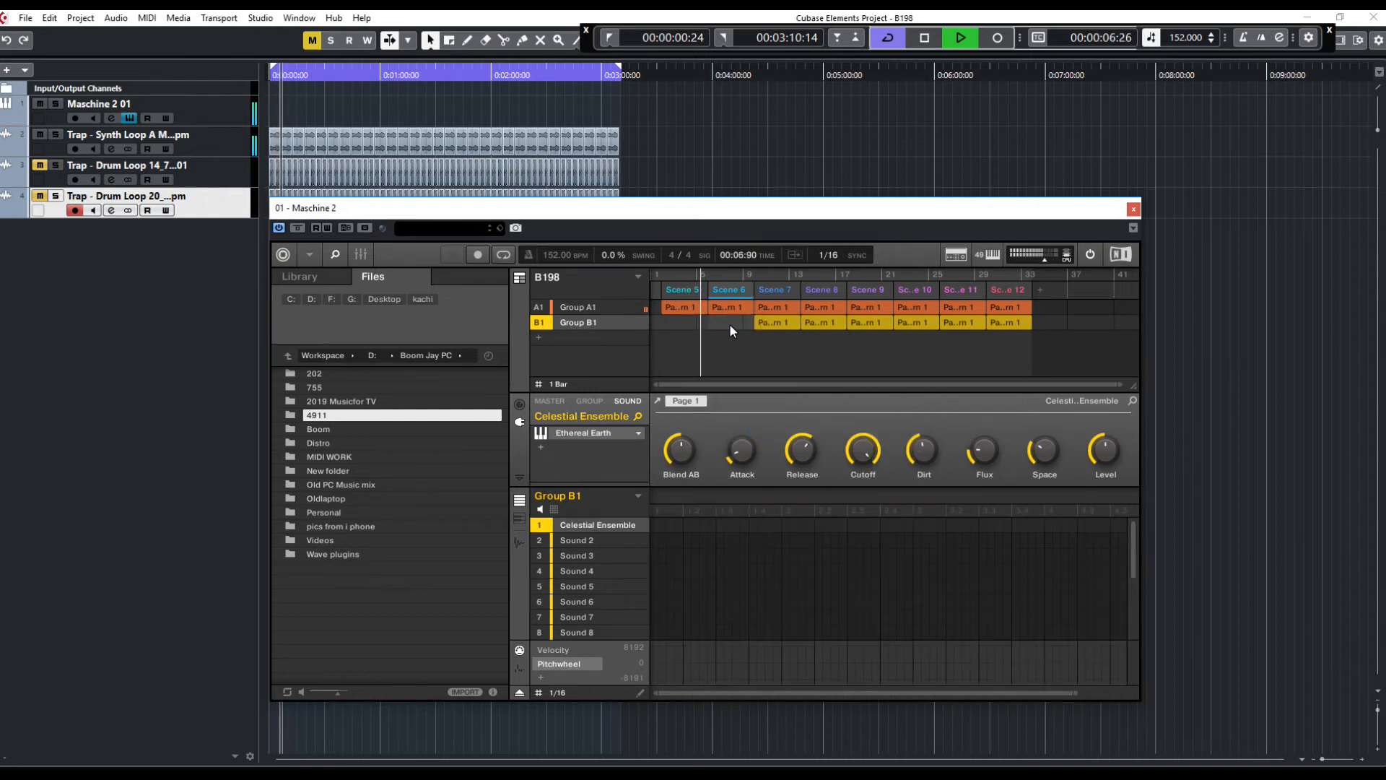
right_click(686, 316)
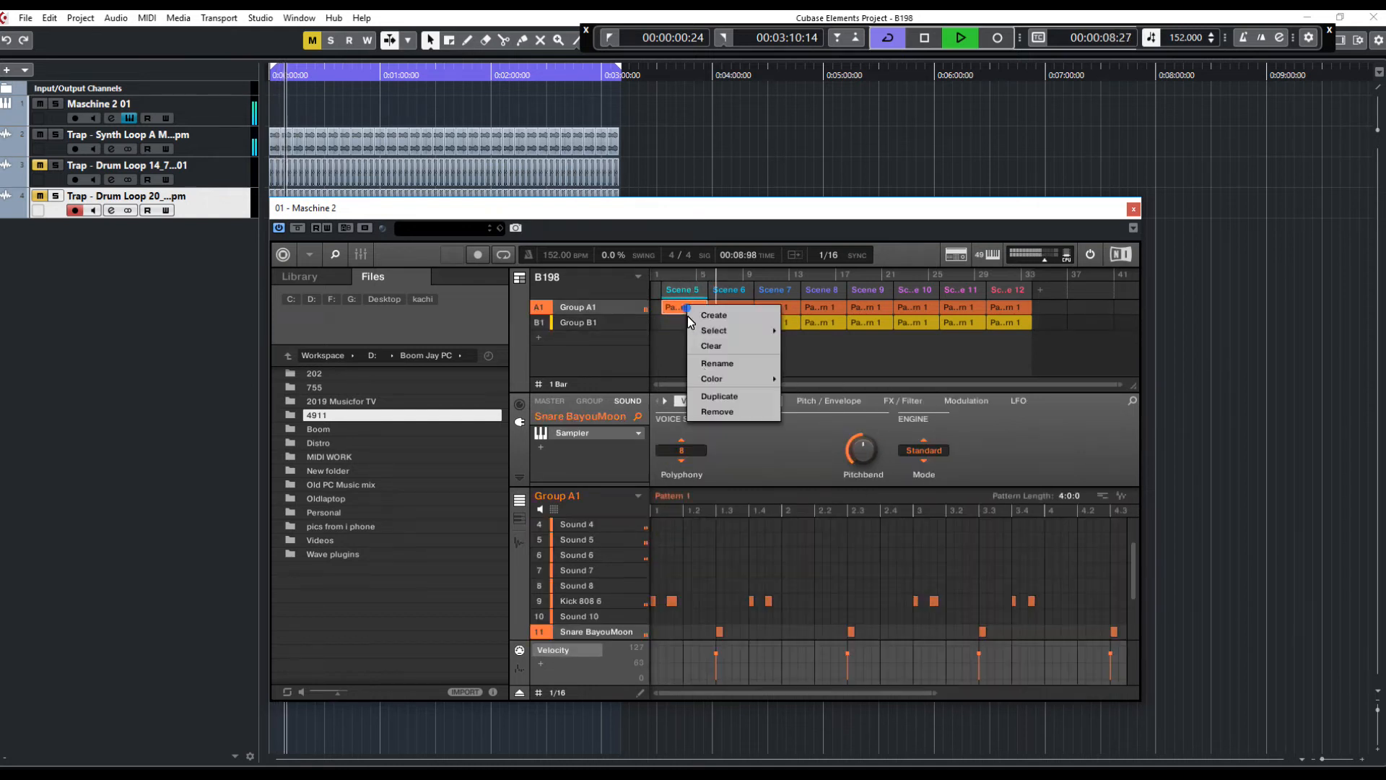
left_click(720, 415)
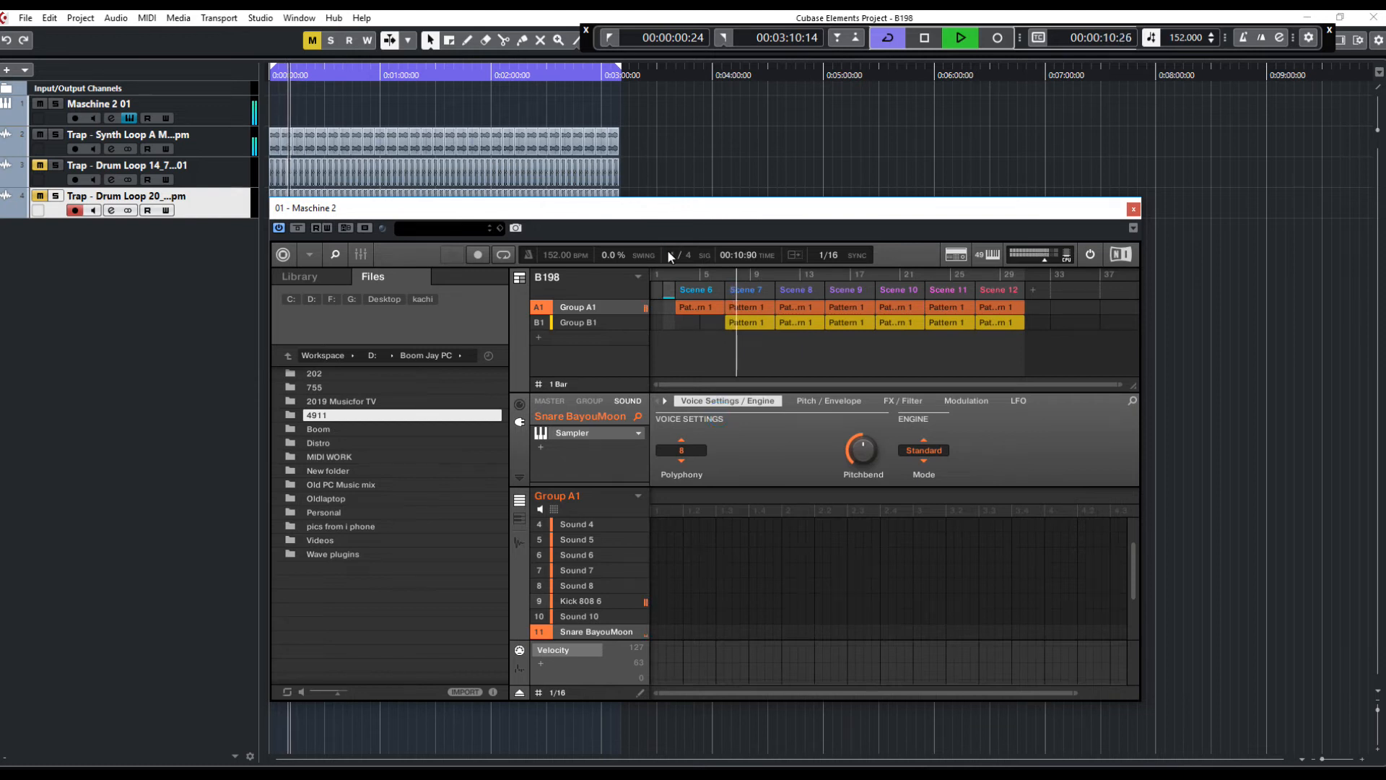
Restart playback from the start and remove Group B1's pattern from Scene 7
key("space")
left_click_drag(675, 286, 748, 292)
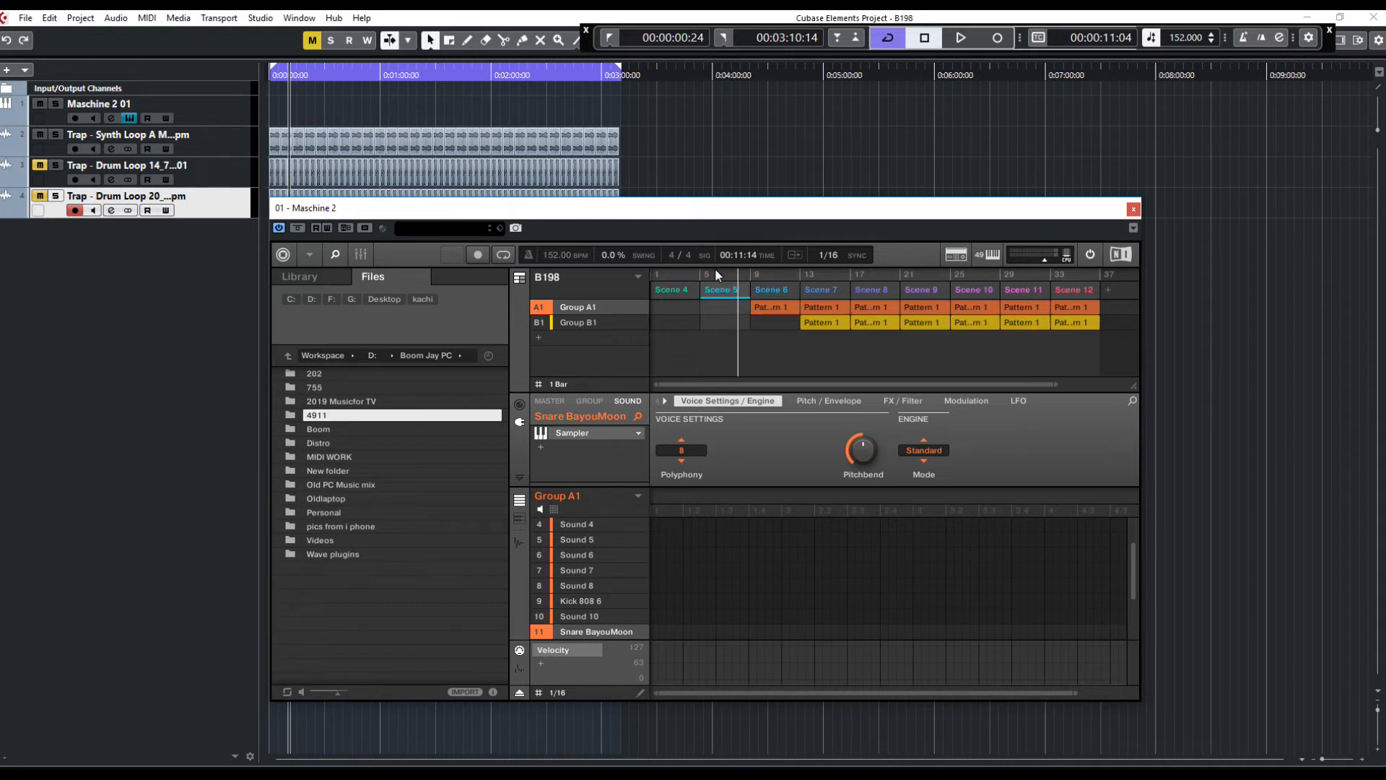
left_click(610, 39)
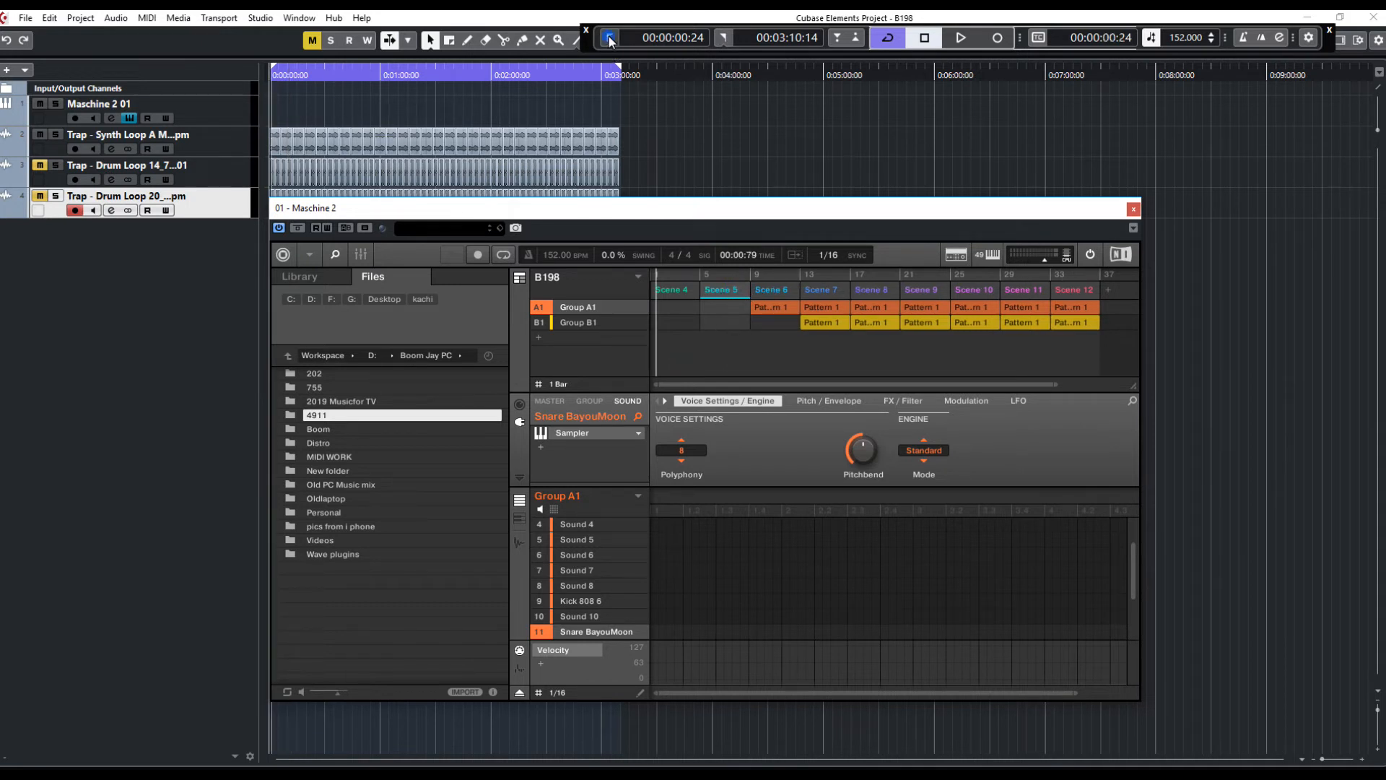
key("space")
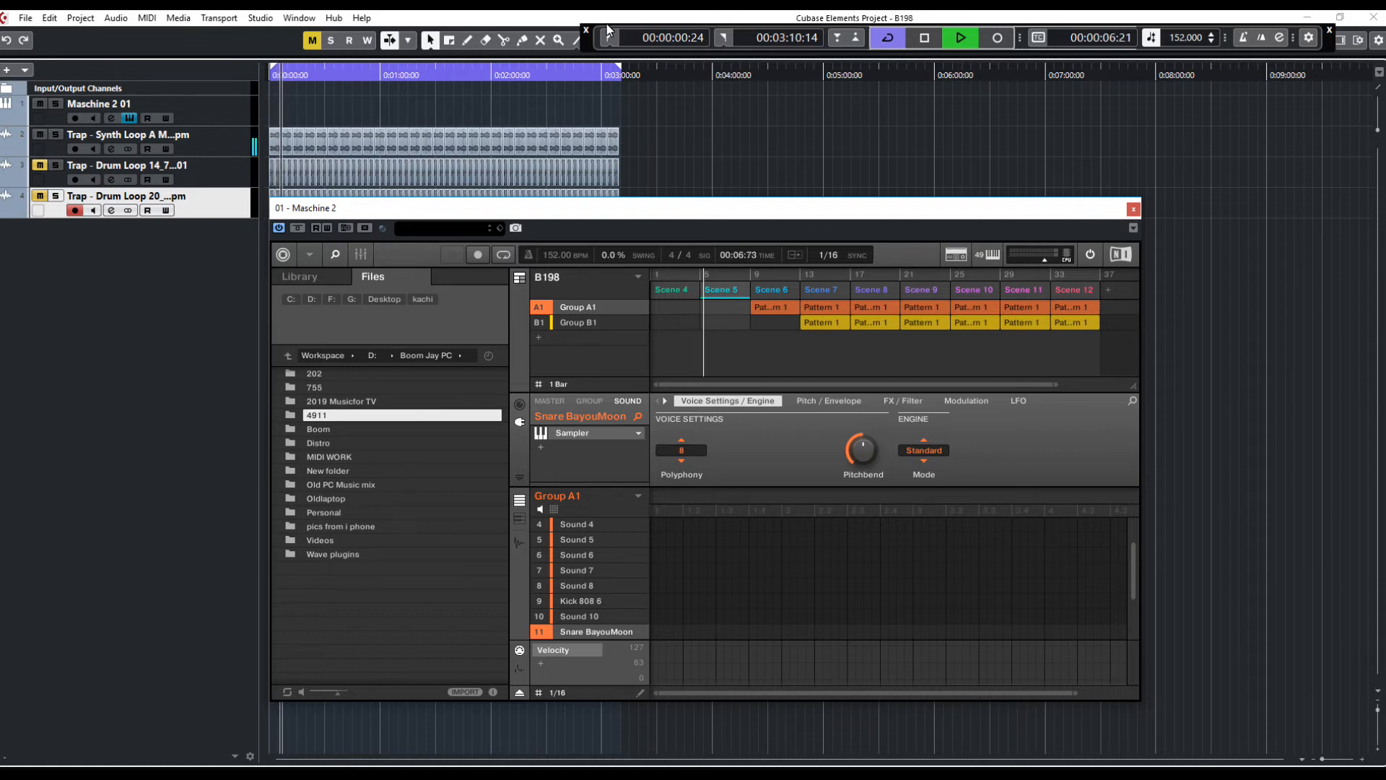
right_click(826, 322)
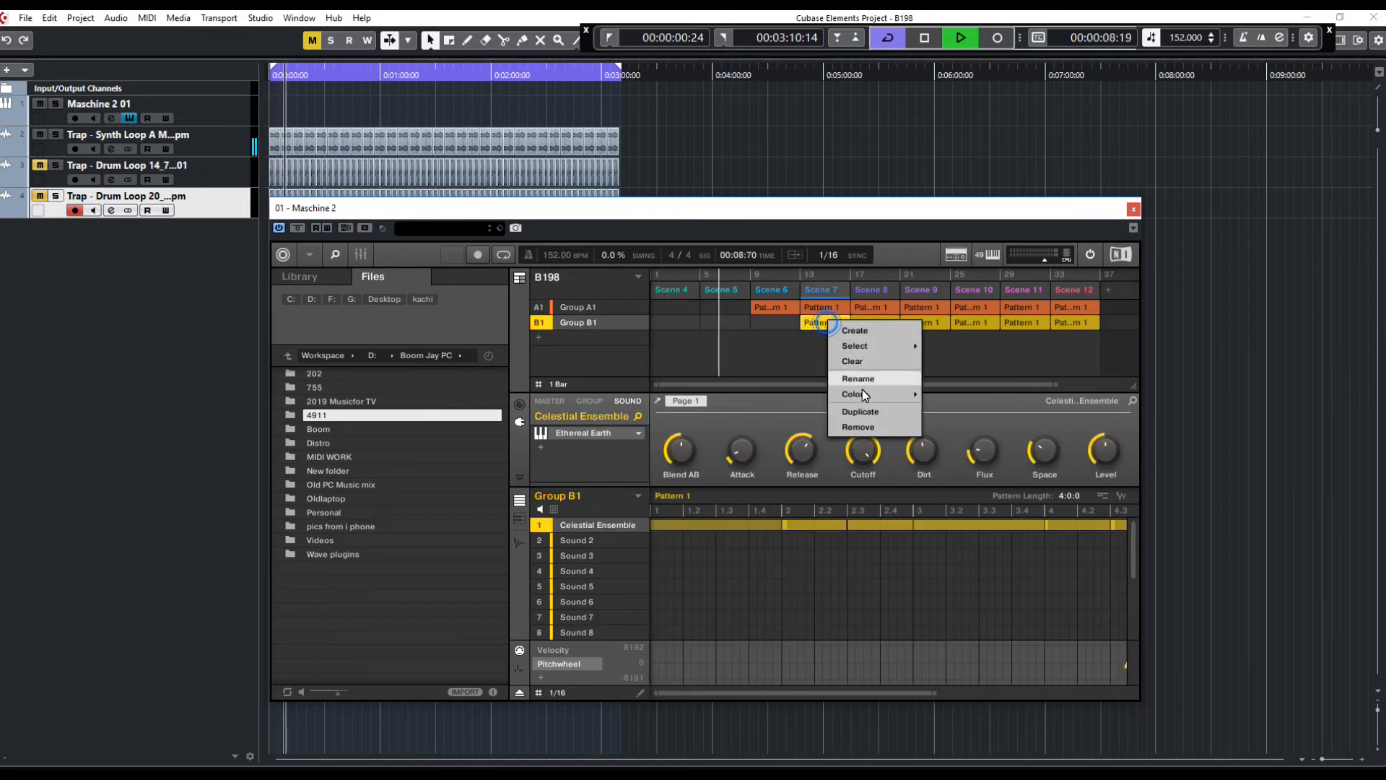
left_click(863, 404)
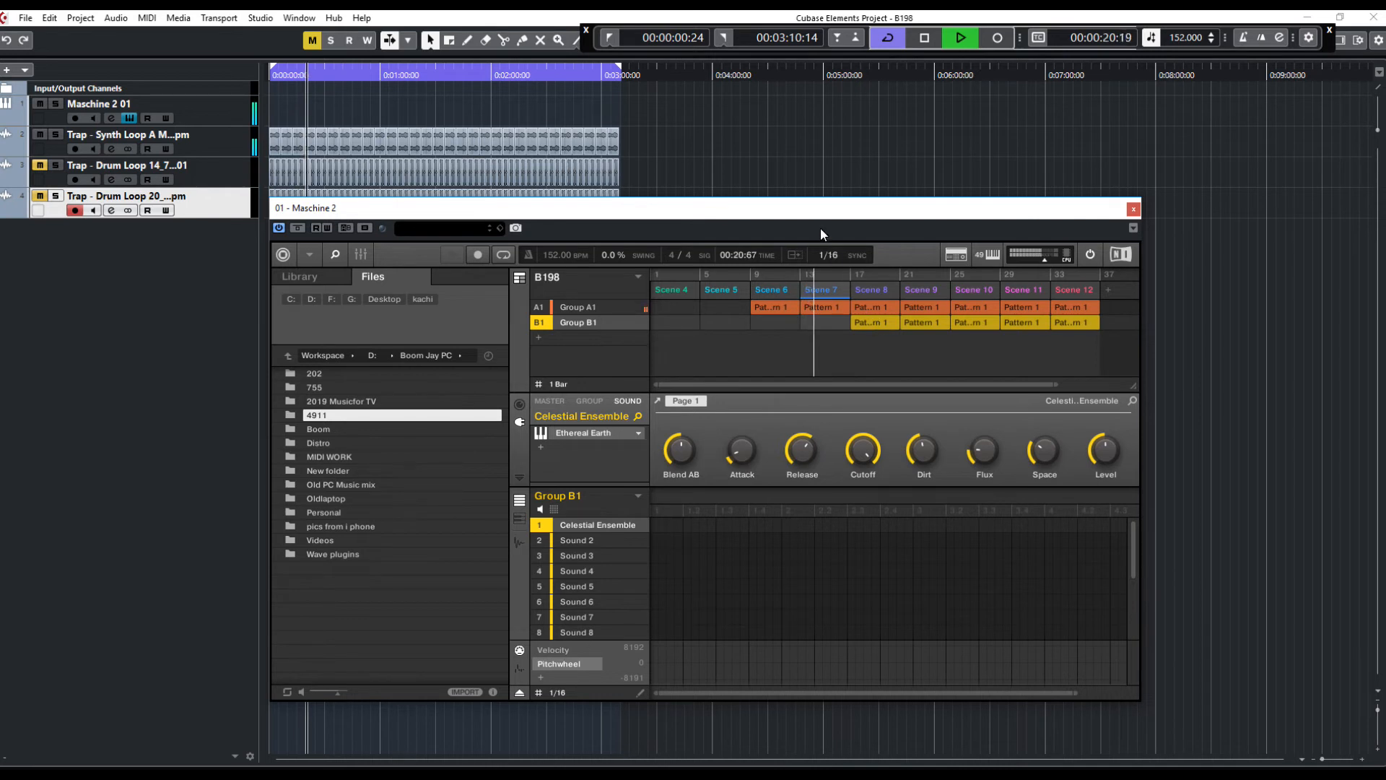
left_click_drag(814, 213, 803, 214)
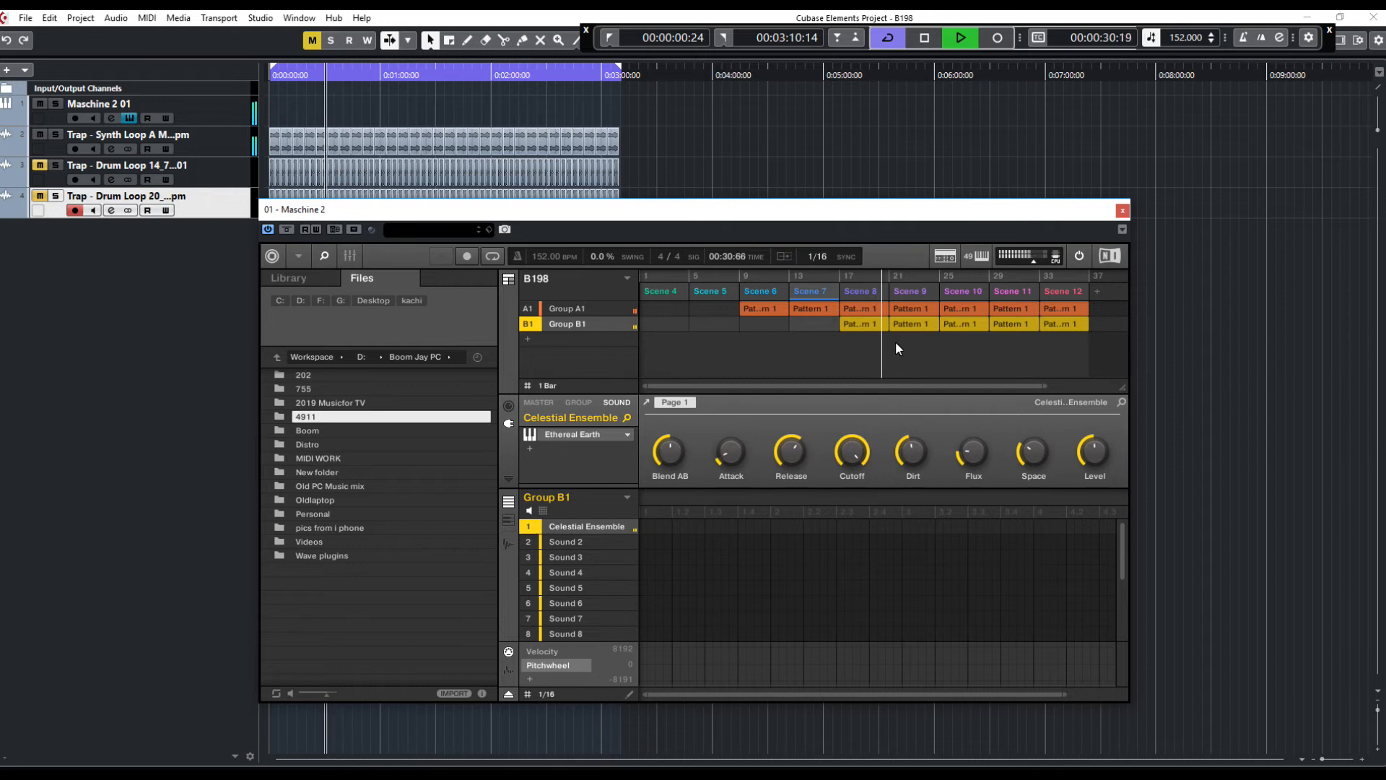
Remove Group B1's patterns from Scenes 10 and 11
right_click(966, 325)
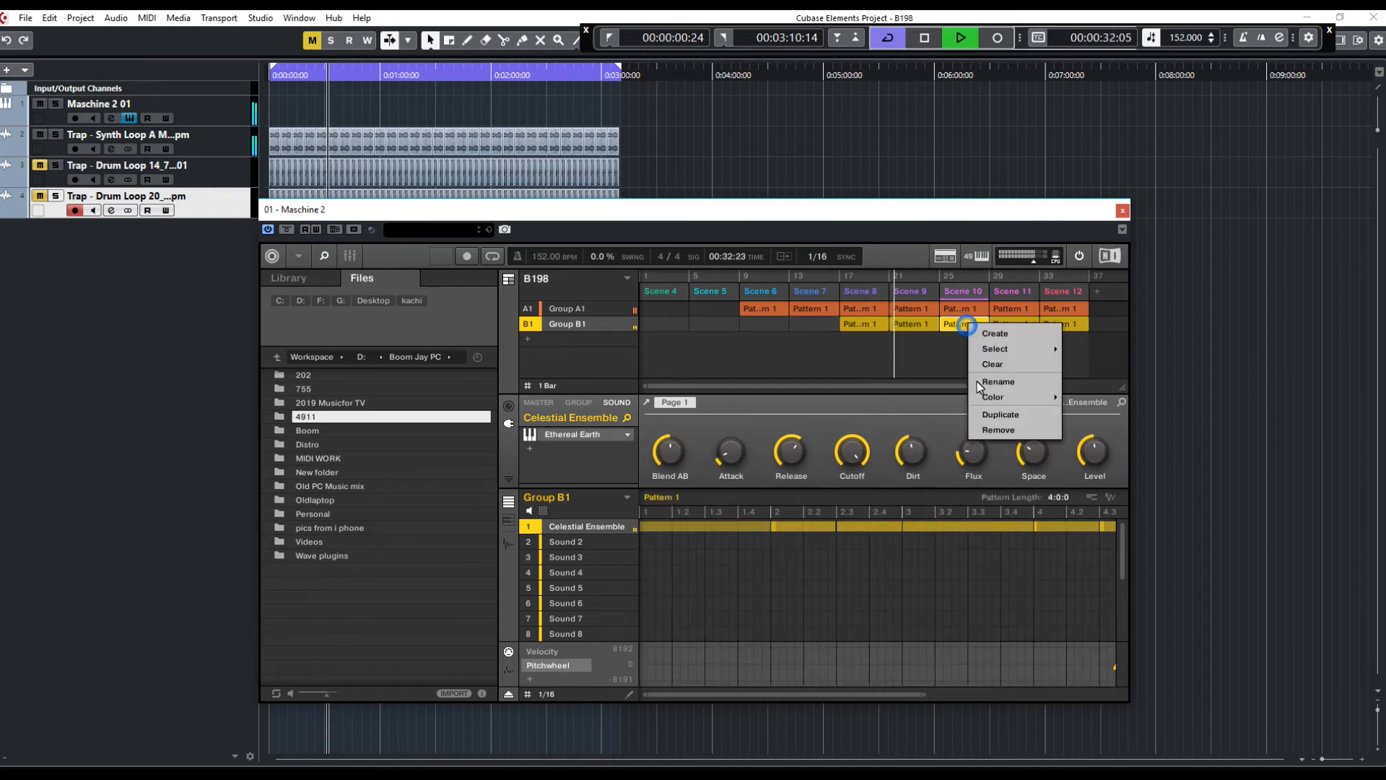
left_click(1007, 431)
right_click(1020, 325)
left_click(1050, 432)
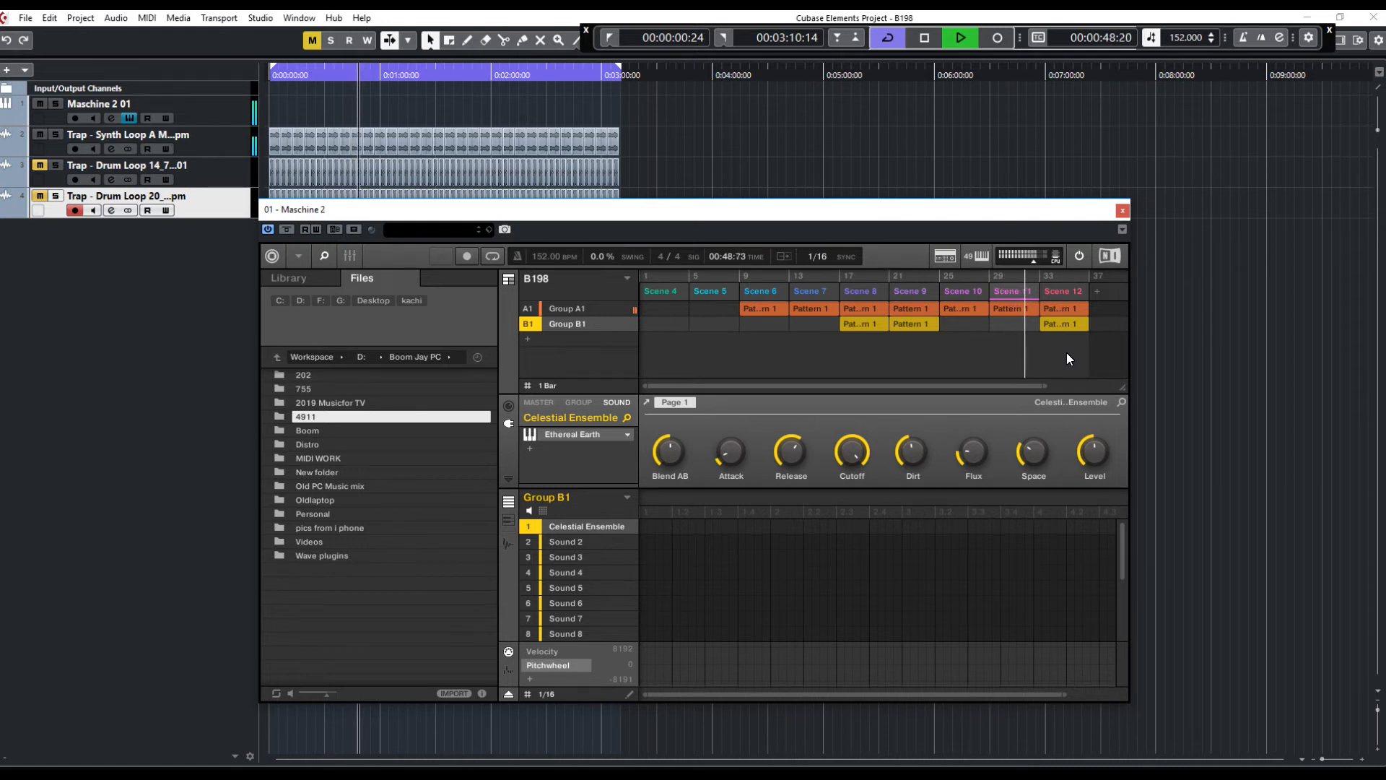
Stop playback and duplicate the final scene four times to extend the arrangement
key("space")
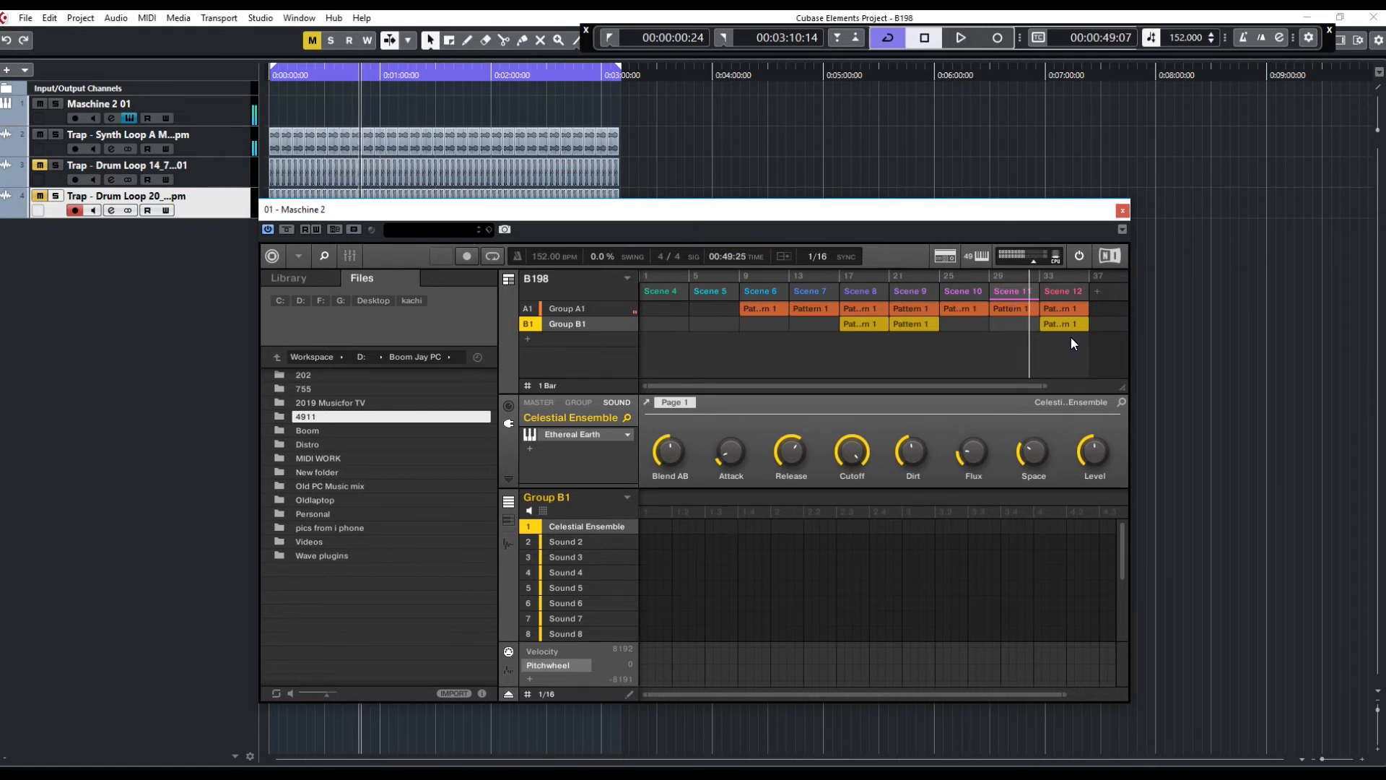
right_click(1058, 291)
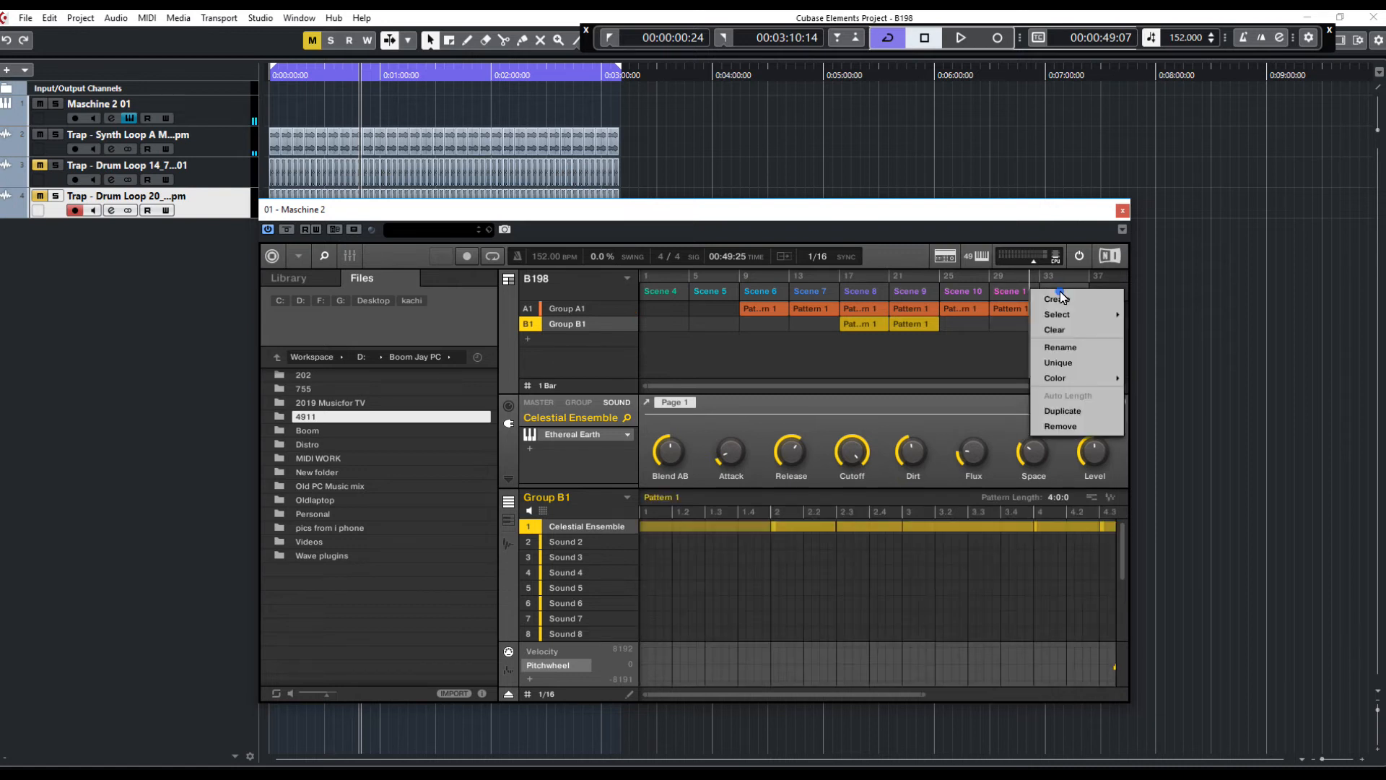
left_click(1059, 411)
left_click_drag(968, 385, 1066, 384)
right_click(987, 294)
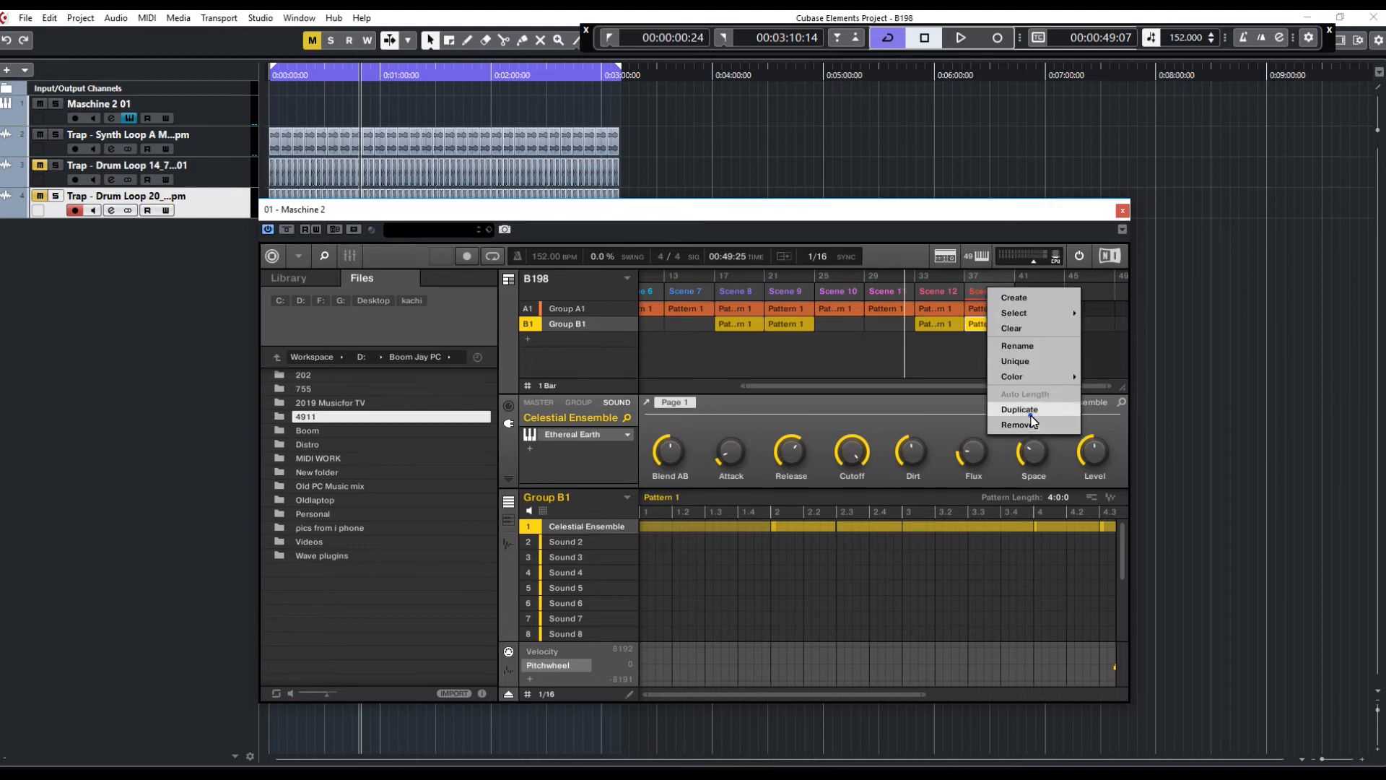
left_click(1018, 409)
right_click(1047, 291)
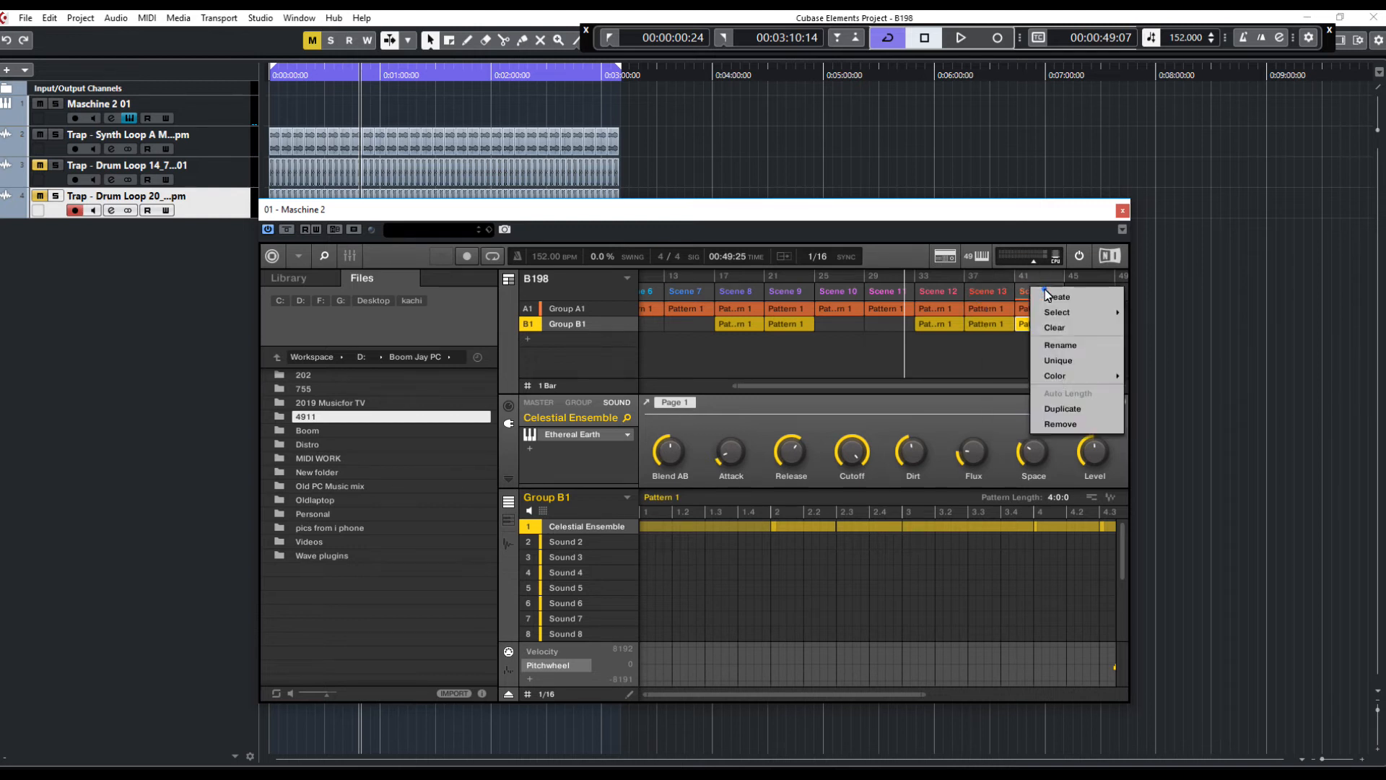
left_click(1060, 408)
right_click(1089, 292)
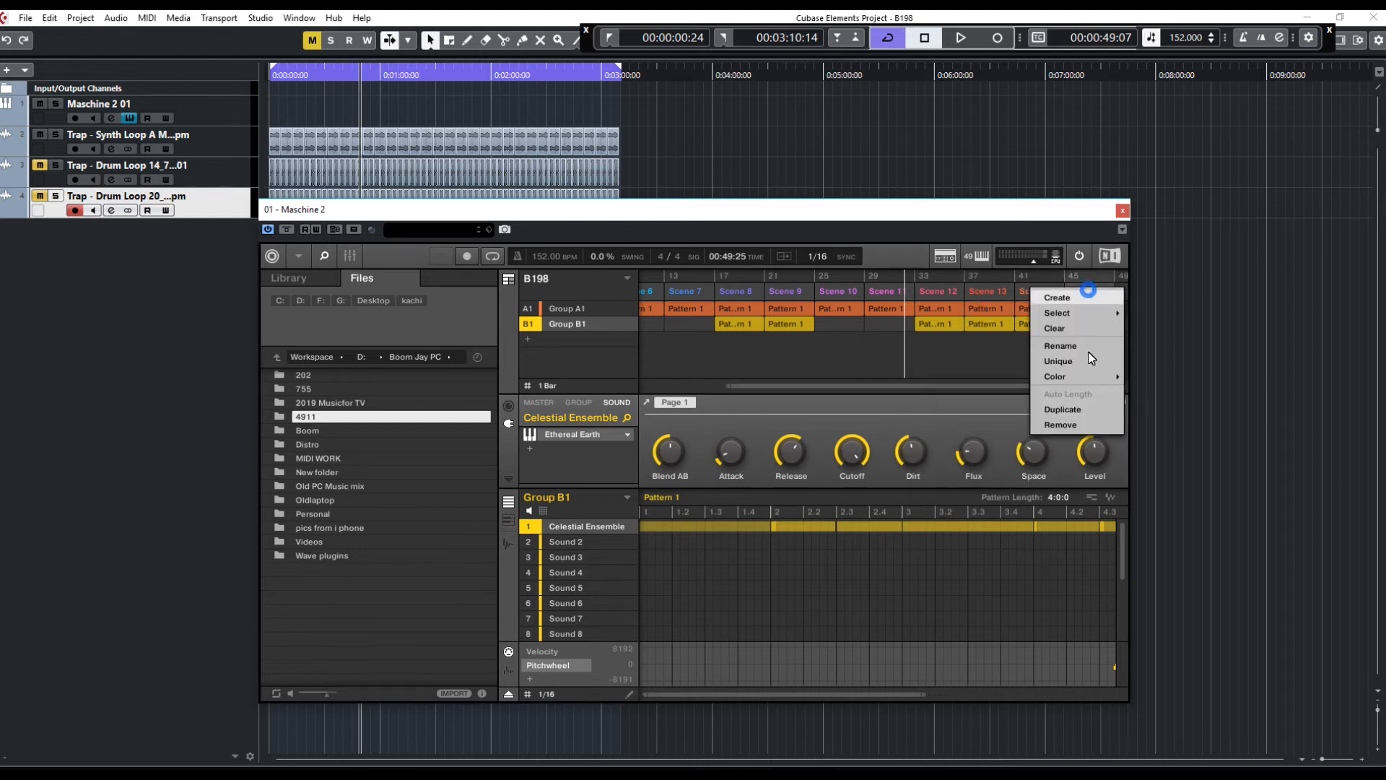
left_click(1076, 409)
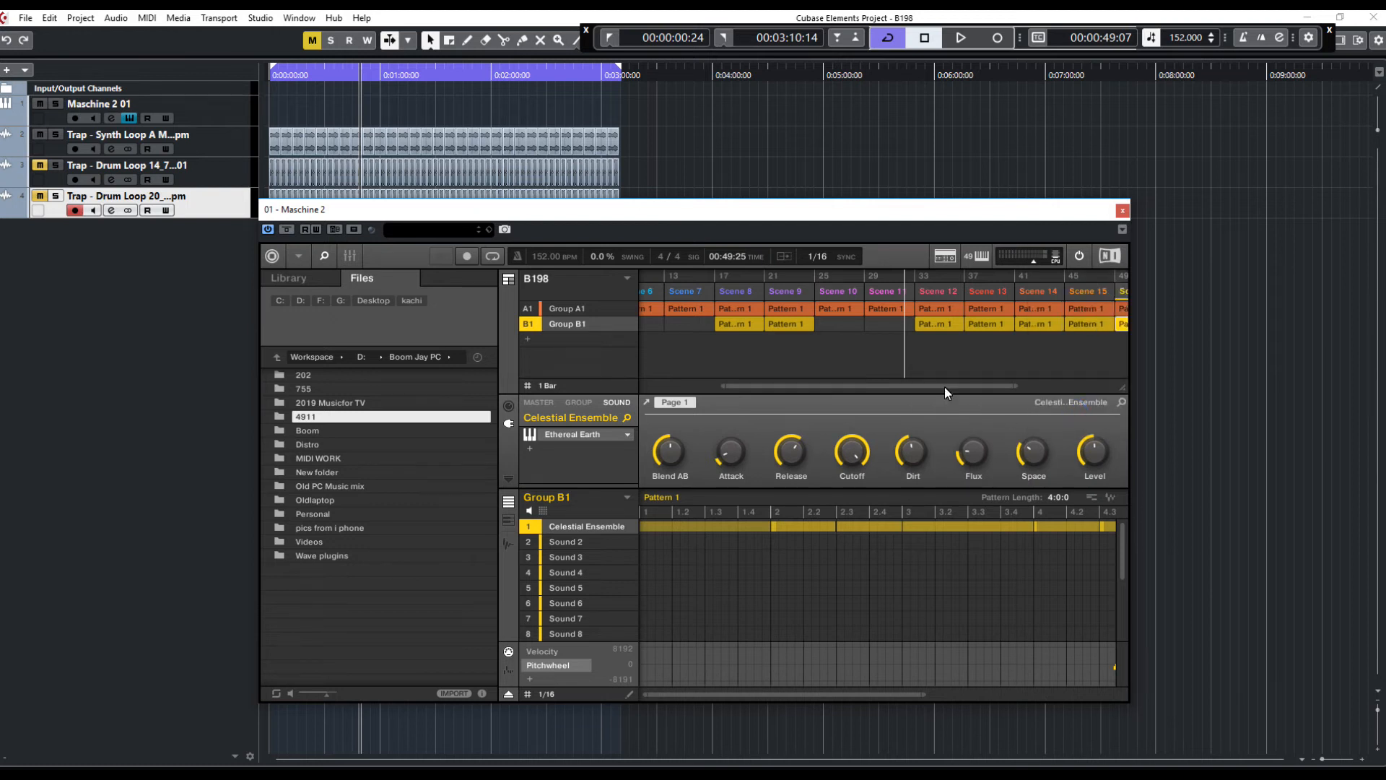
Keep duplicating the final scene until the arrangement reaches Scene 21
left_click_drag(944, 386, 1038, 387)
right_click(991, 298)
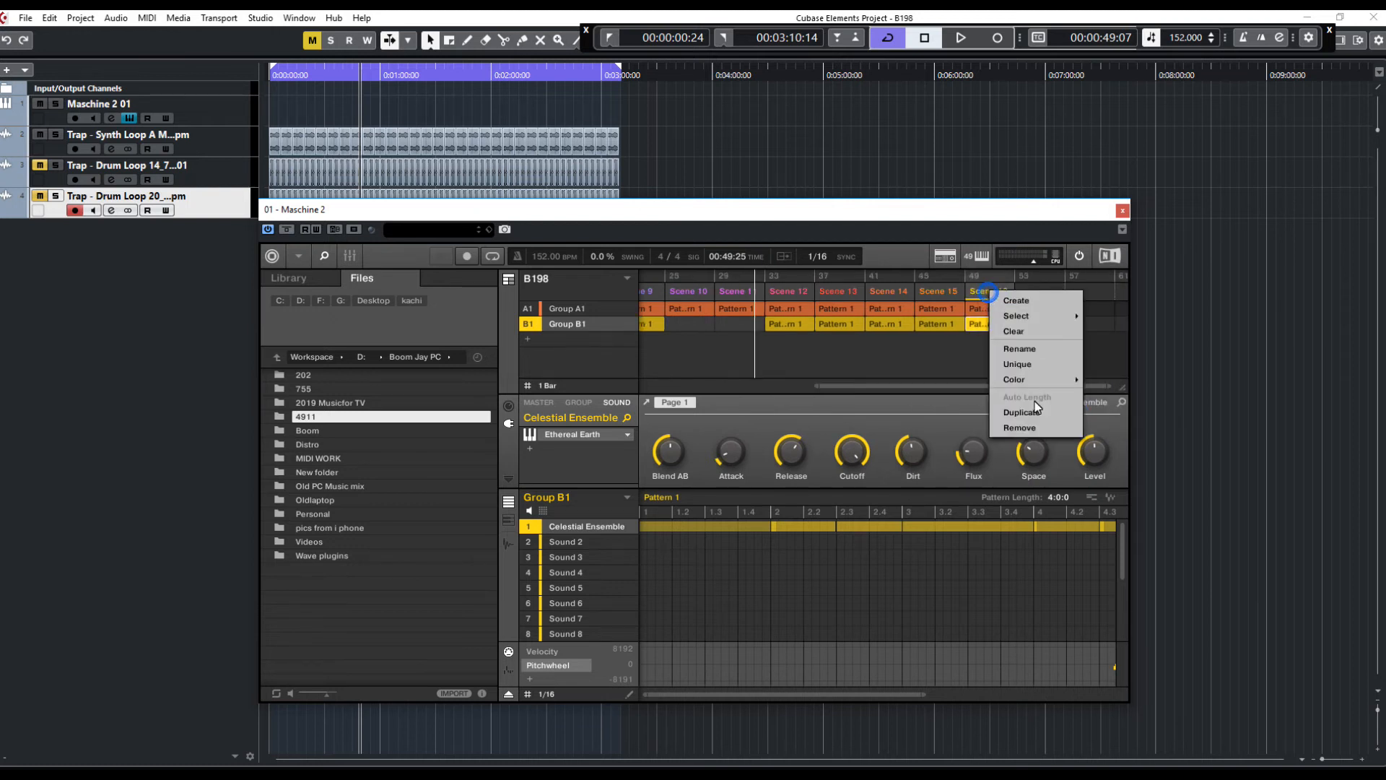
left_click(1040, 409)
right_click(1047, 292)
left_click(1069, 407)
right_click(1089, 292)
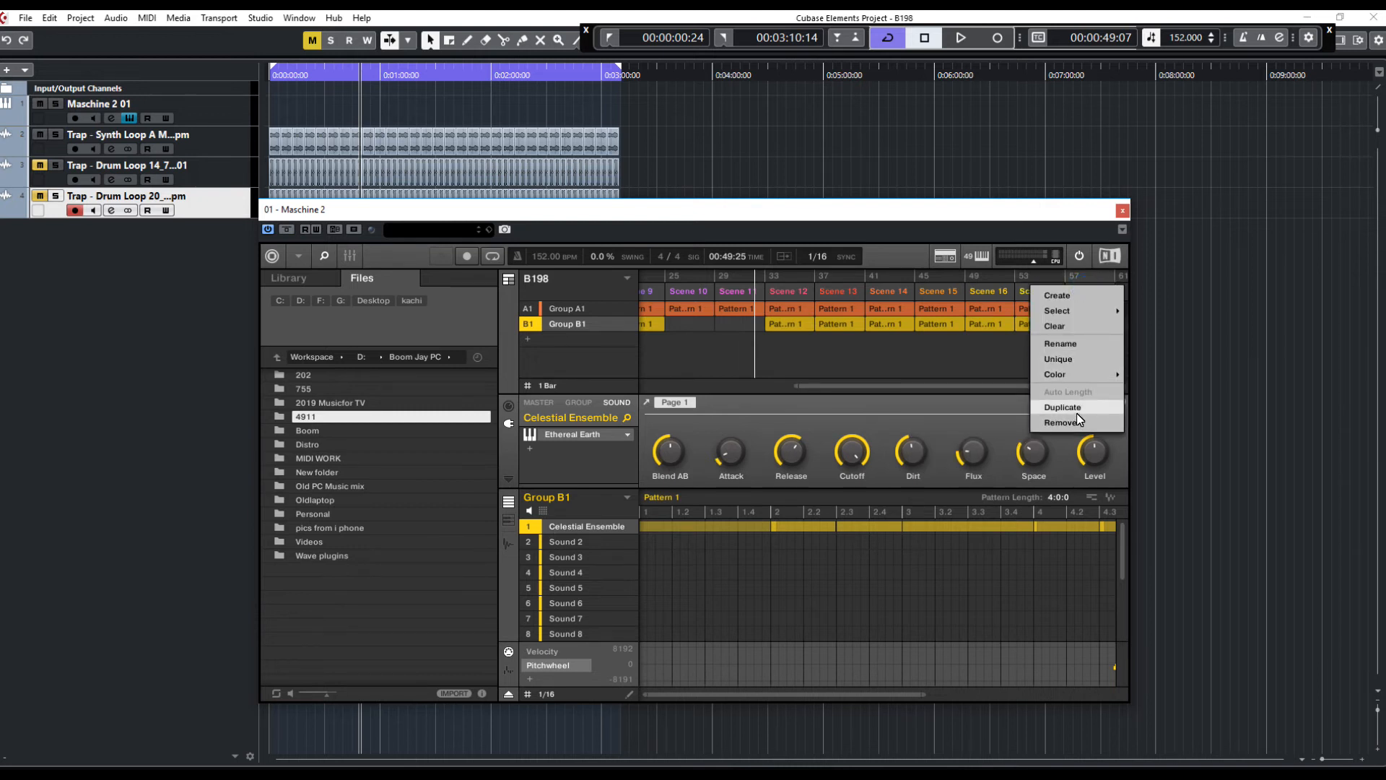
left_click(1076, 407)
left_click_drag(1004, 386, 1082, 385)
right_click(989, 291)
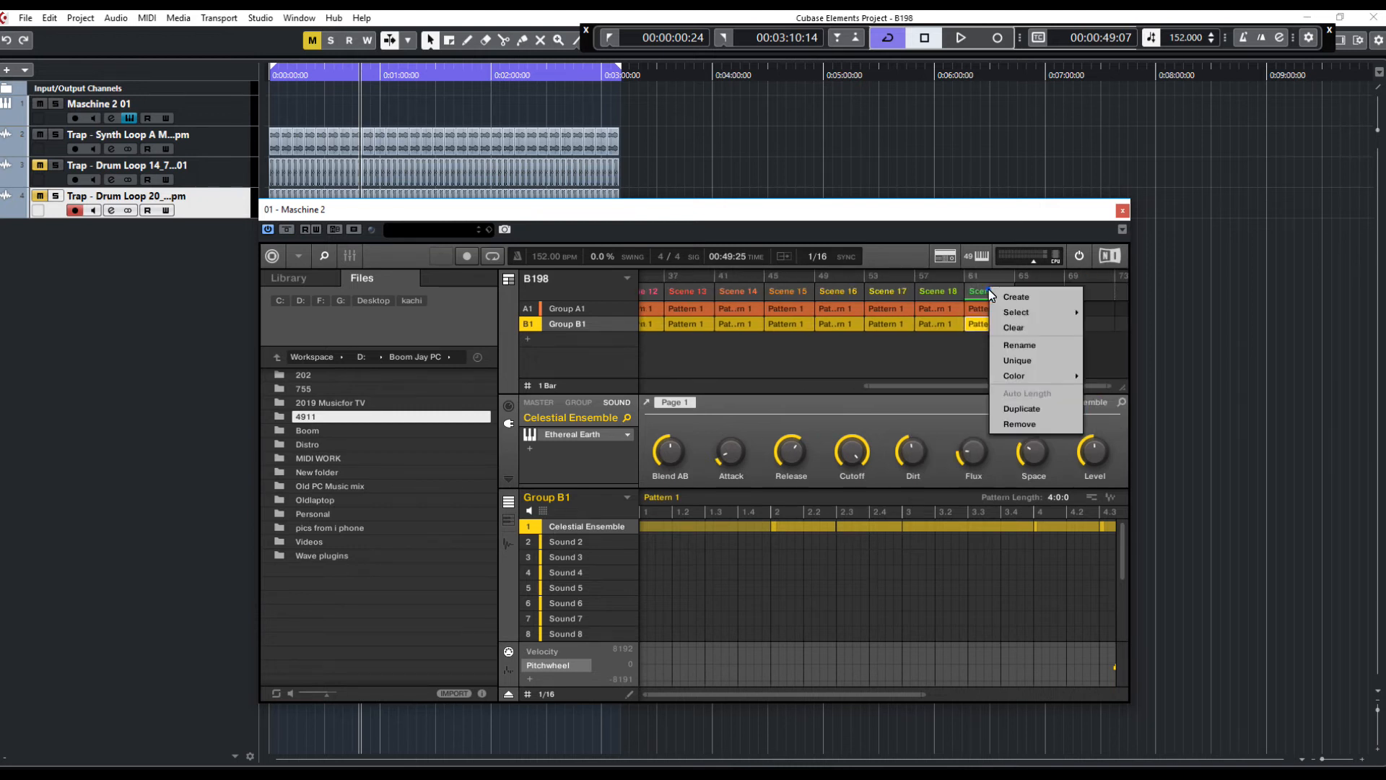
left_click(1026, 409)
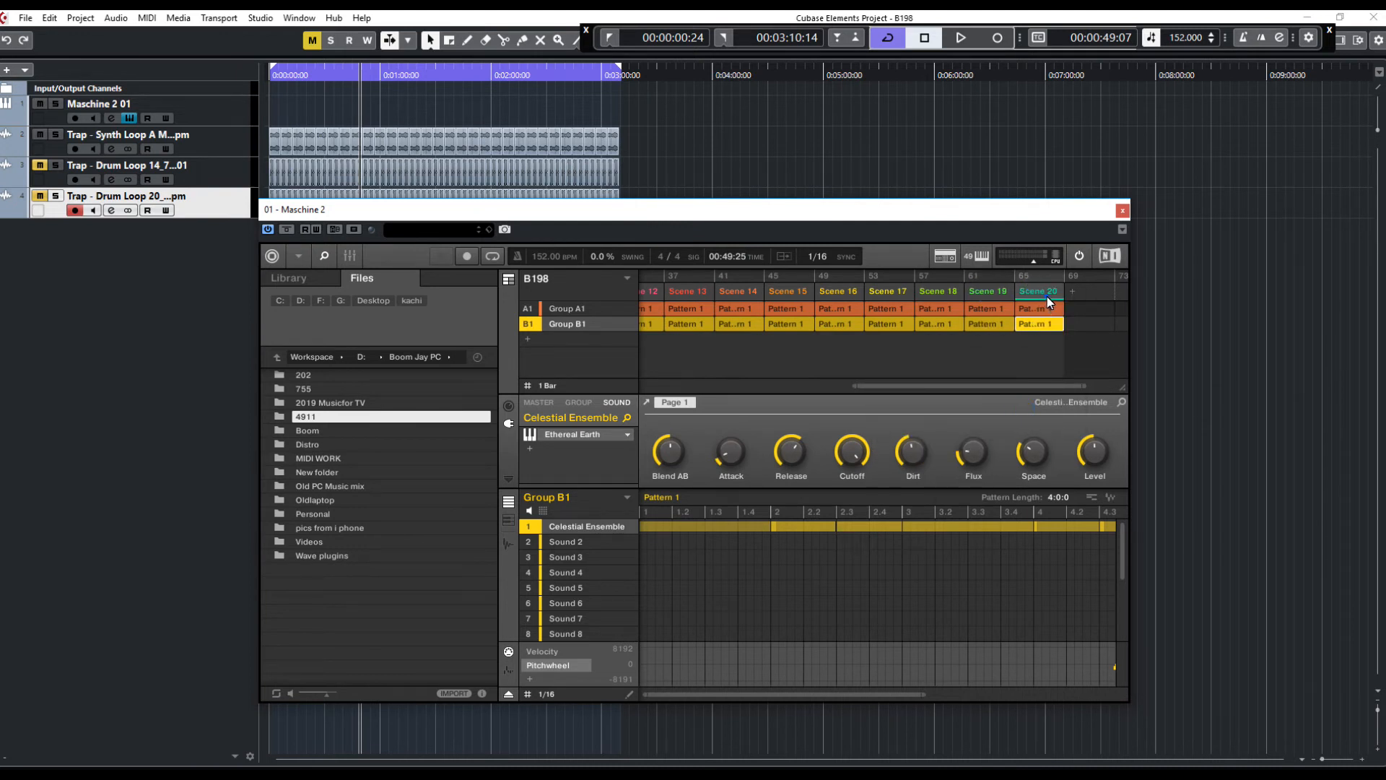
right_click(1047, 296)
left_click(1069, 410)
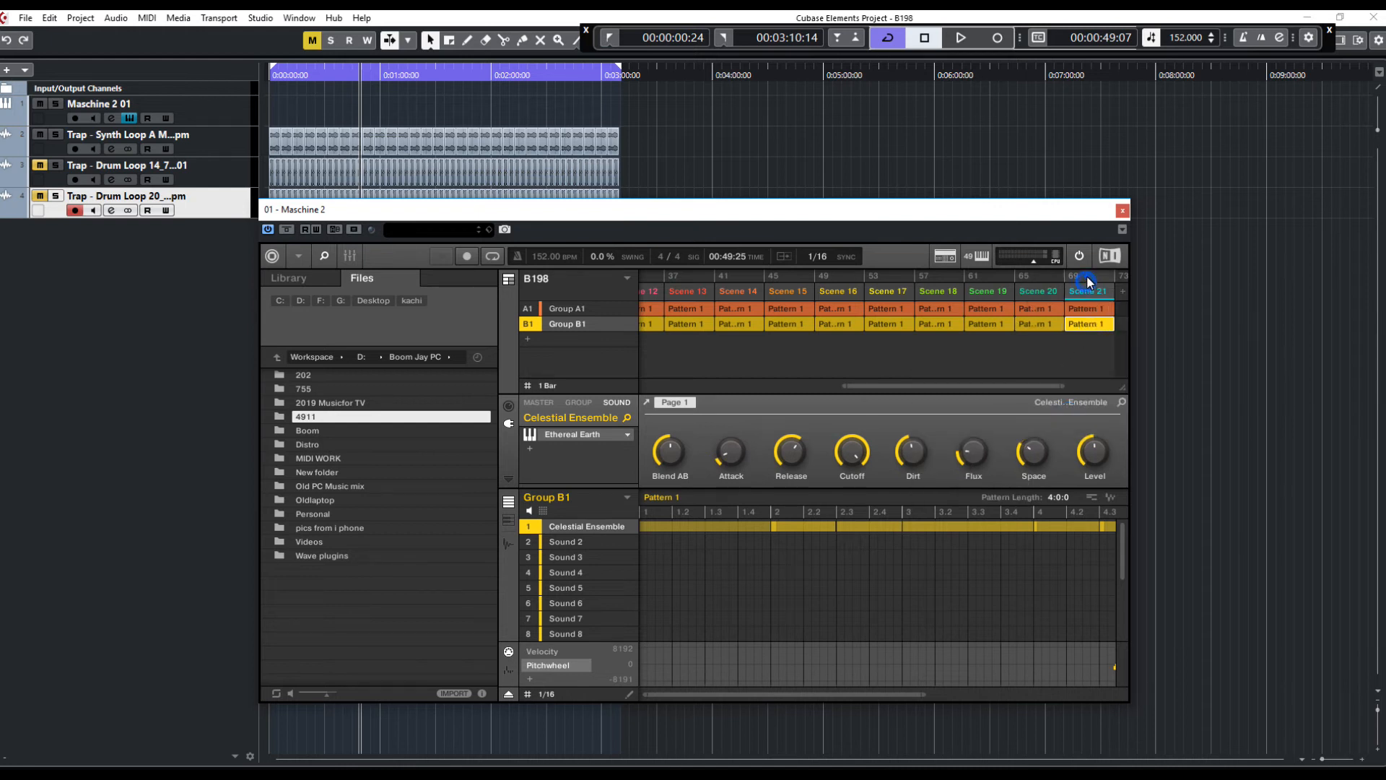
Select the newest scenes and preview playback around Scene 20
left_click(1074, 292)
left_click(1045, 290)
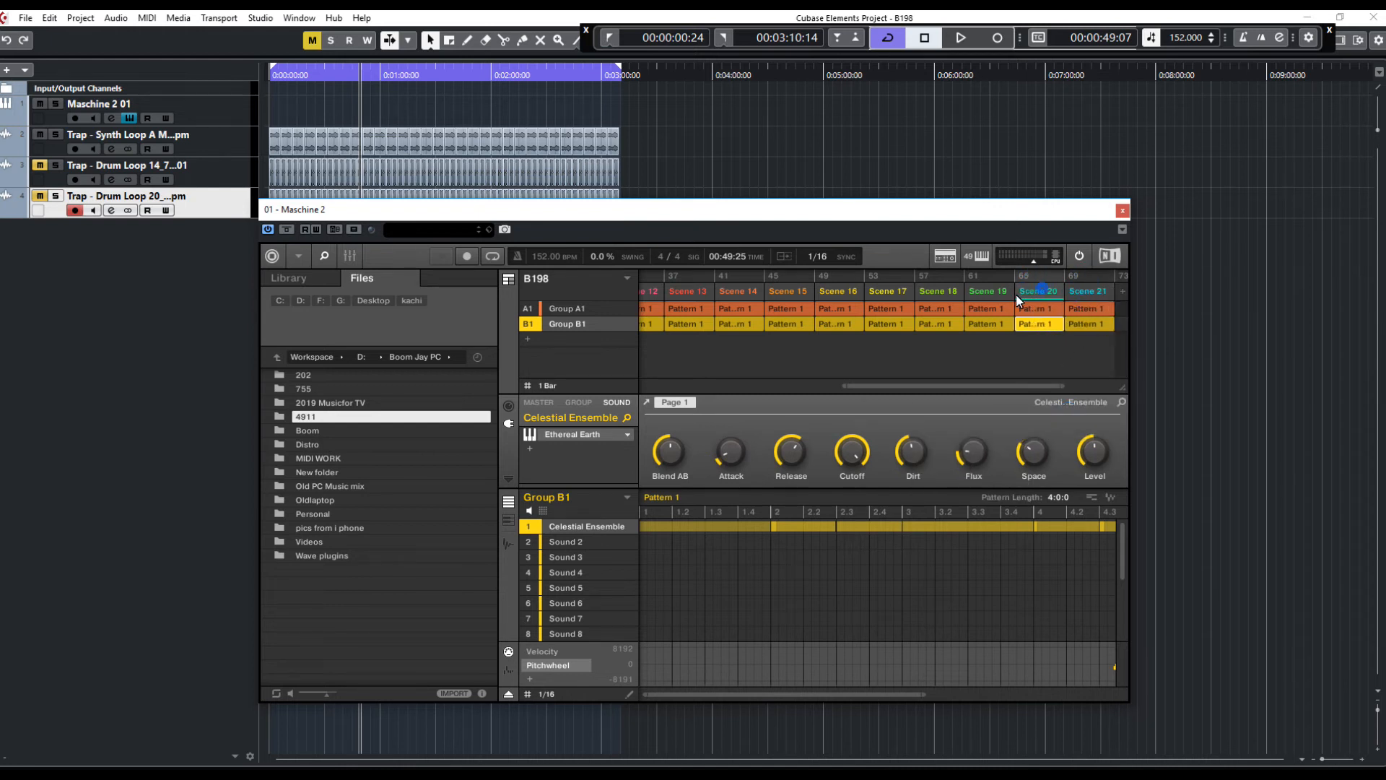
left_click(1080, 292)
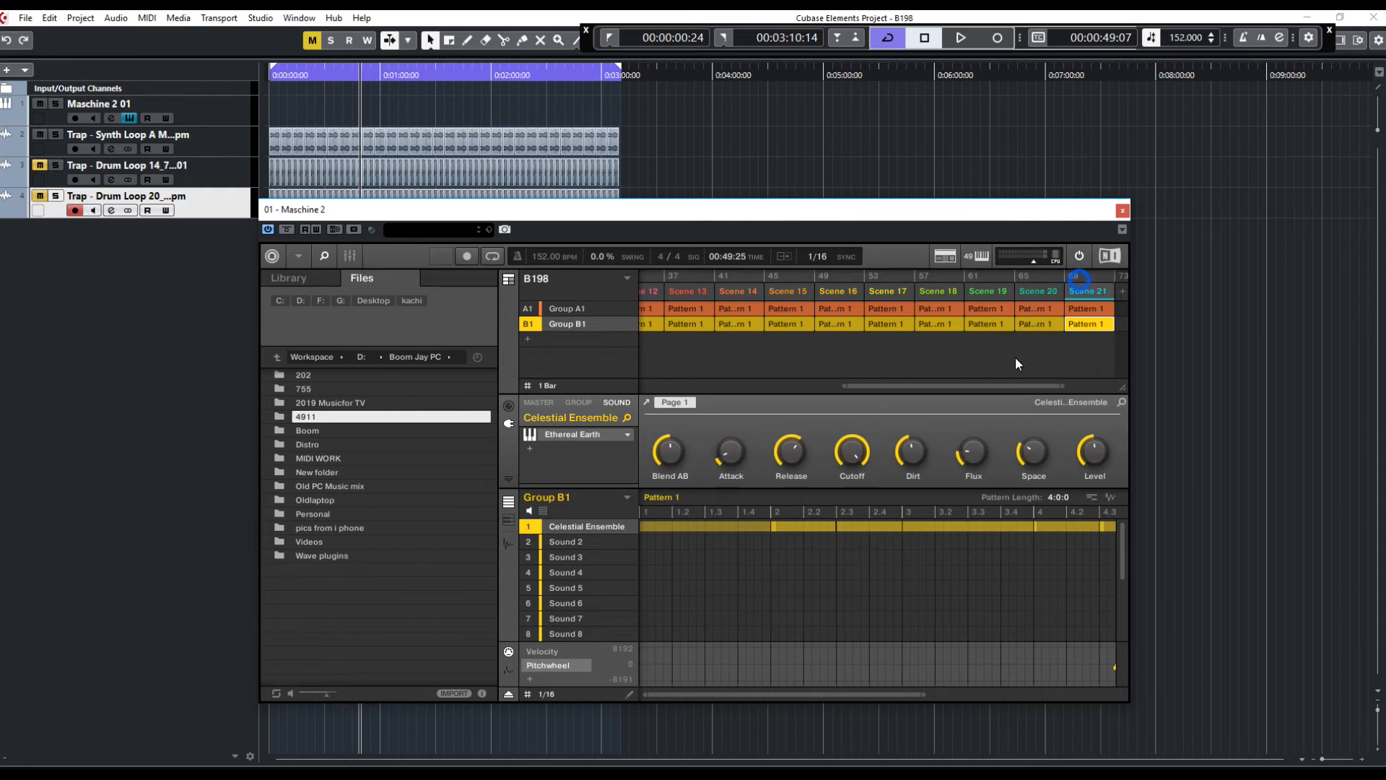
scroll(995, 390, "right", 2)
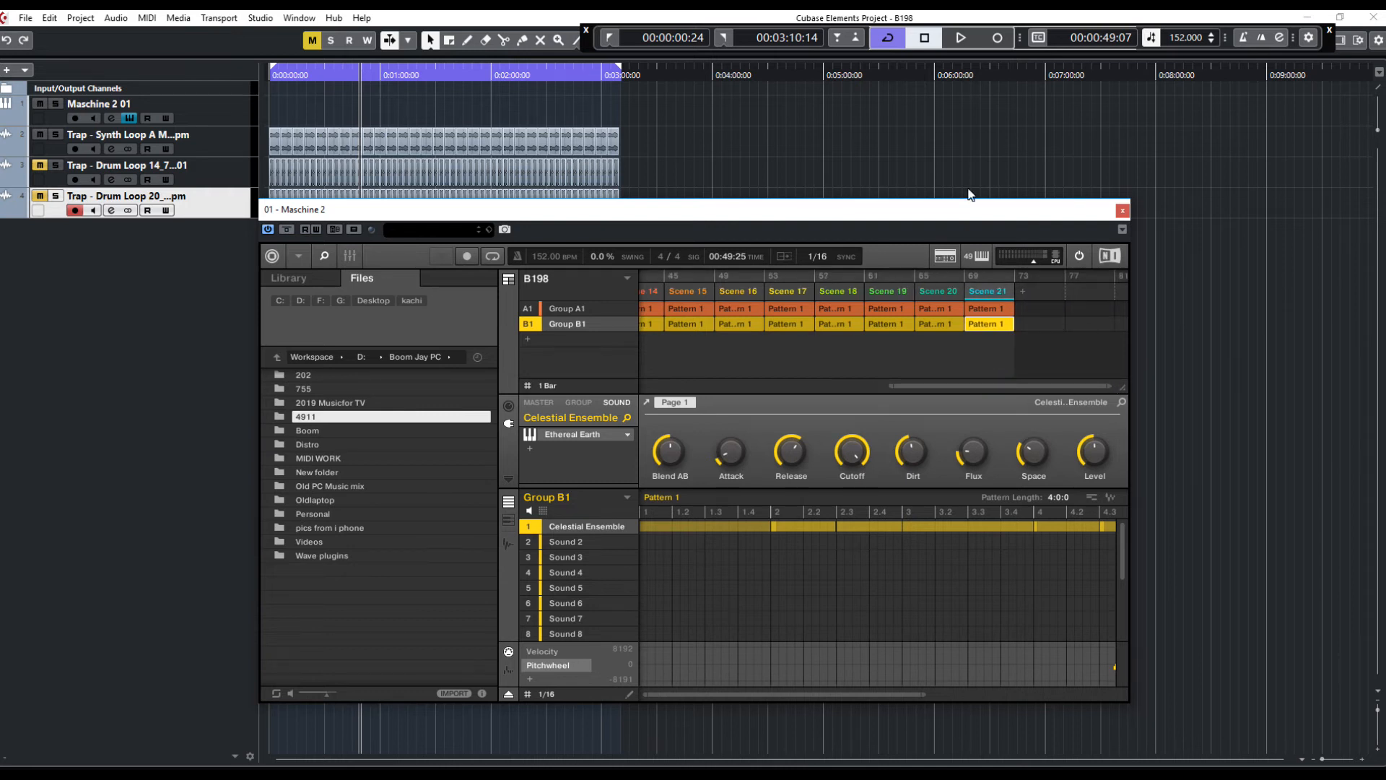
left_click(963, 40)
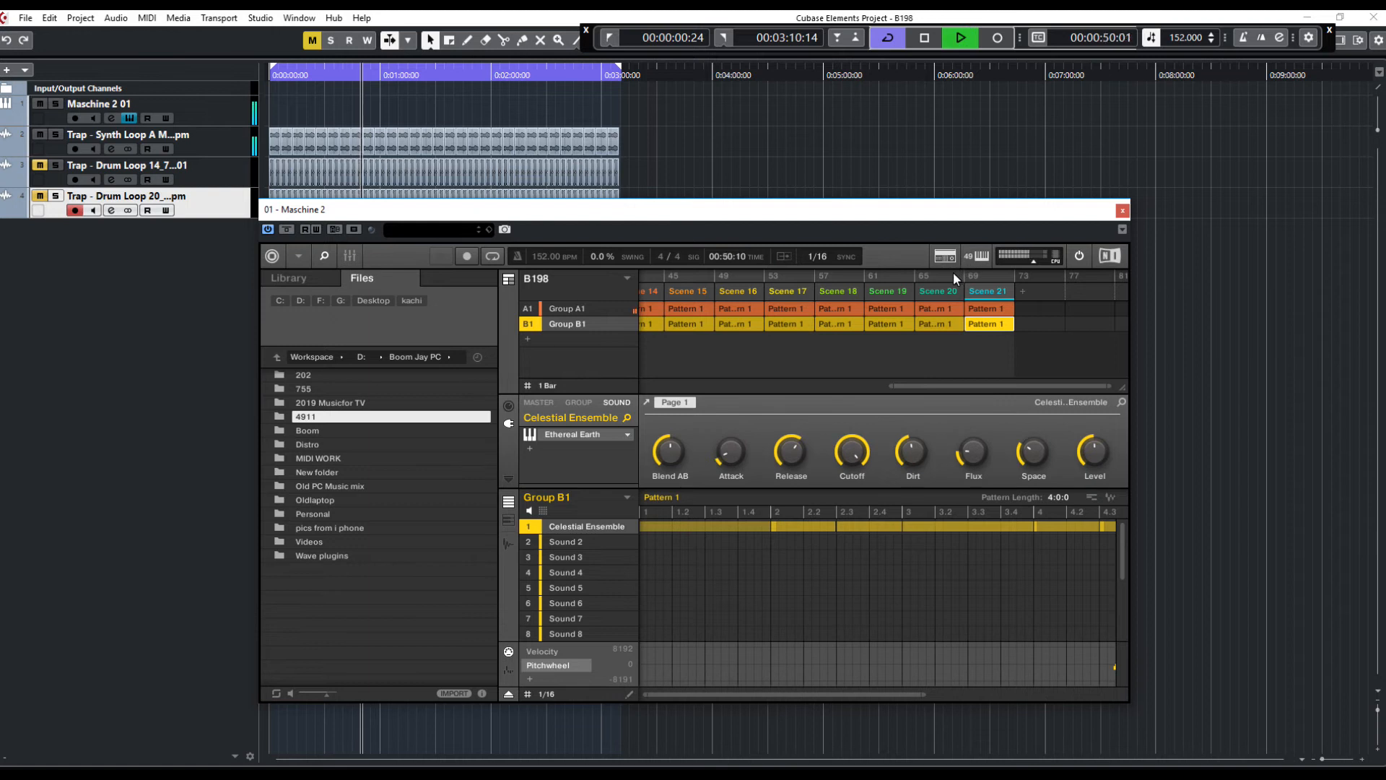
left_click(951, 277)
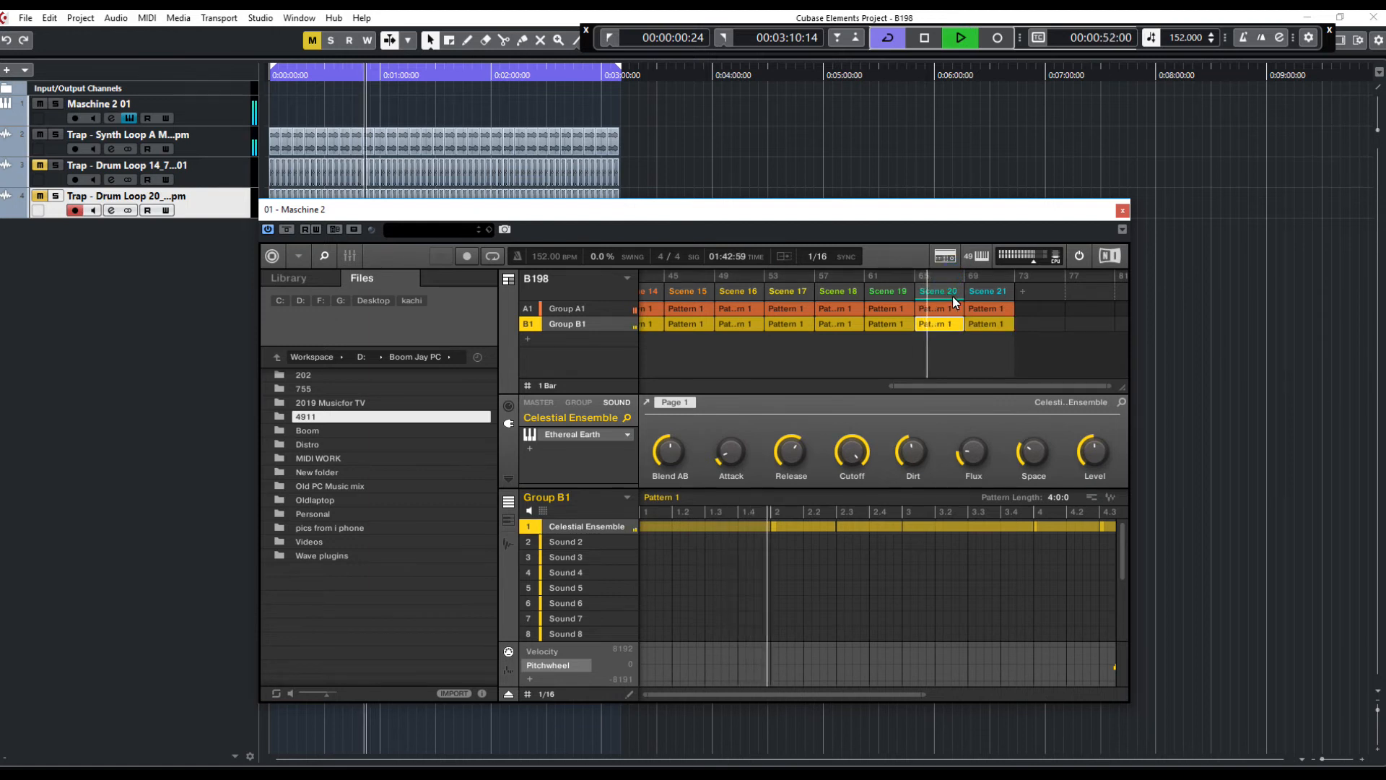
key("space")
Duplicate the final scene several more times to extend the arrangement past Scene 25
right_click(990, 292)
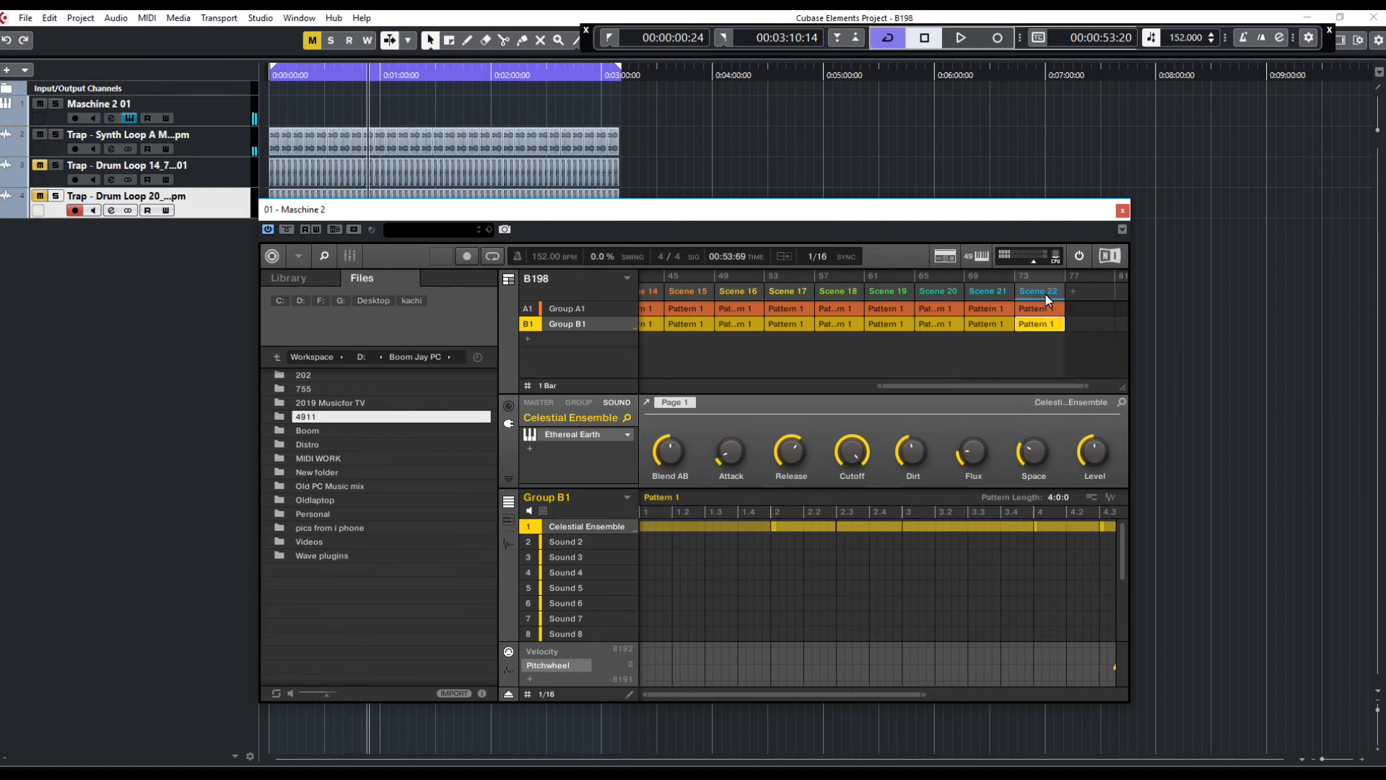
right_click(1045, 290)
left_click(1064, 405)
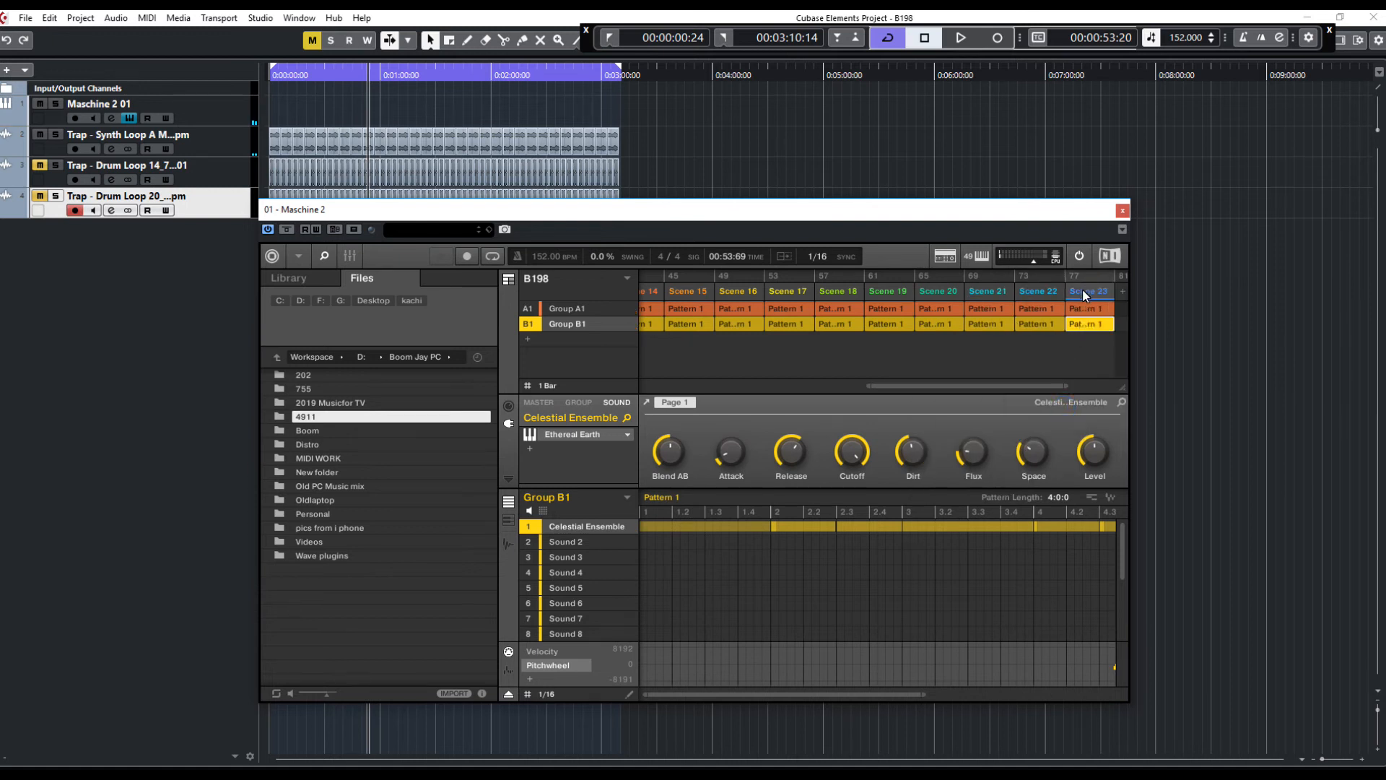
right_click(1080, 296)
left_click(1076, 411)
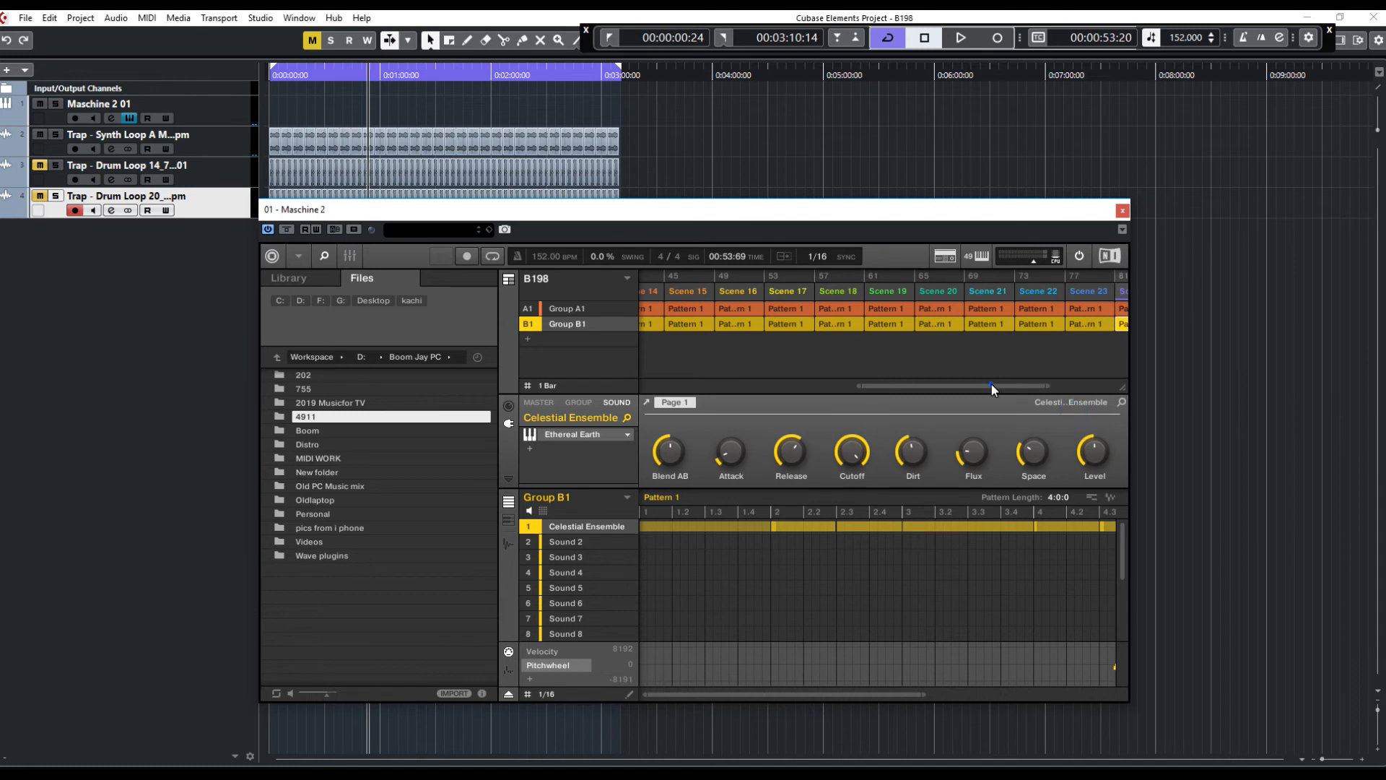
left_click_drag(991, 386, 1119, 391)
right_click(989, 296)
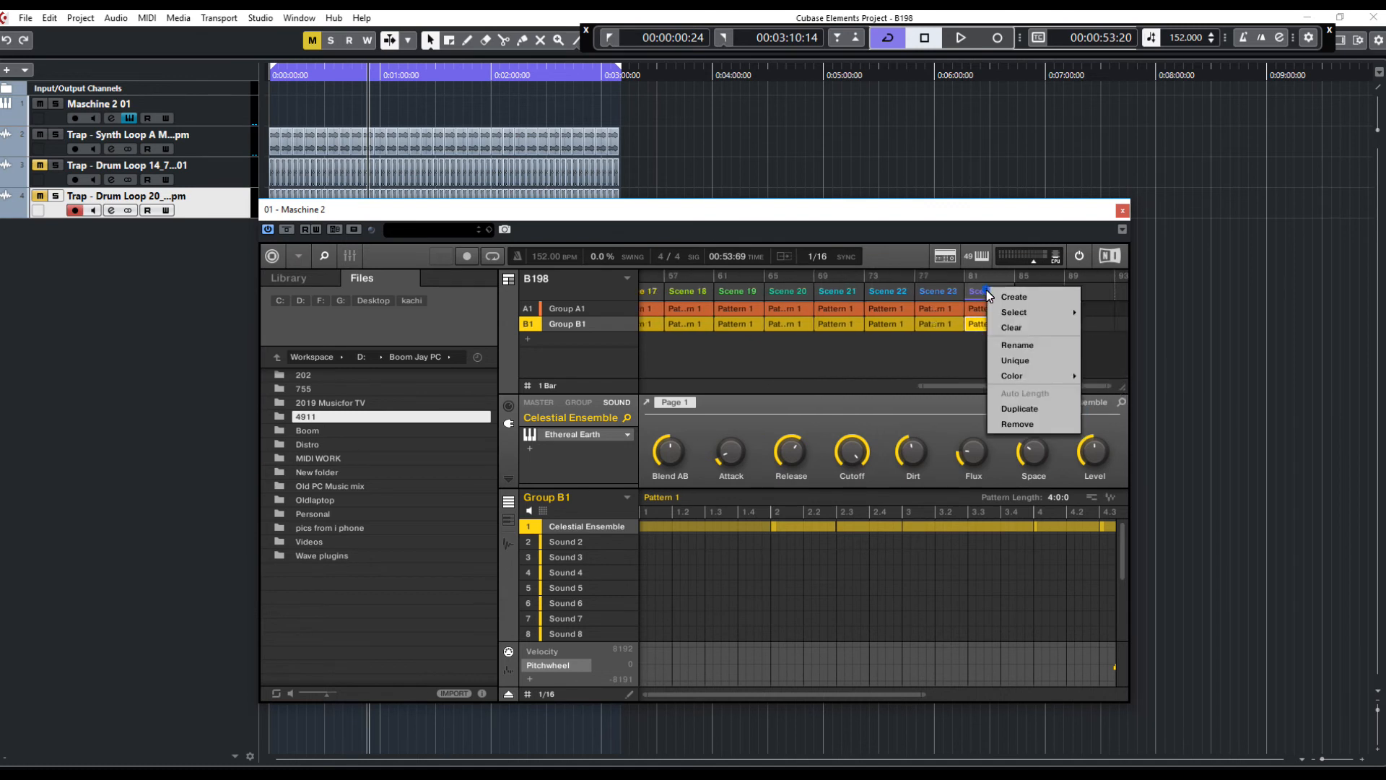
left_click(1041, 403)
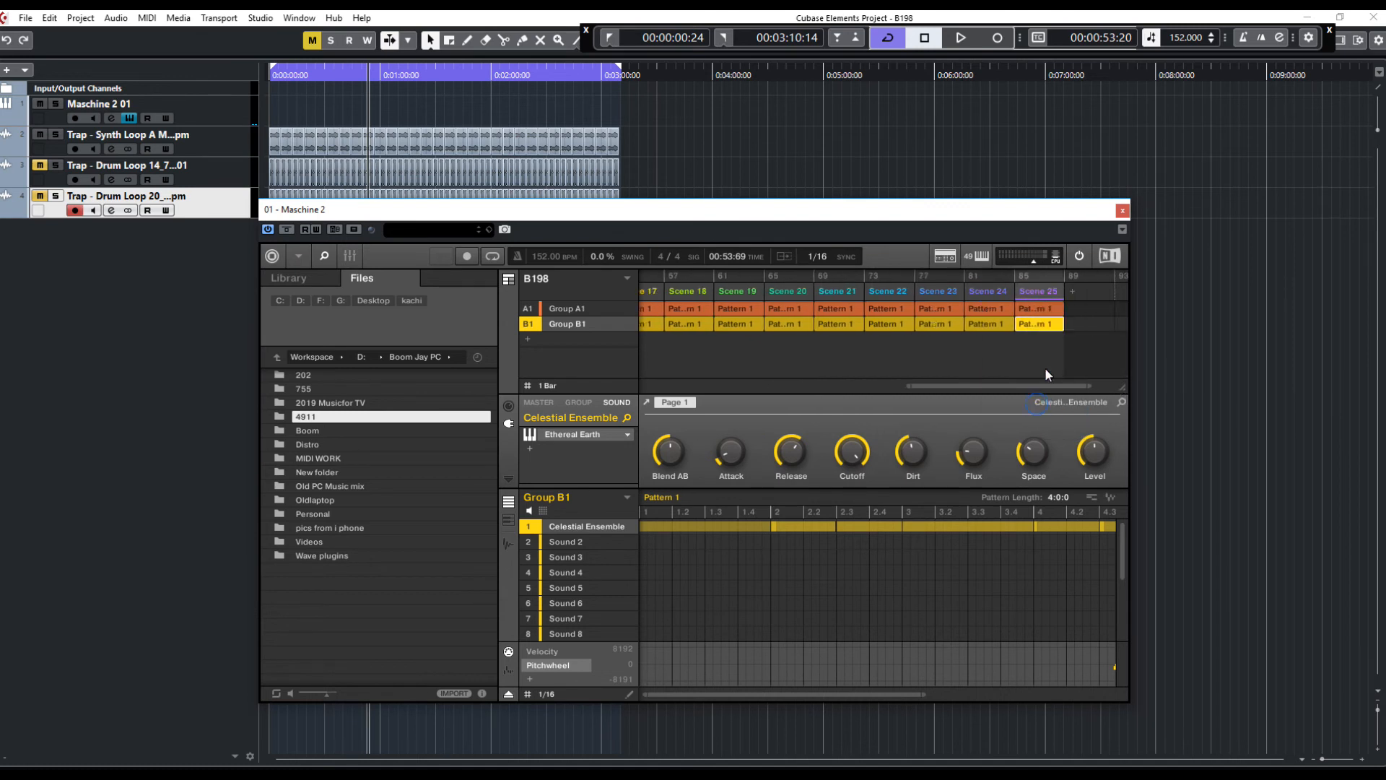
right_click(1044, 296)
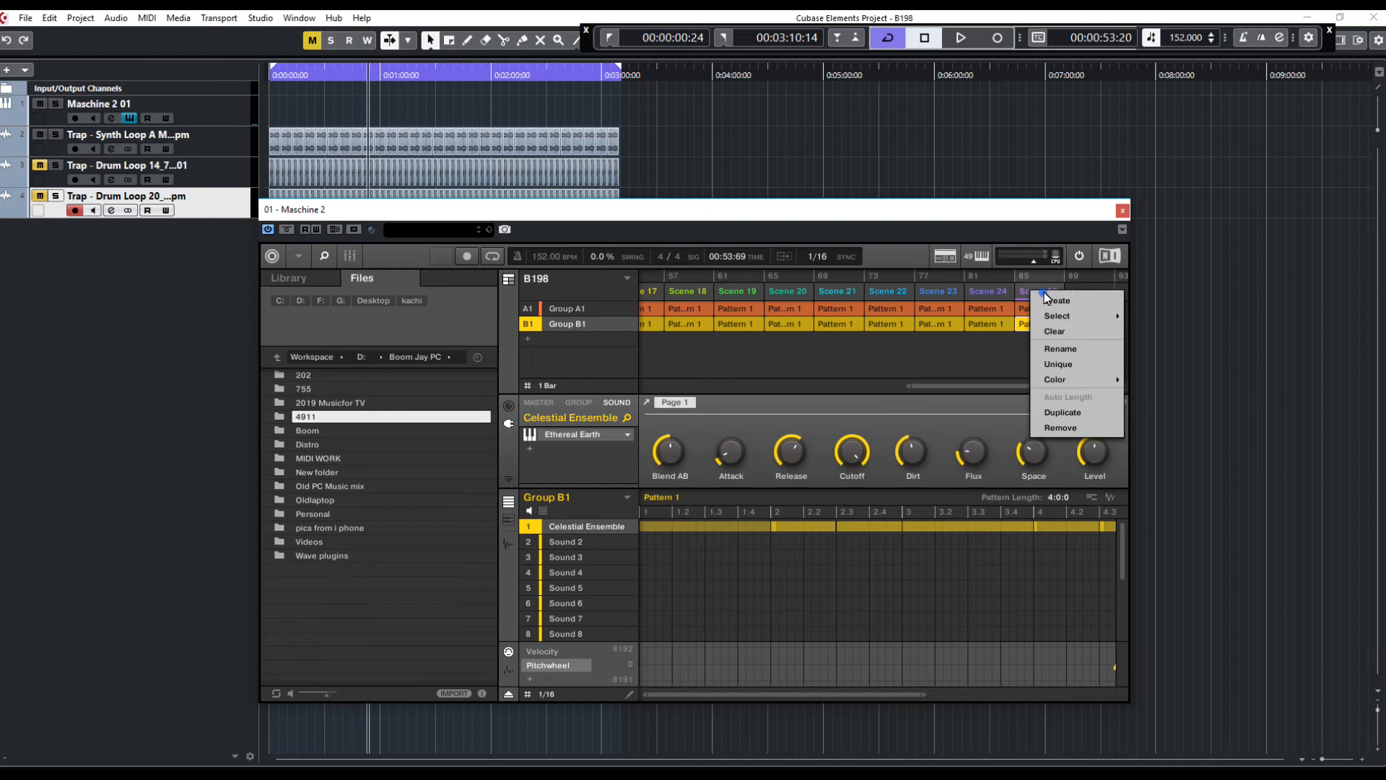
left_click(1072, 410)
left_click_drag(1054, 386, 669, 389)
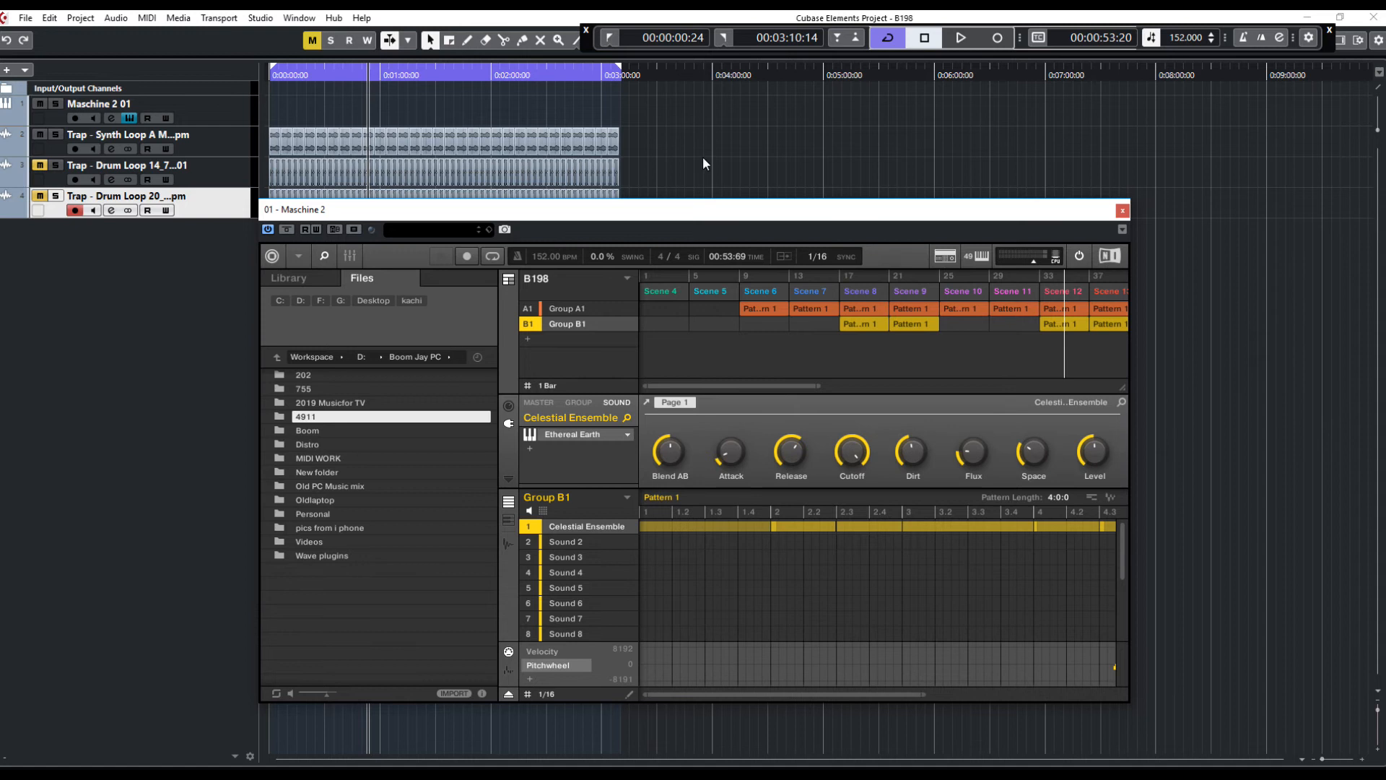
Return to the project start and play the arrangement
left_click(608, 41)
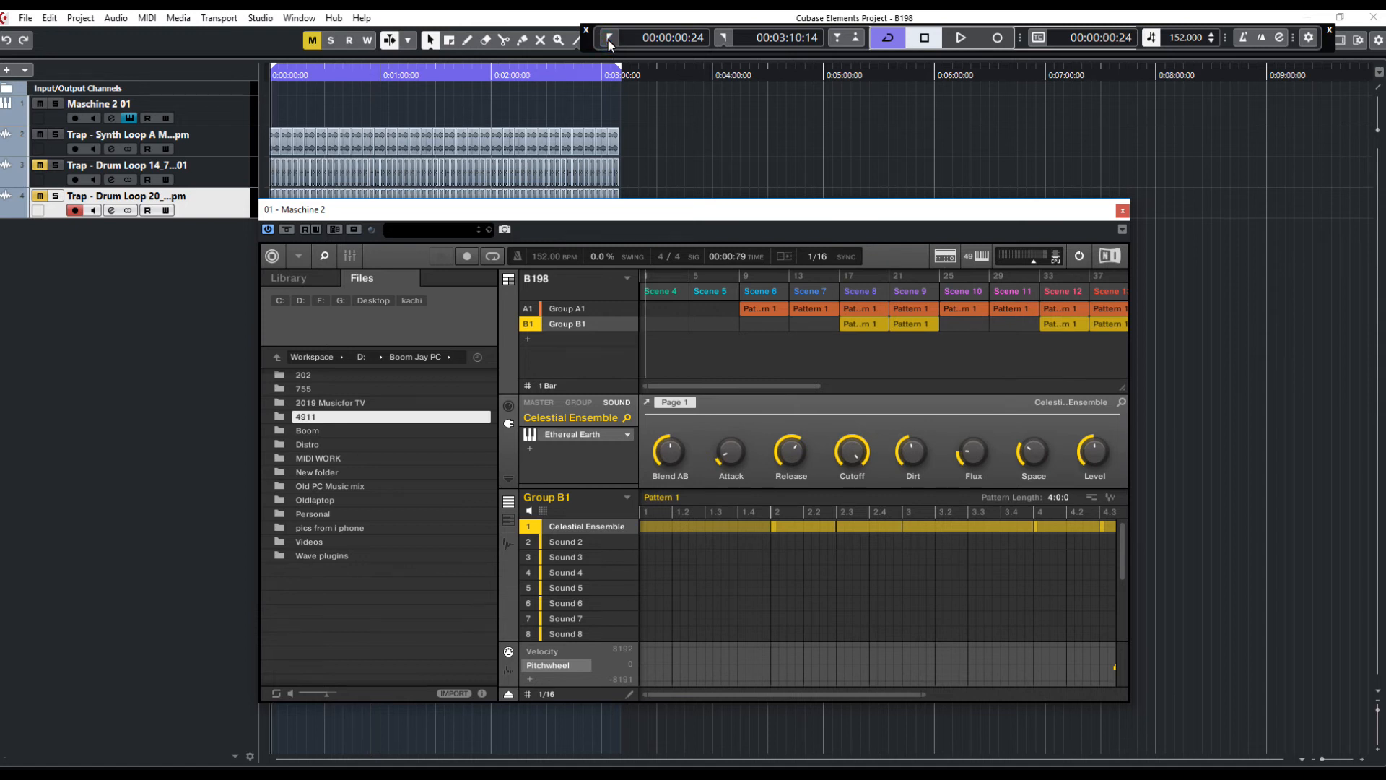
key("space")
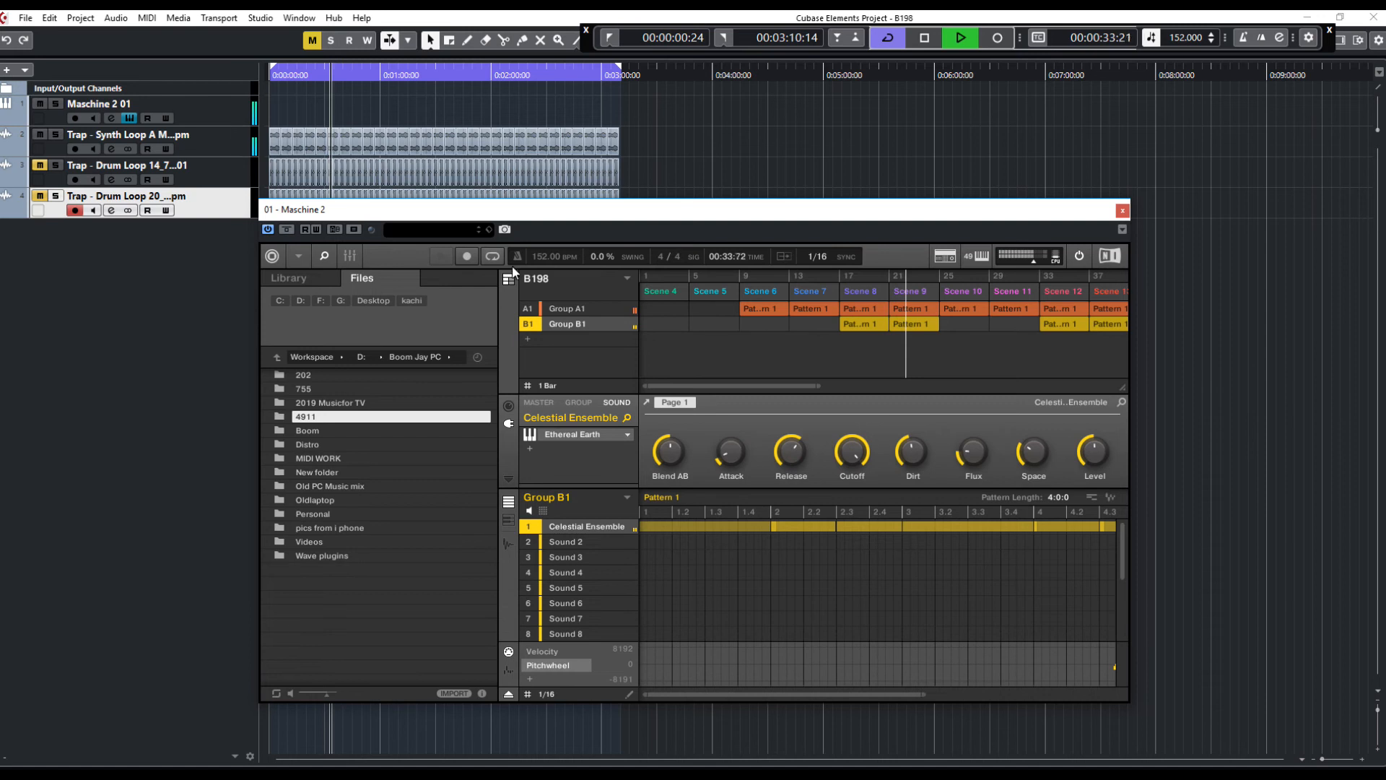
Open the Maschine mixer and lower the Group B1 level slightly
left_click(350, 256)
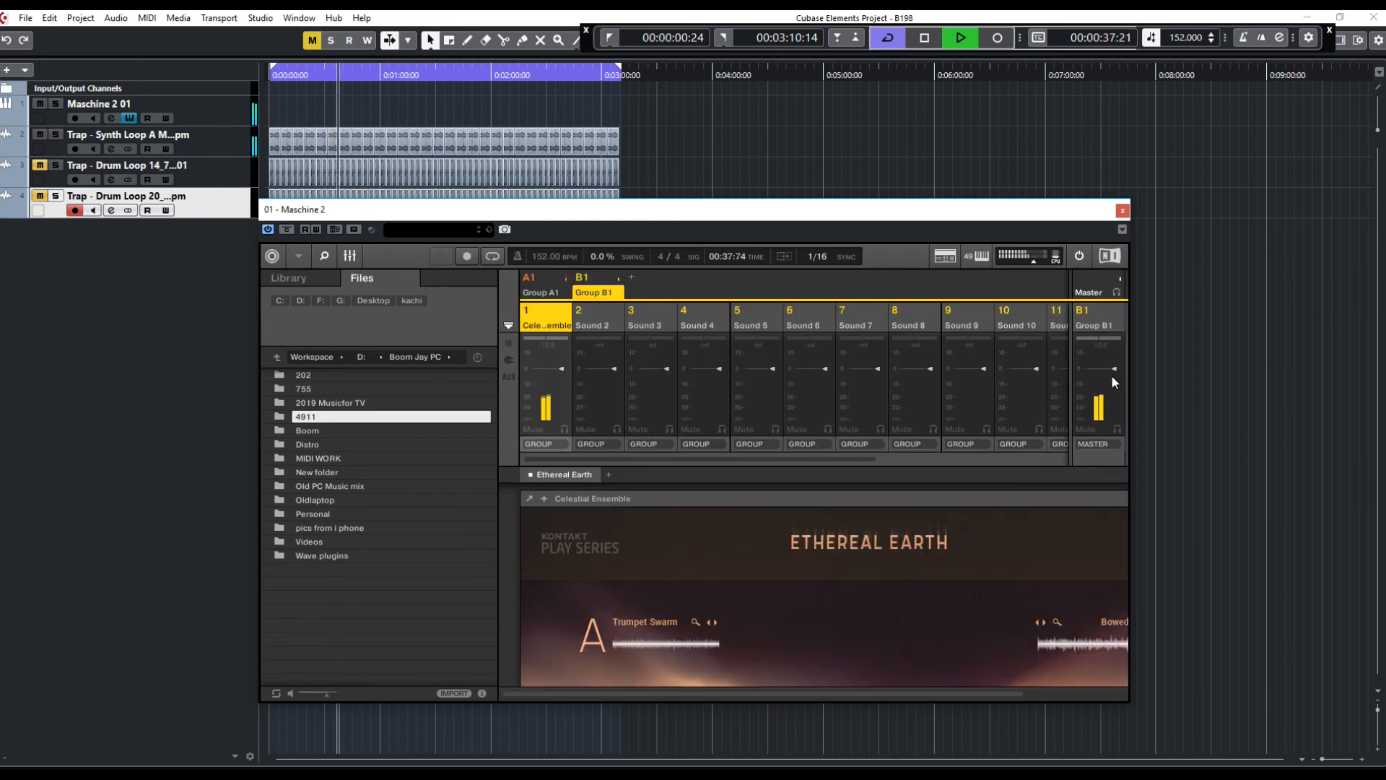
left_click_drag(1115, 369, 1112, 380)
left_click_drag(861, 208, 841, 143)
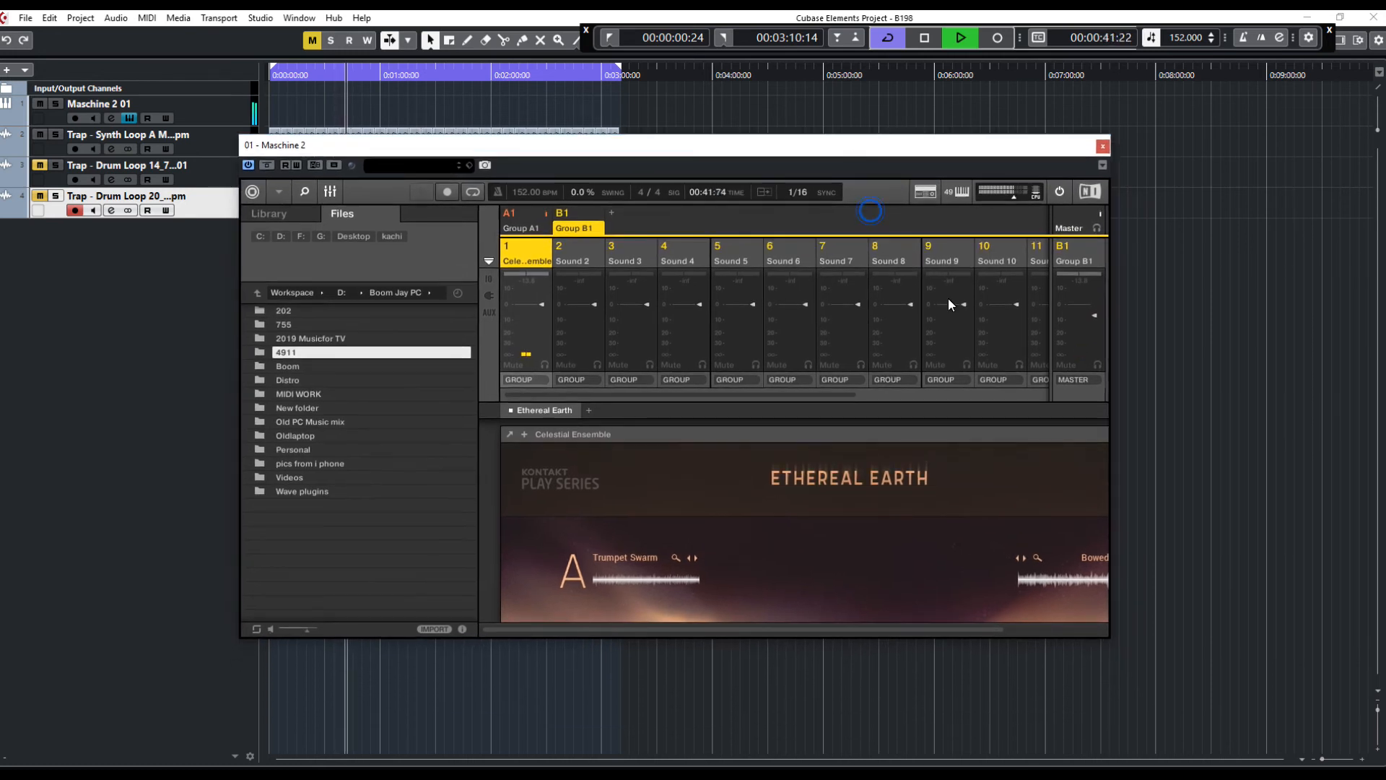
Inspect the Group A1 and Group B1 channels and the loaded instrument, then return to the arranger
left_click_drag(895, 626, 1093, 626)
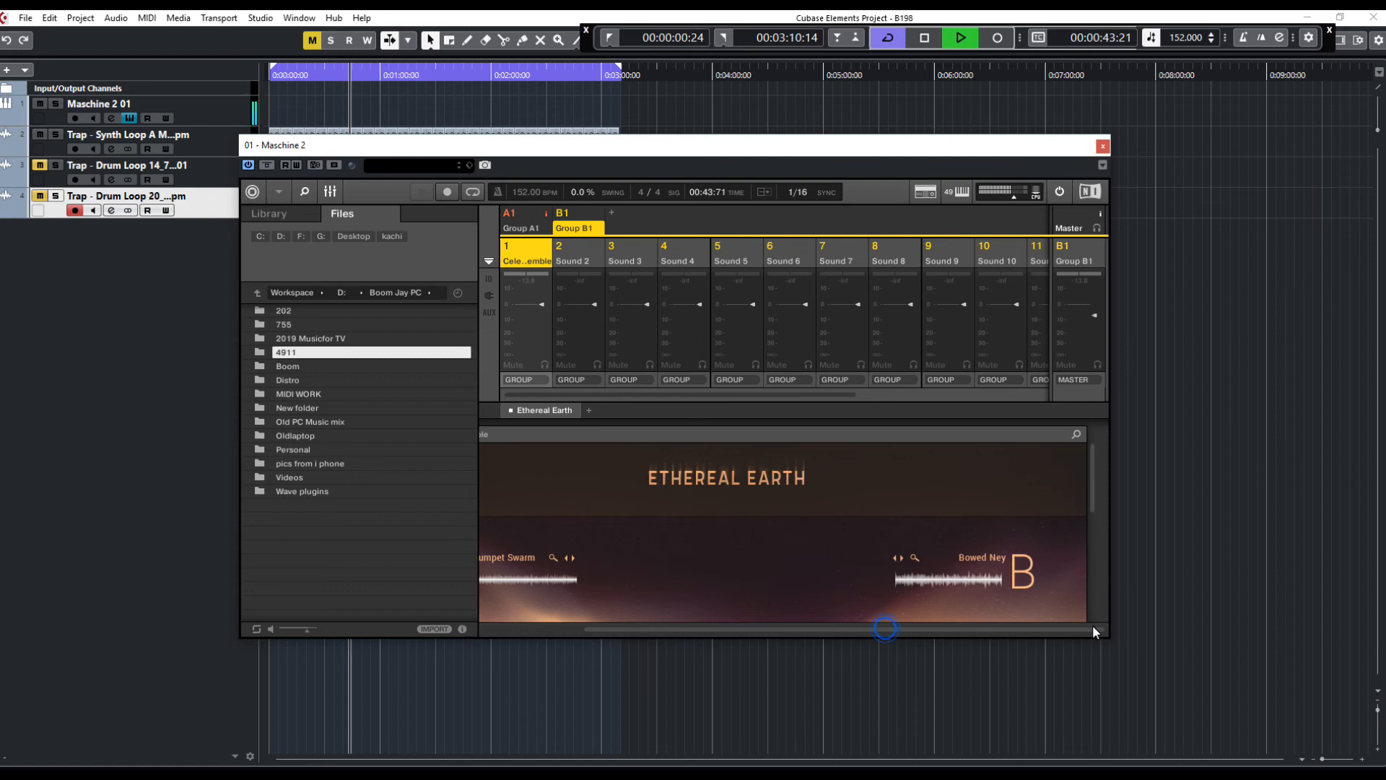
left_click_drag(973, 627, 725, 635)
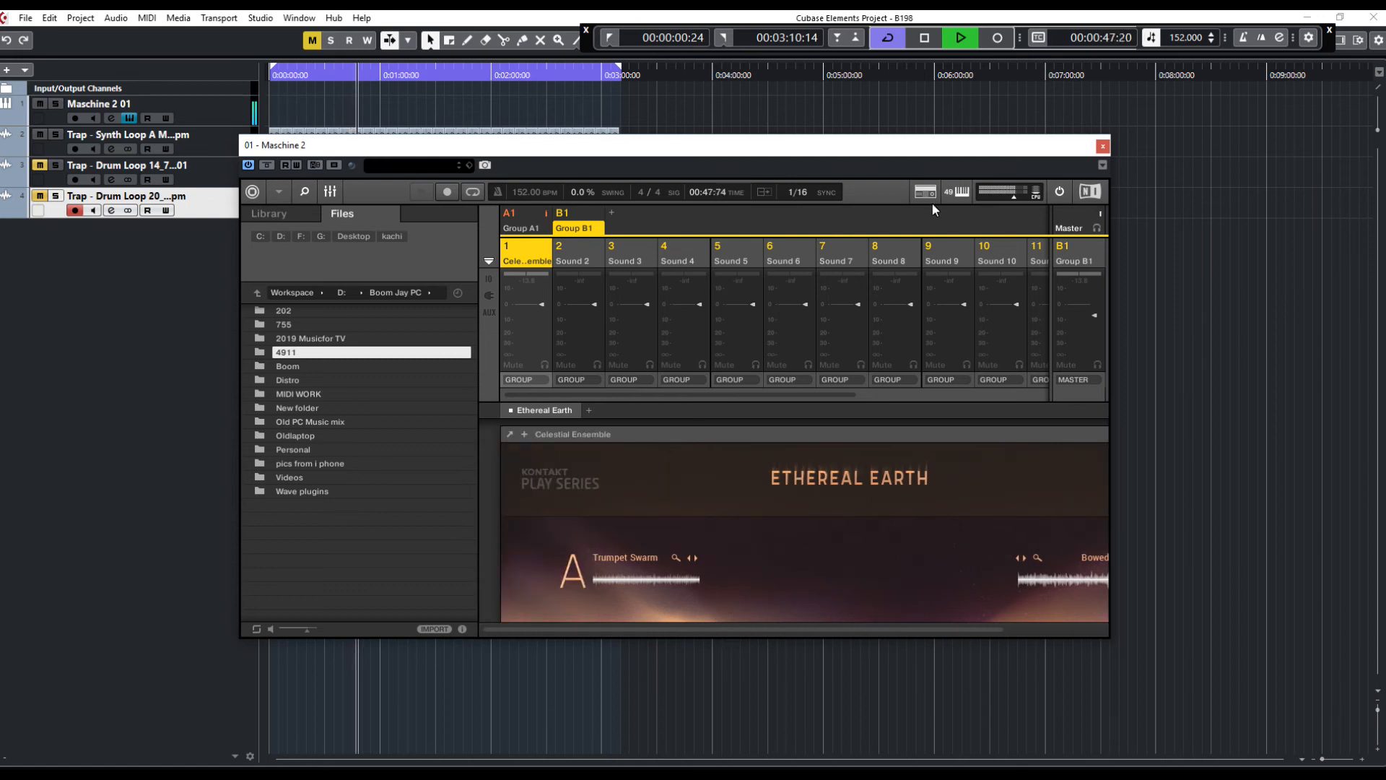
left_click(518, 228)
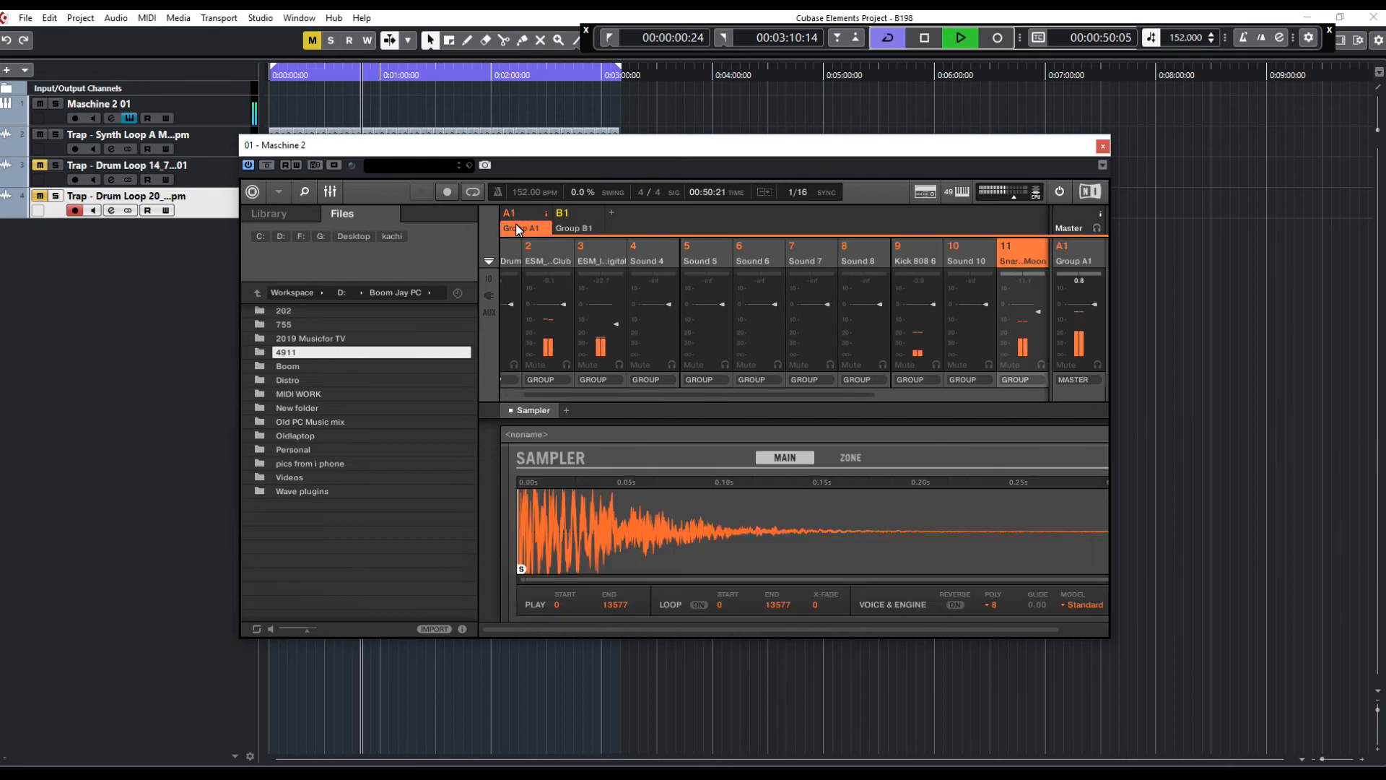
left_click(571, 216)
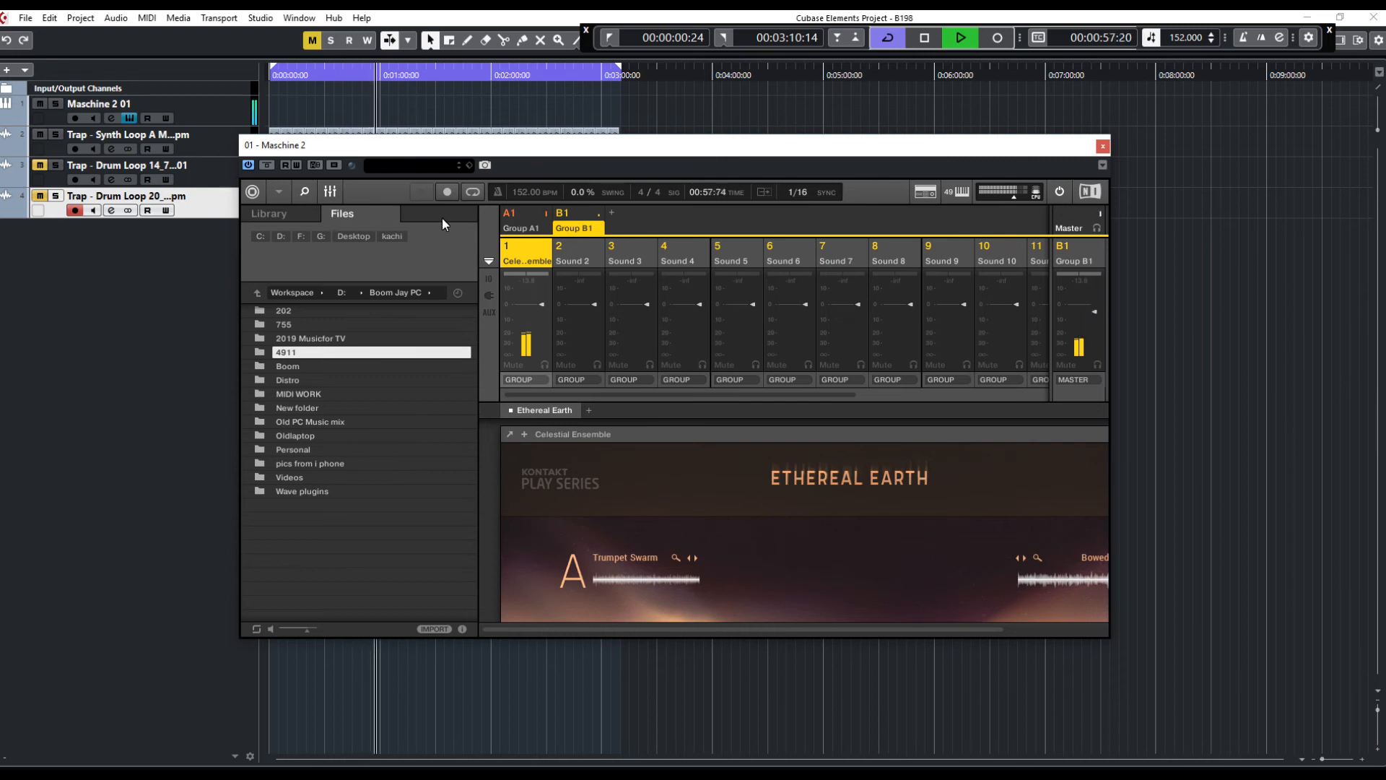
left_click(328, 192)
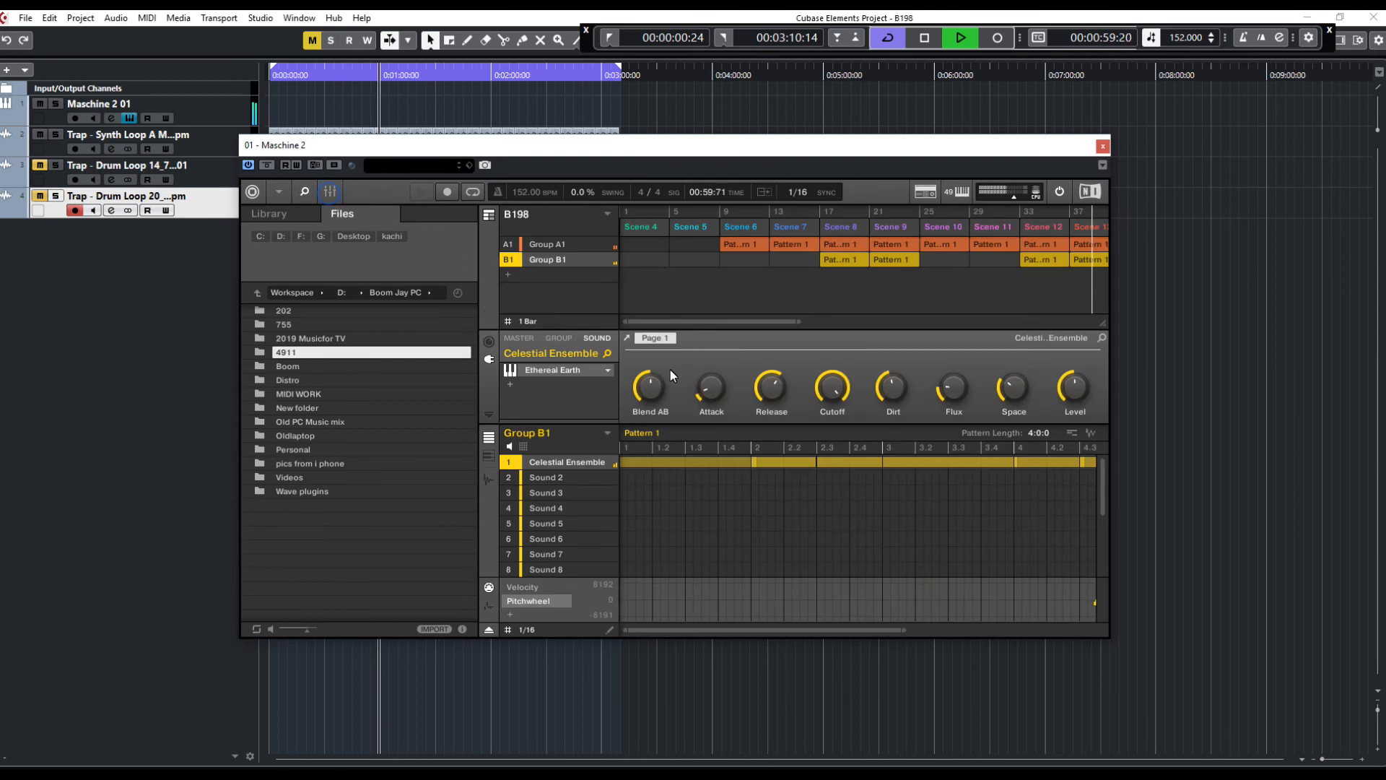
Remove the Group B1 patterns from Scenes 14, 15 and 16
left_click_drag(775, 630, 661, 595)
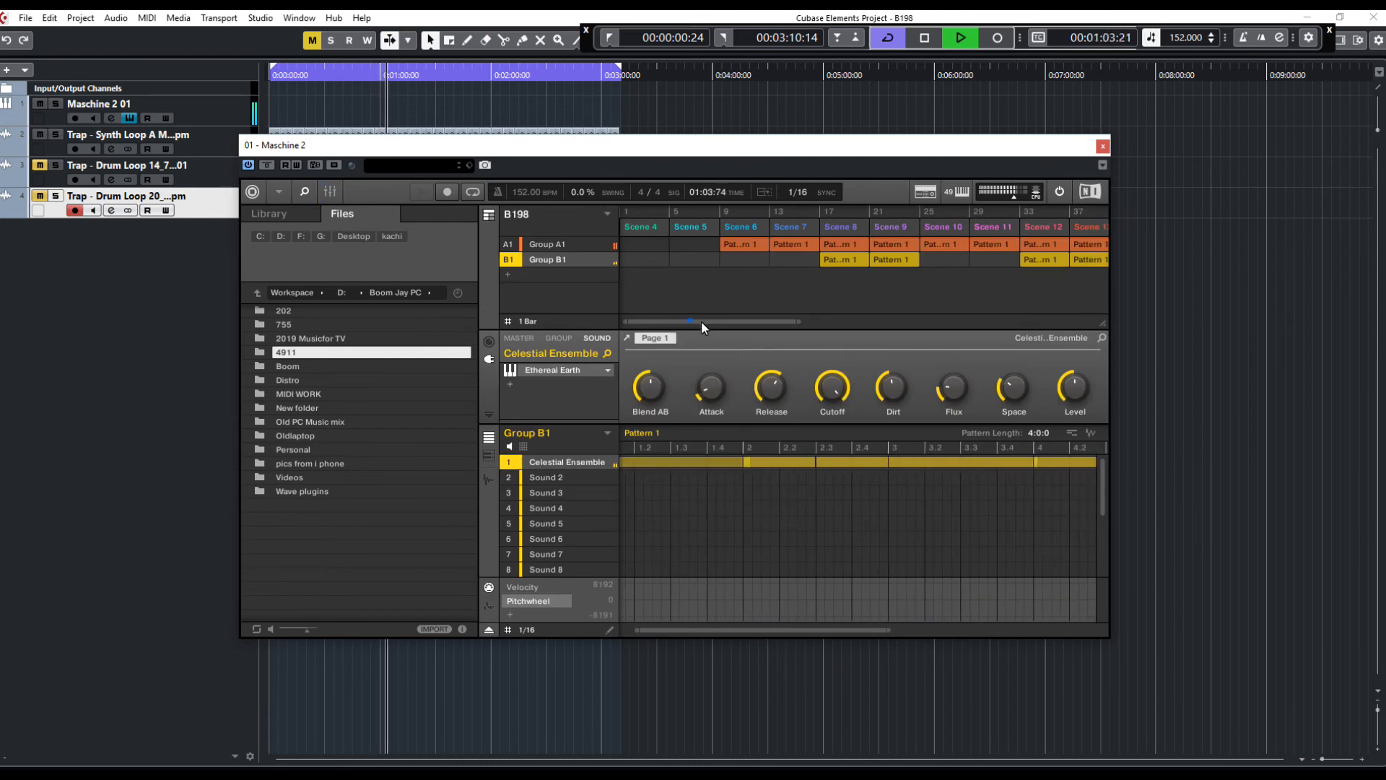
left_click_drag(689, 320, 764, 255)
right_click(748, 258)
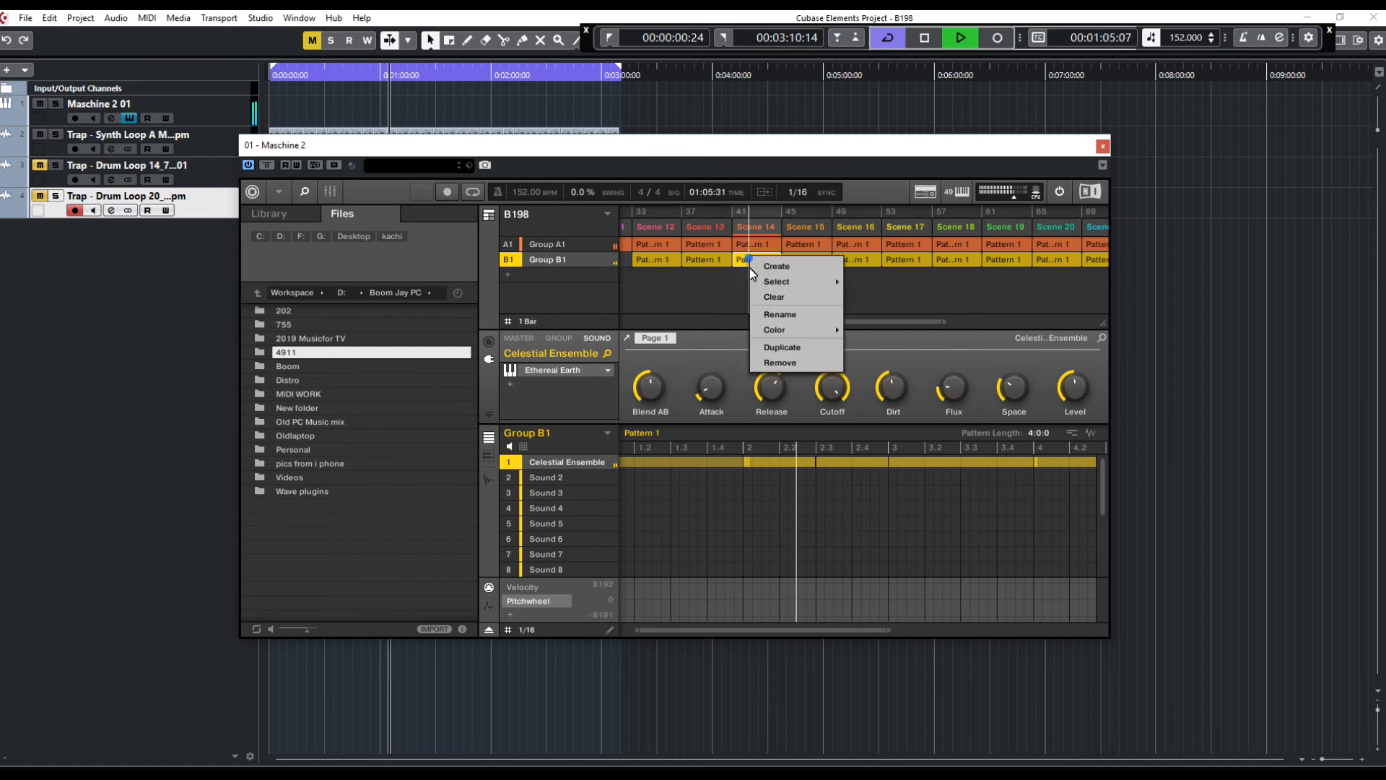
left_click(807, 365)
right_click(812, 261)
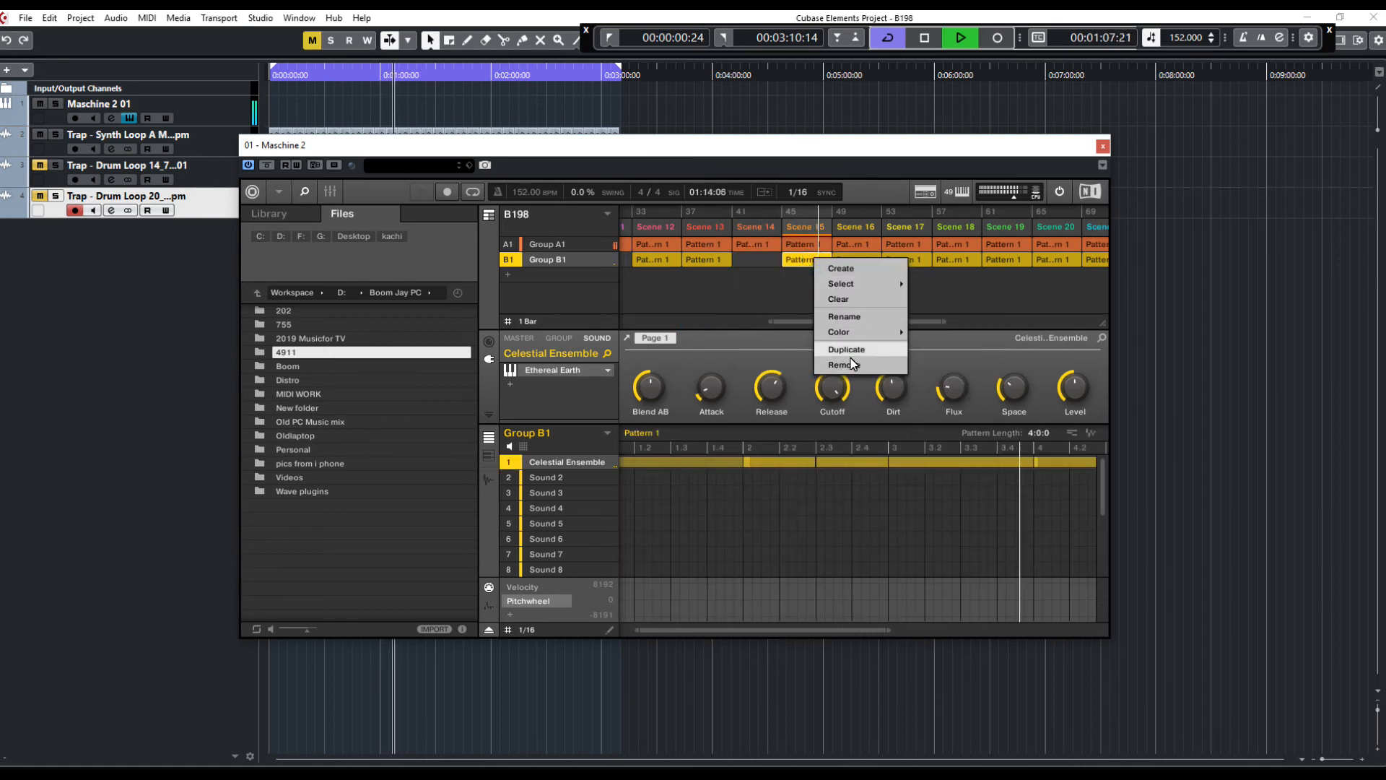
left_click(850, 365)
right_click(849, 260)
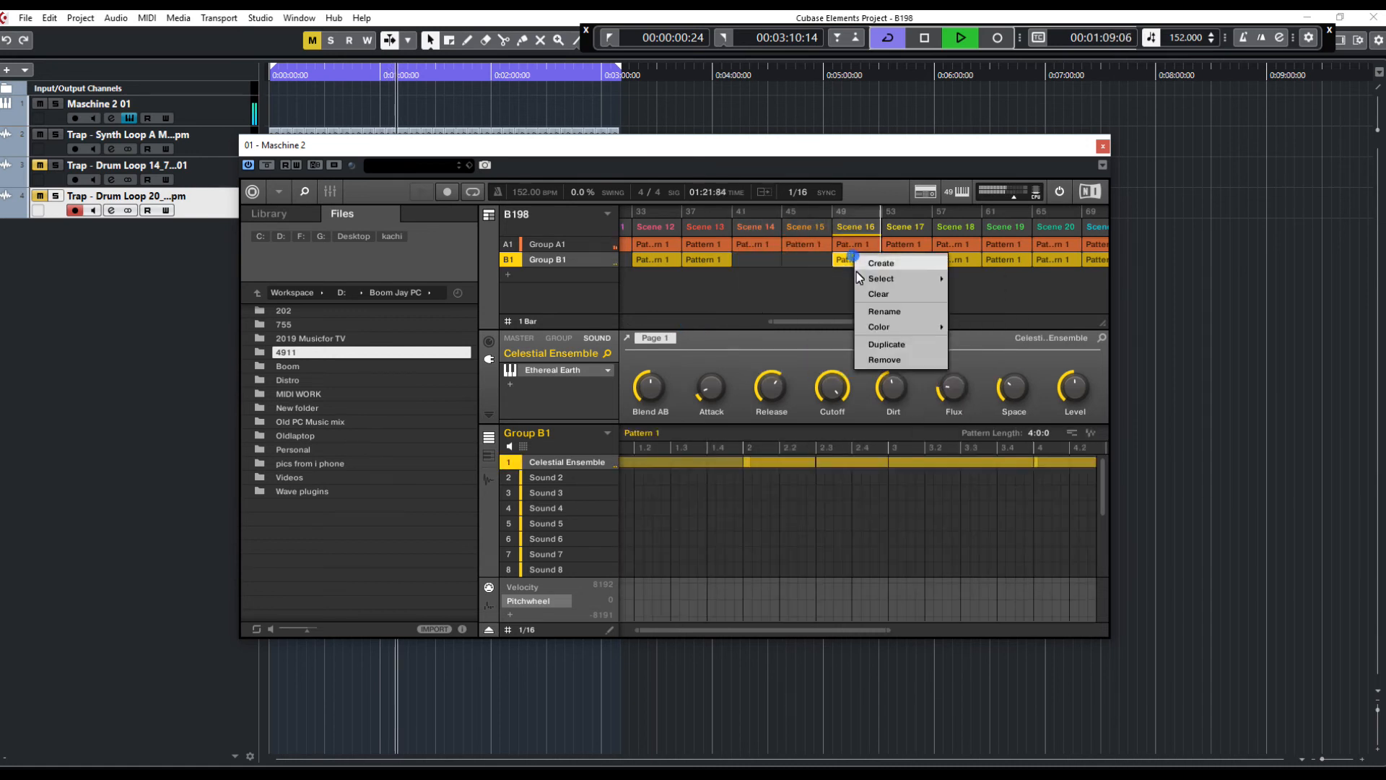
left_click(879, 364)
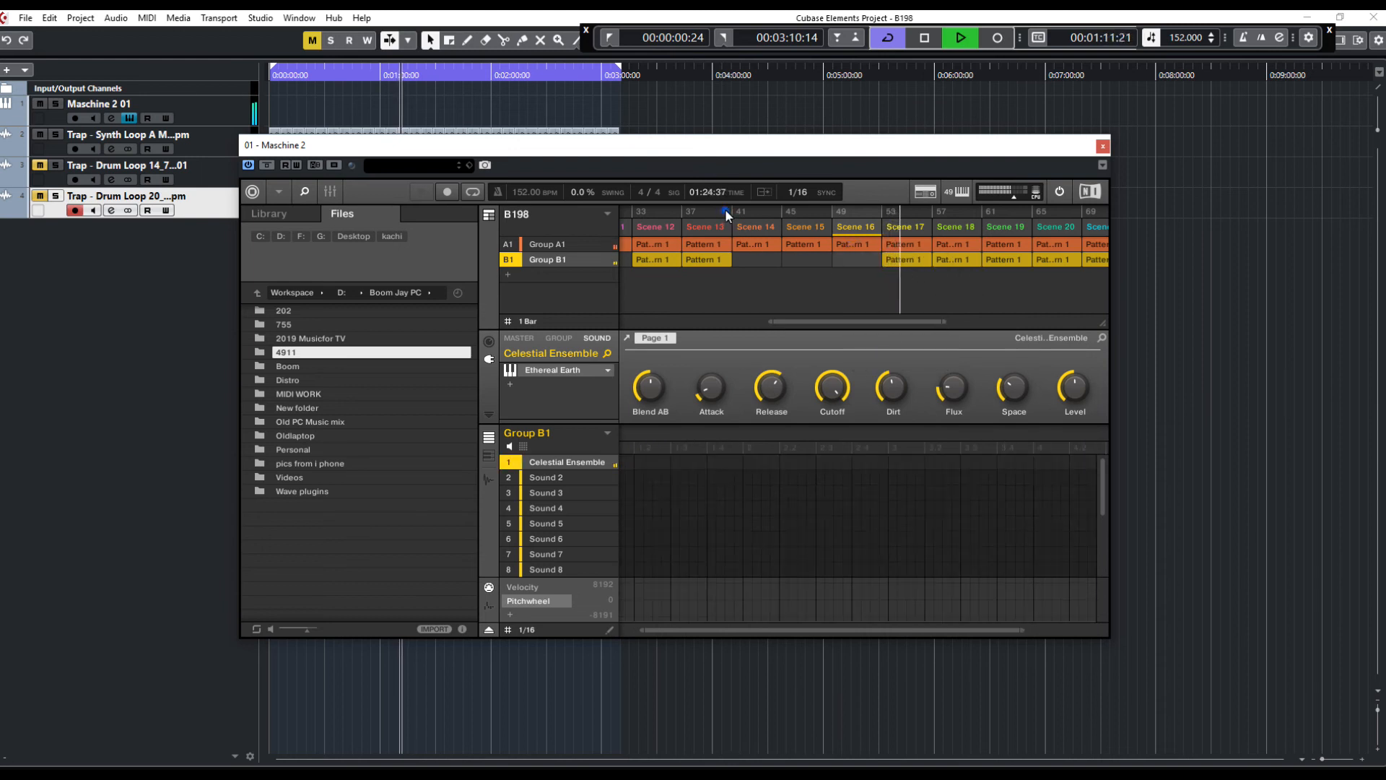
Preview playback from Scene 13 through the edited section, then stop
left_click(706, 226)
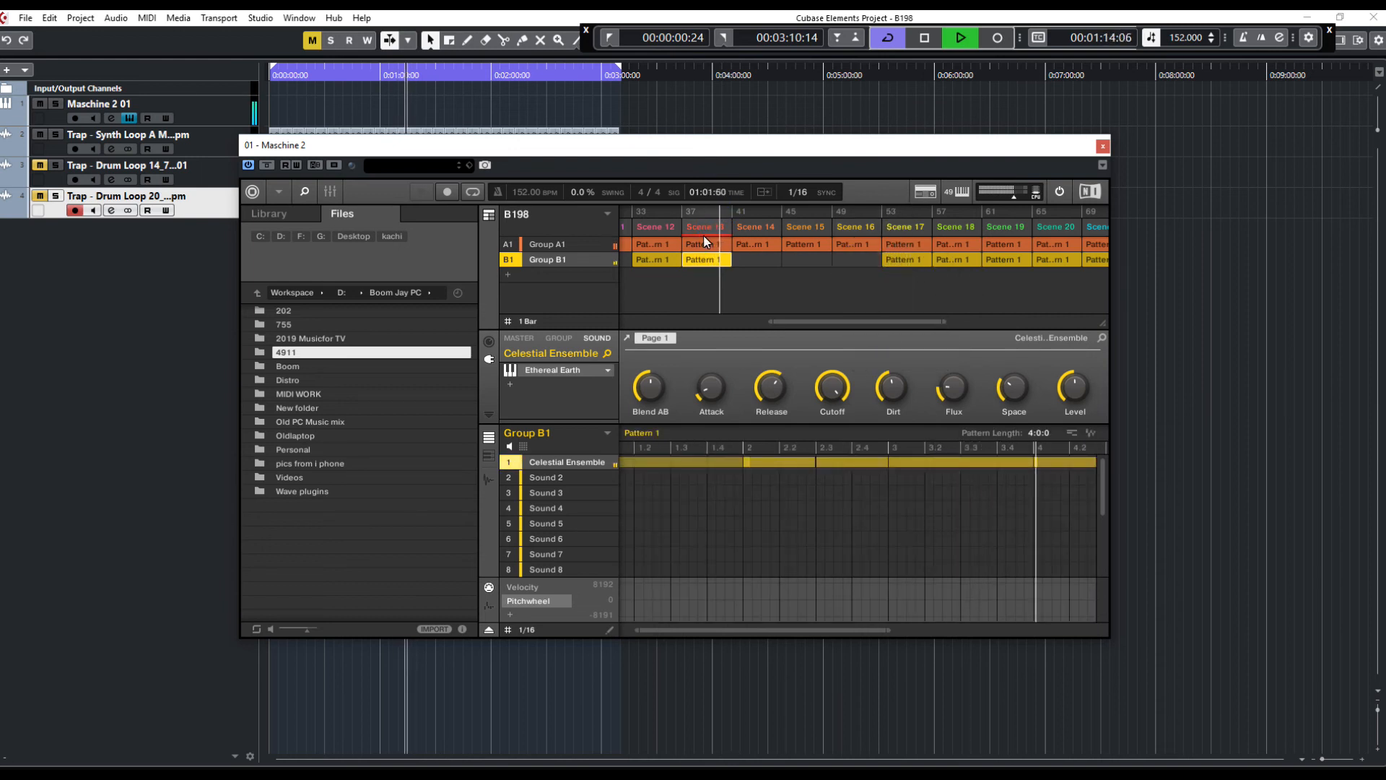
right_click(898, 260)
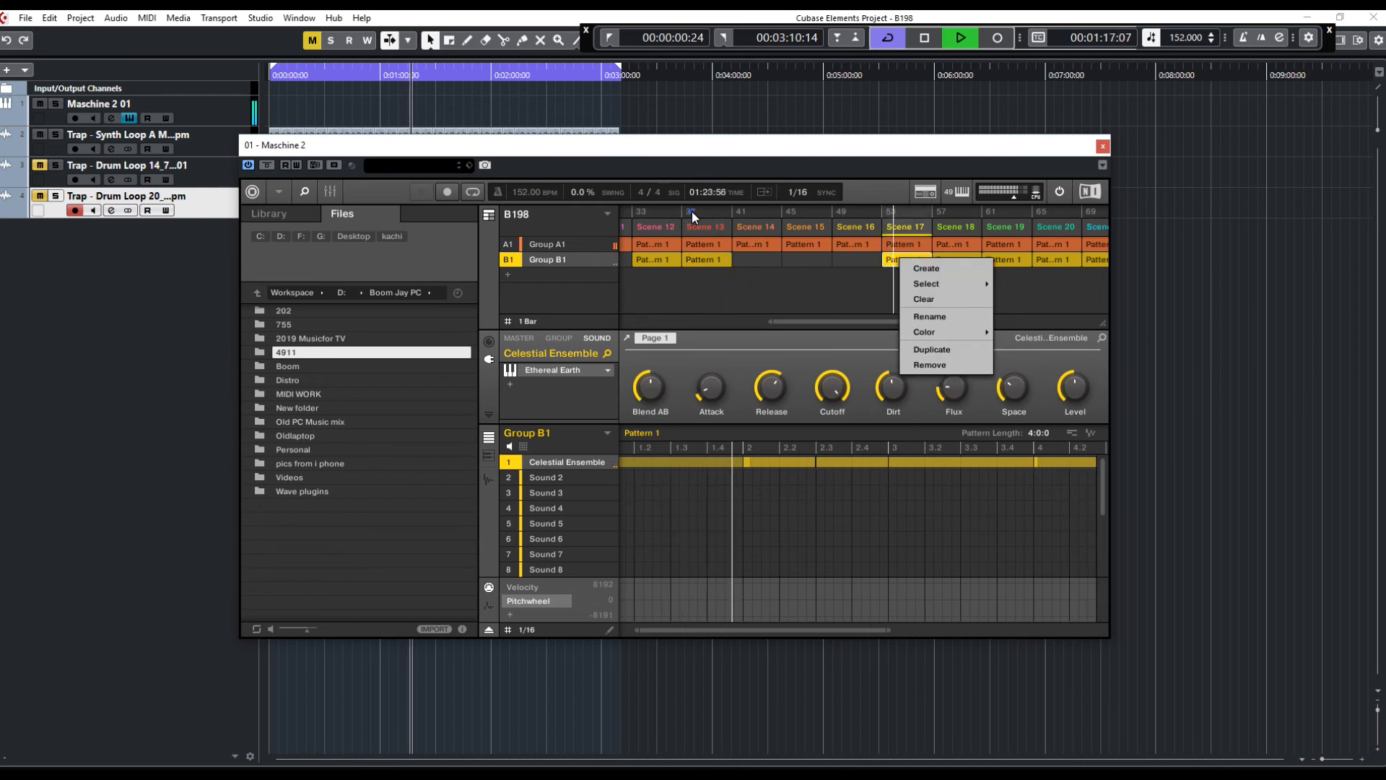
left_click(692, 213)
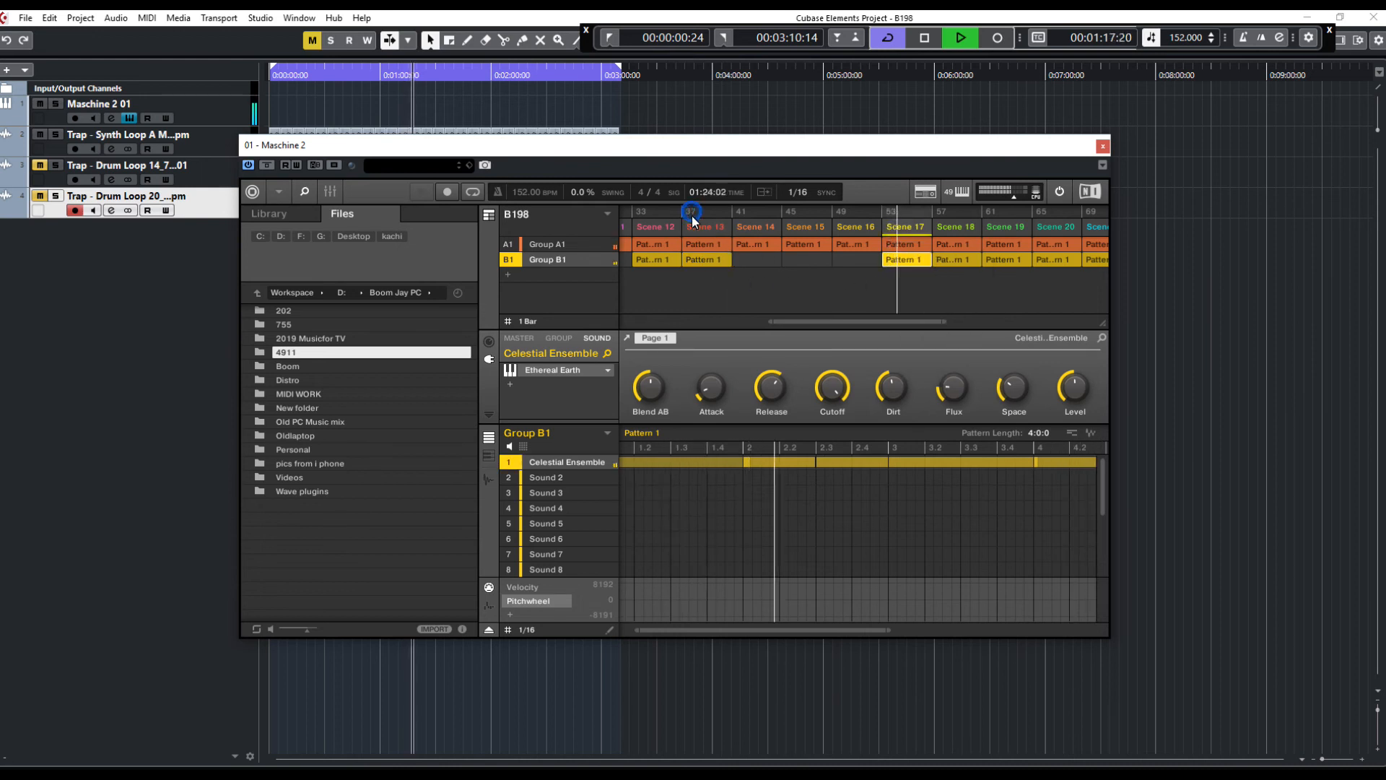
left_click(691, 227)
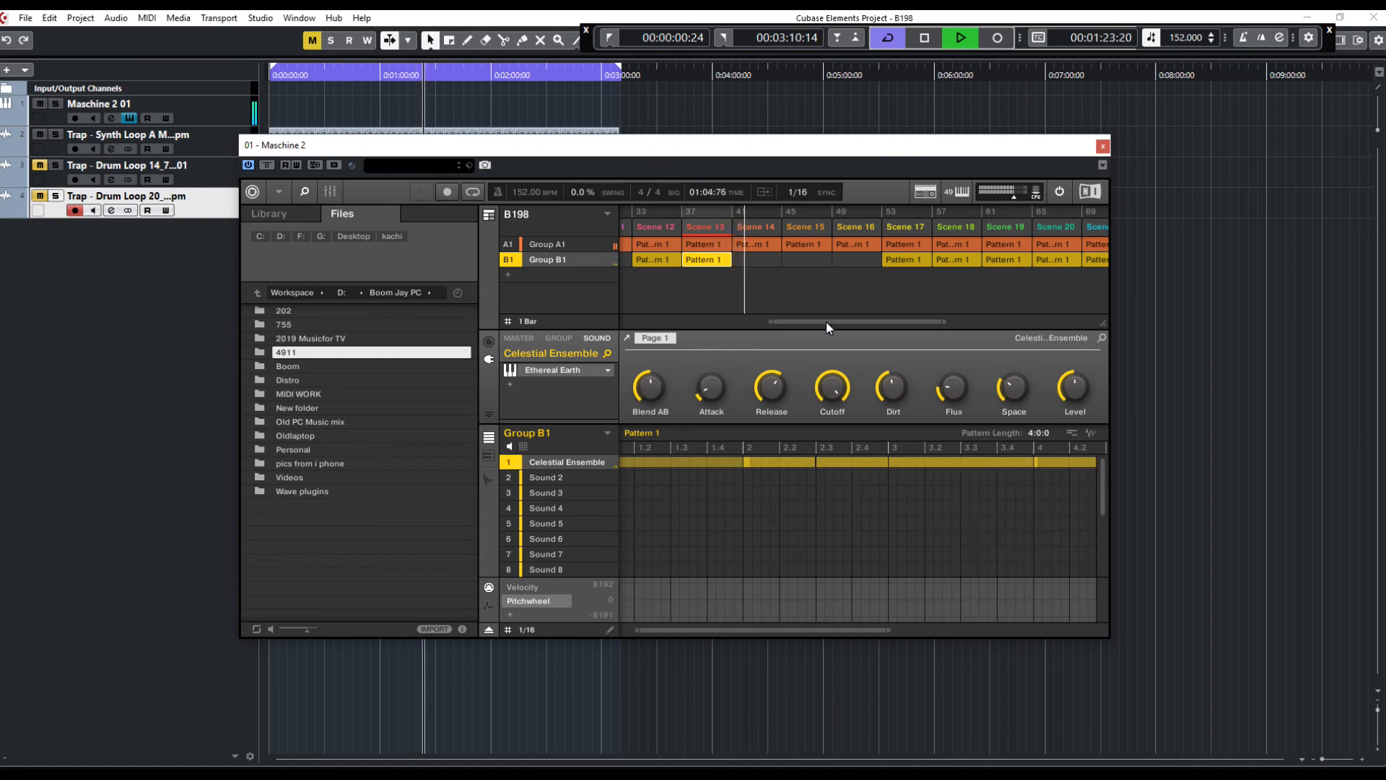
mouse_move(823, 319)
left_mouse_down()
mouse_move(708, 326)
mouse_move(805, 319)
left_mouse_up()
key("space")
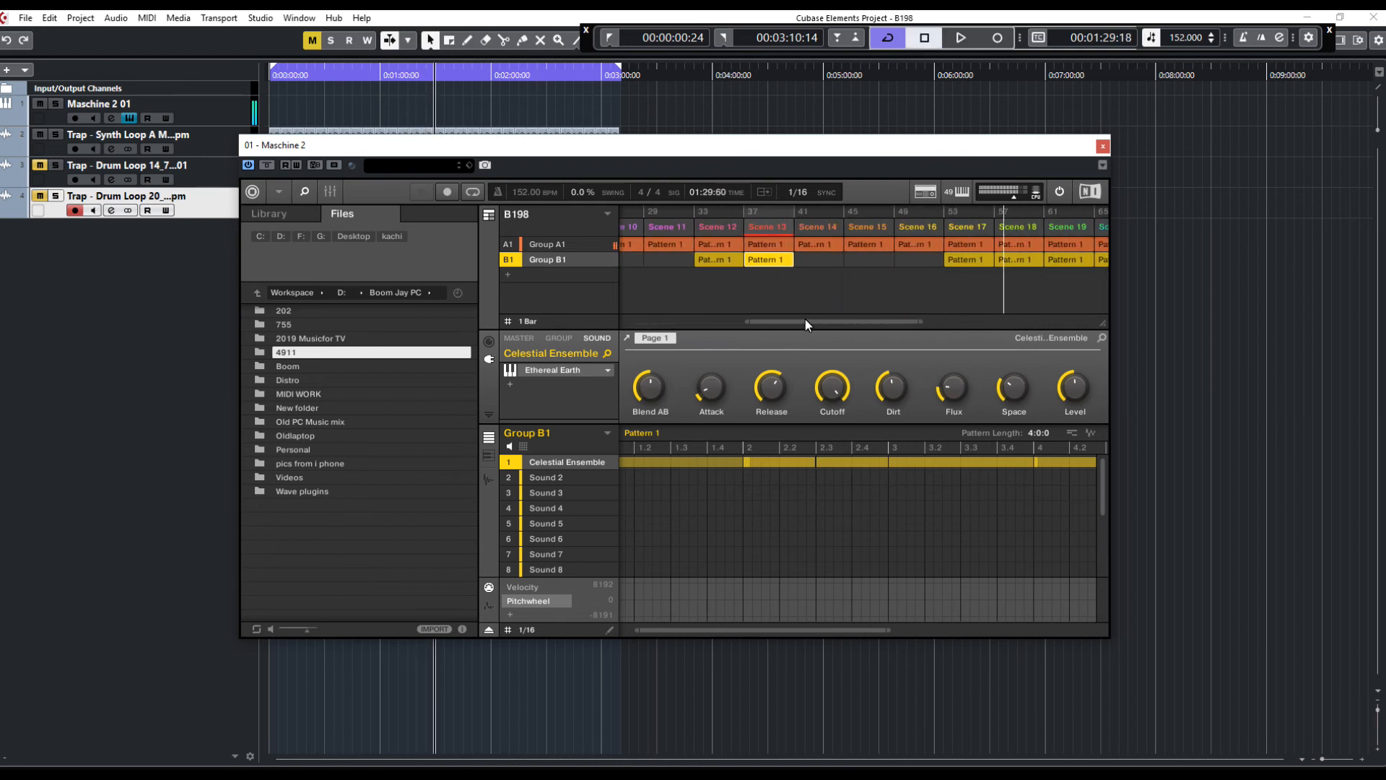
left_click_drag(789, 319, 599, 317)
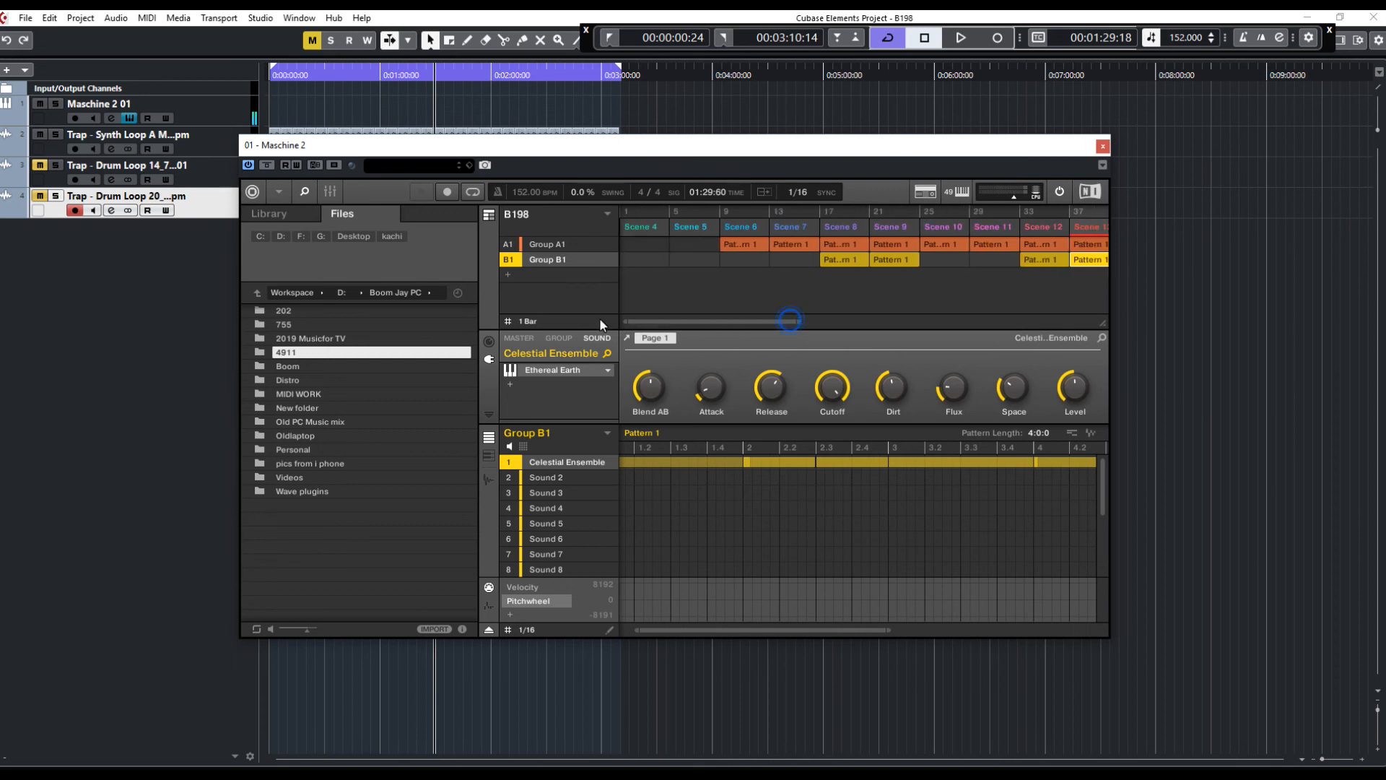
left_click_drag(533, 150, 573, 255)
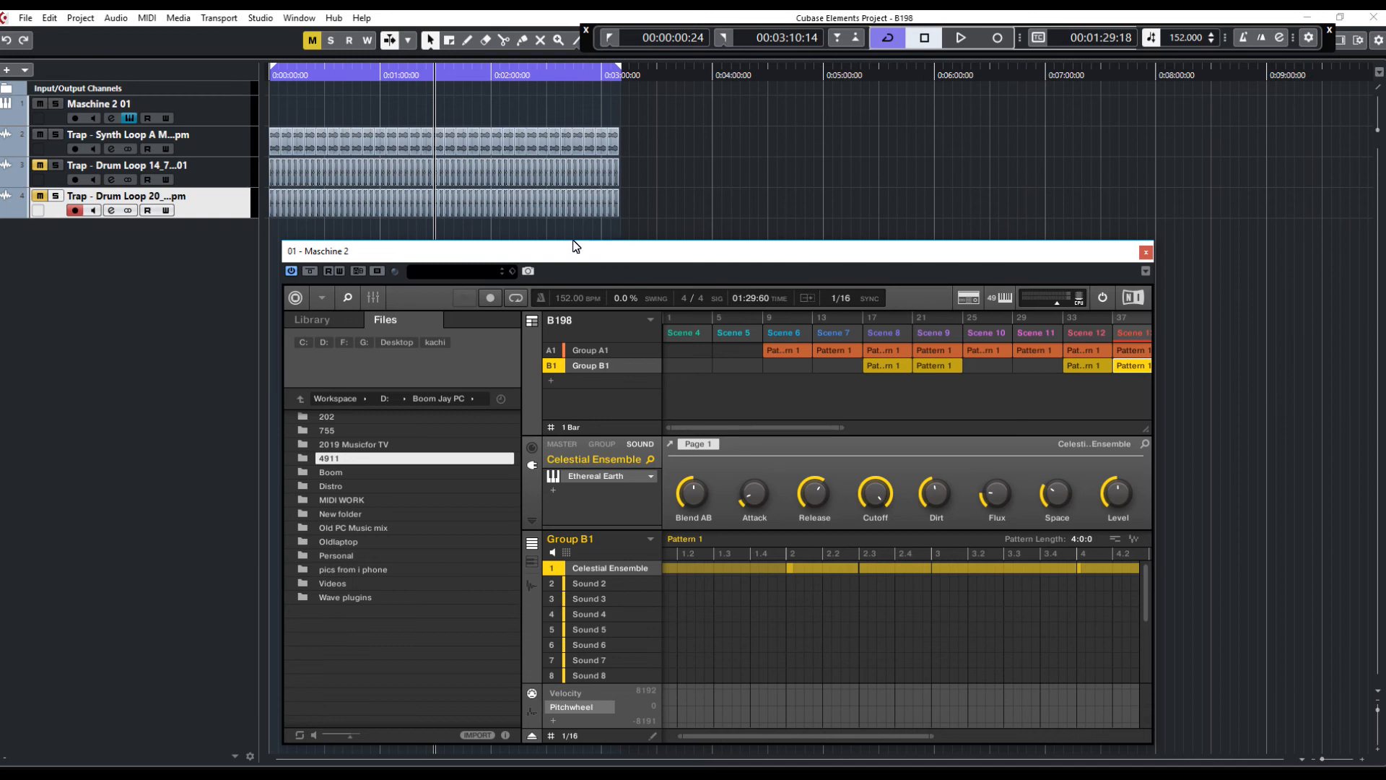
left_click_drag(548, 253, 577, 246)
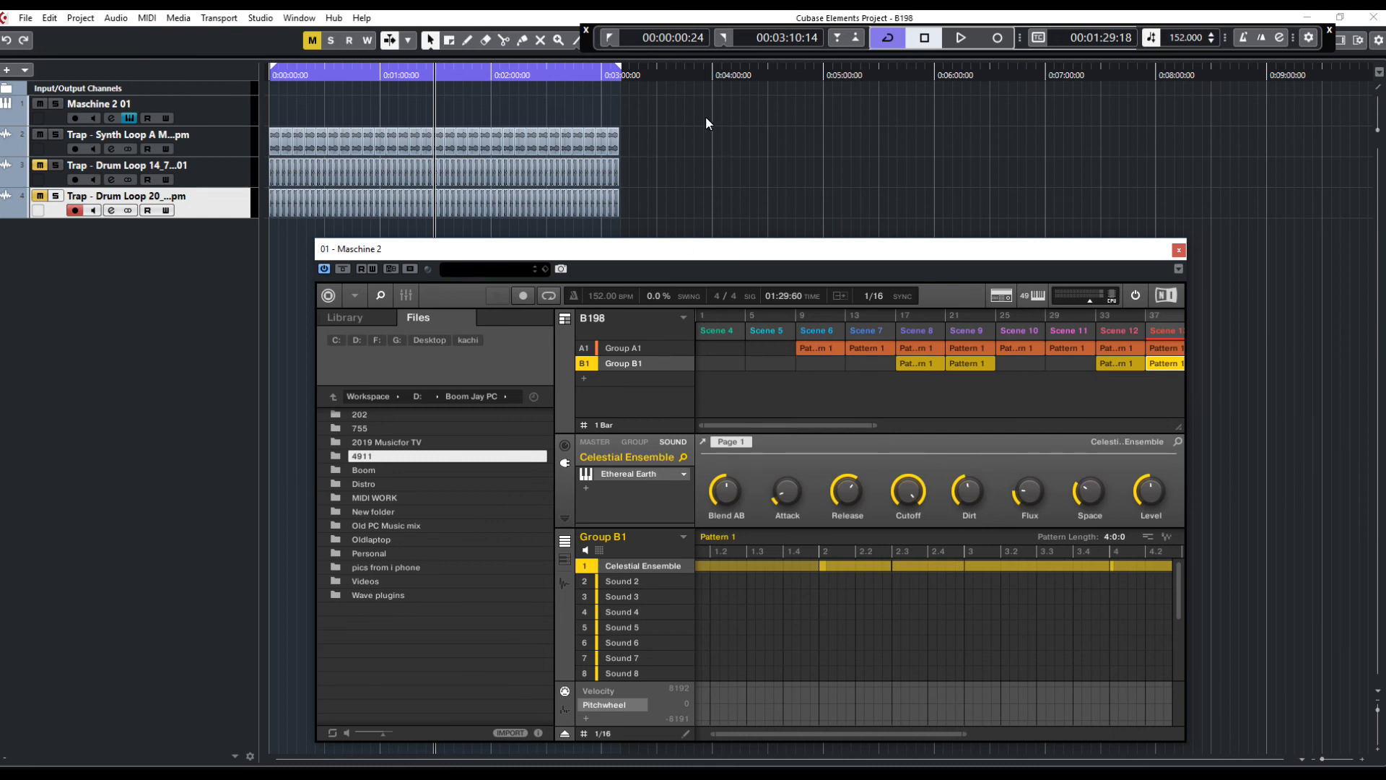
left_click_drag(698, 259, 695, 267)
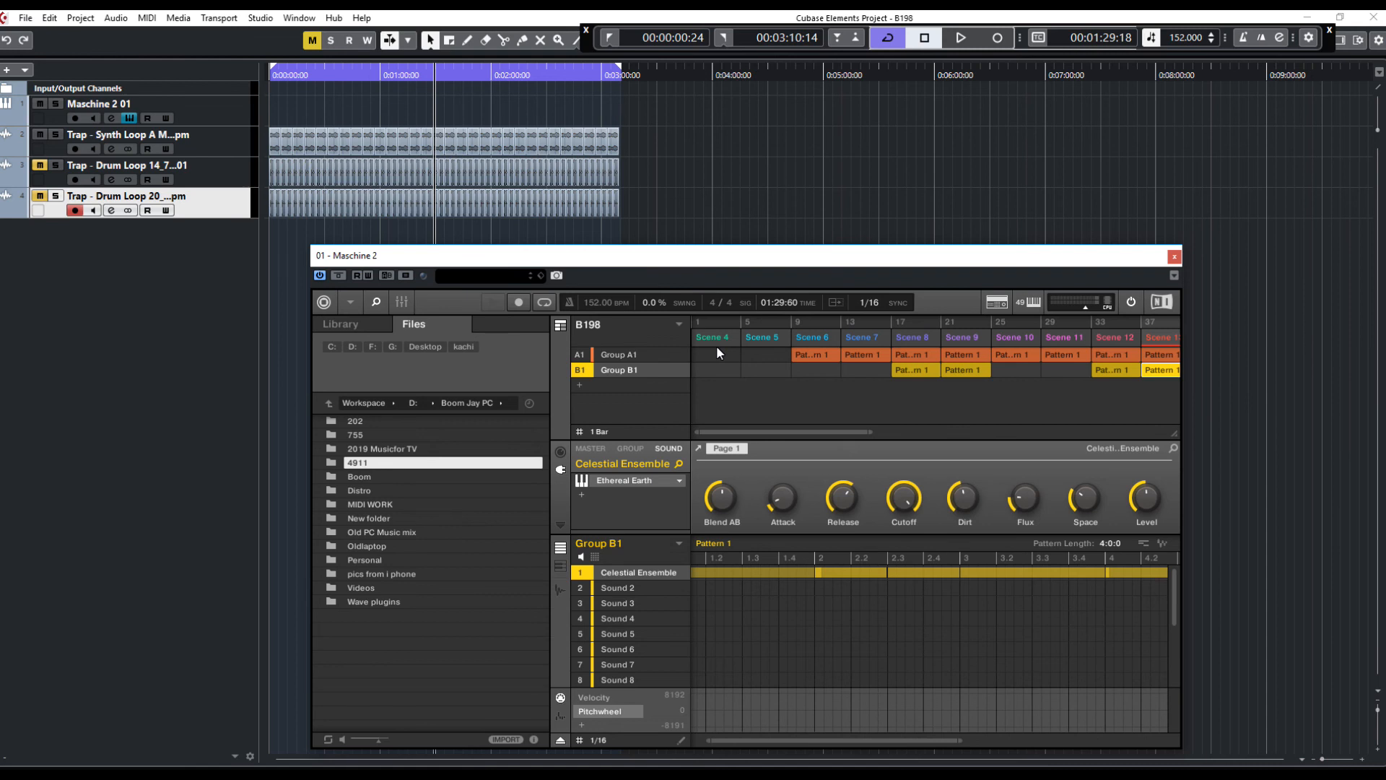
left_click_drag(687, 262, 701, 267)
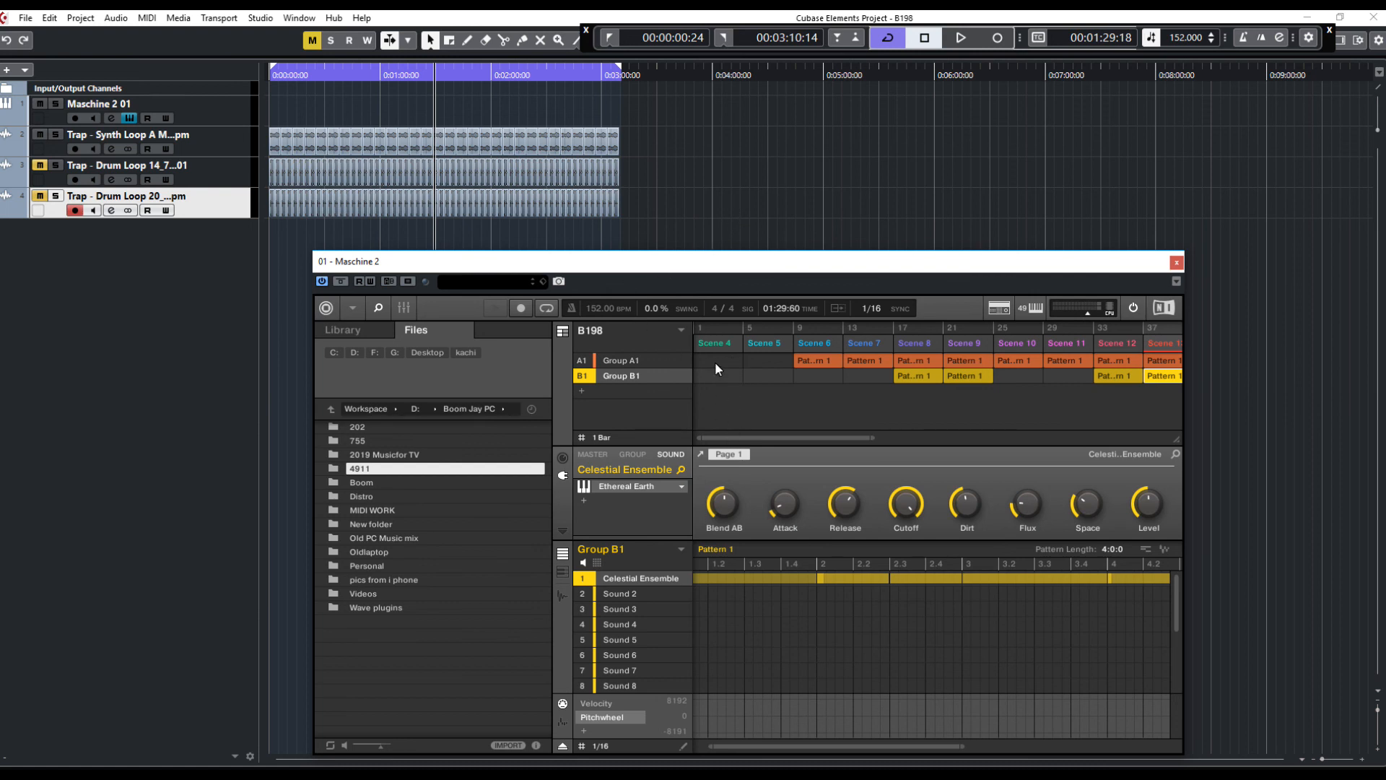
left_click_drag(742, 438, 895, 383)
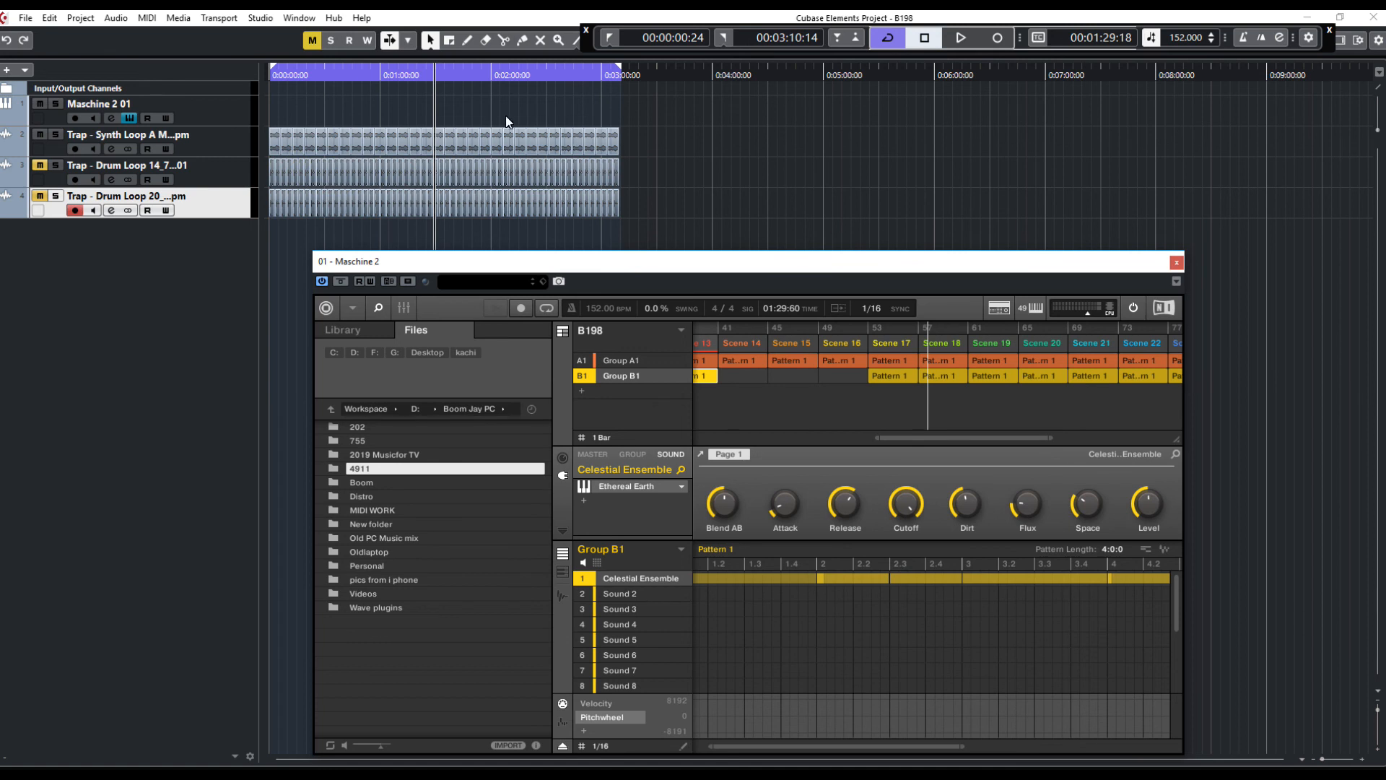
left_click_drag(909, 438, 715, 419)
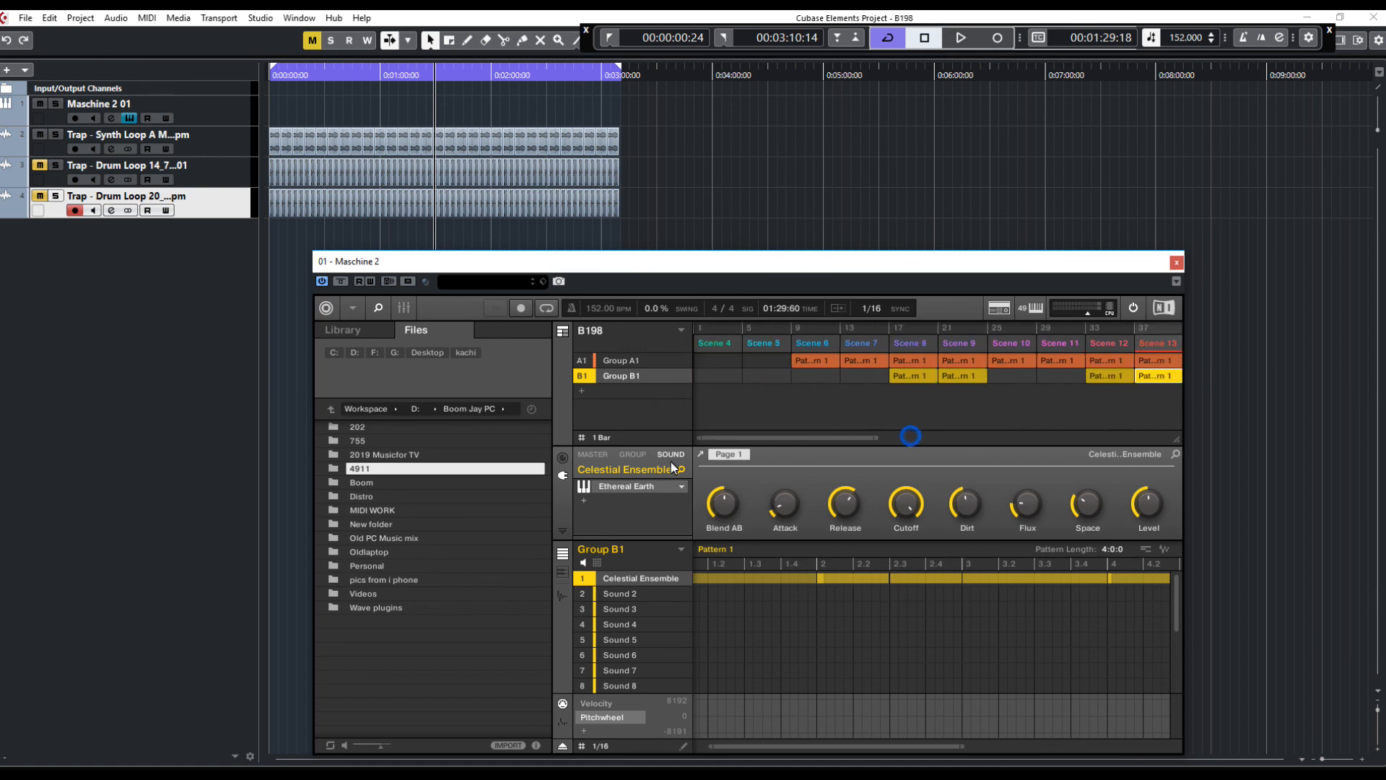
left_click_drag(535, 263, 491, 275)
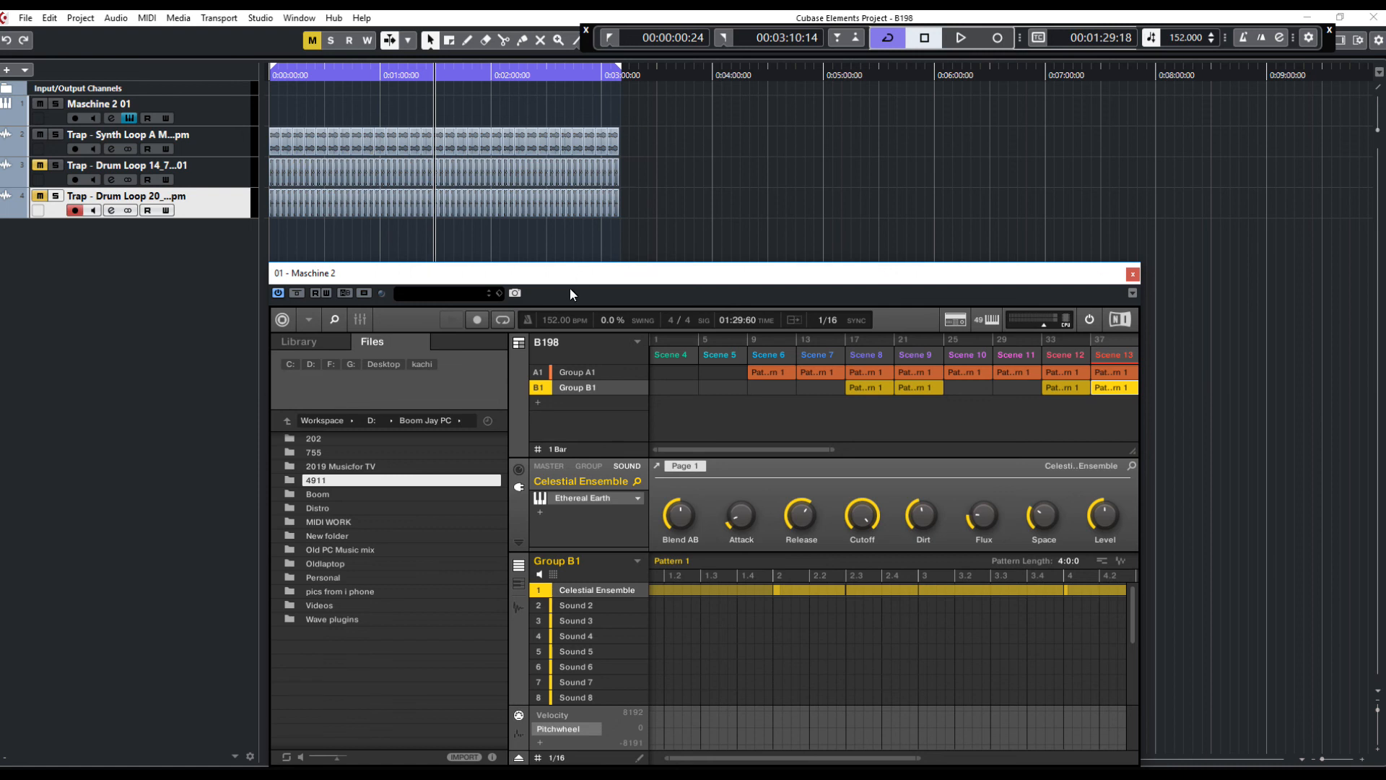
left_click_drag(537, 277, 570, 260)
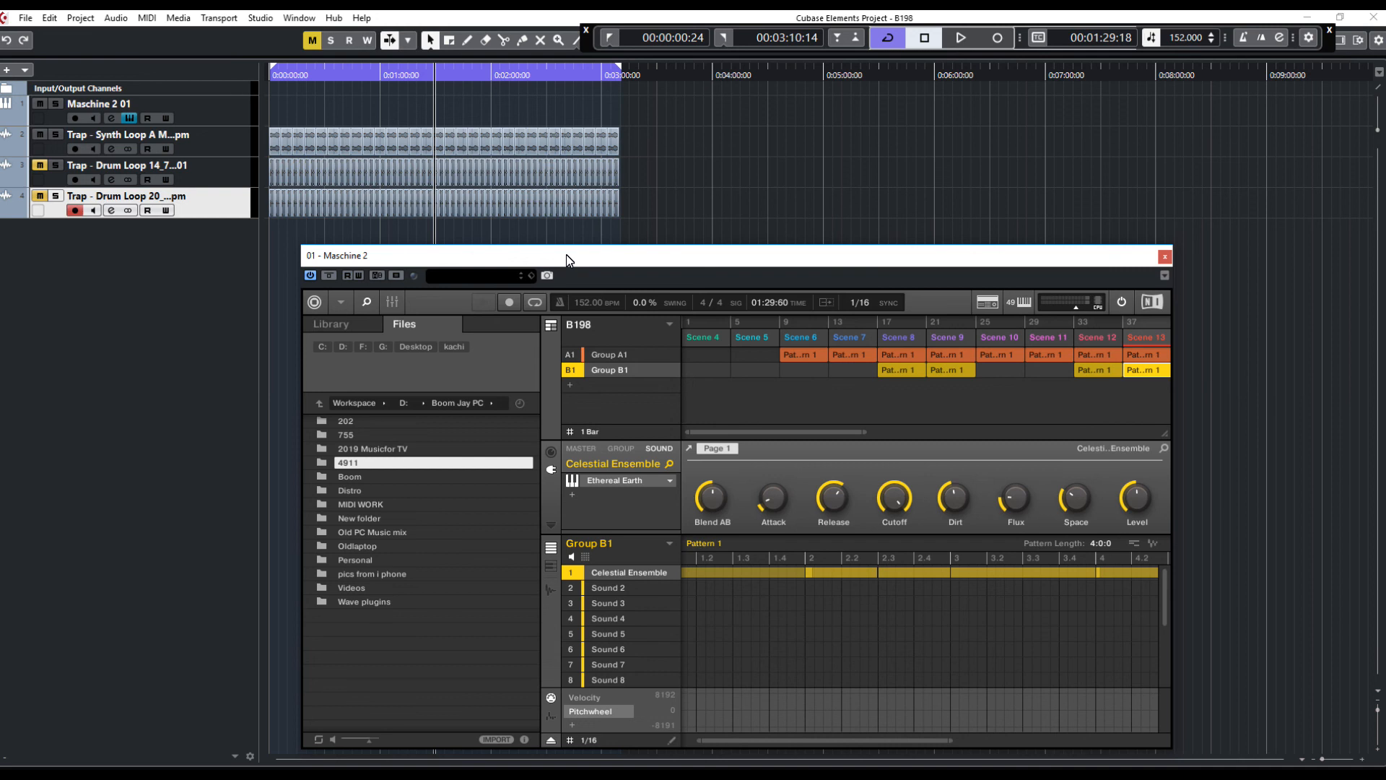
left_click_drag(567, 259, 565, 244)
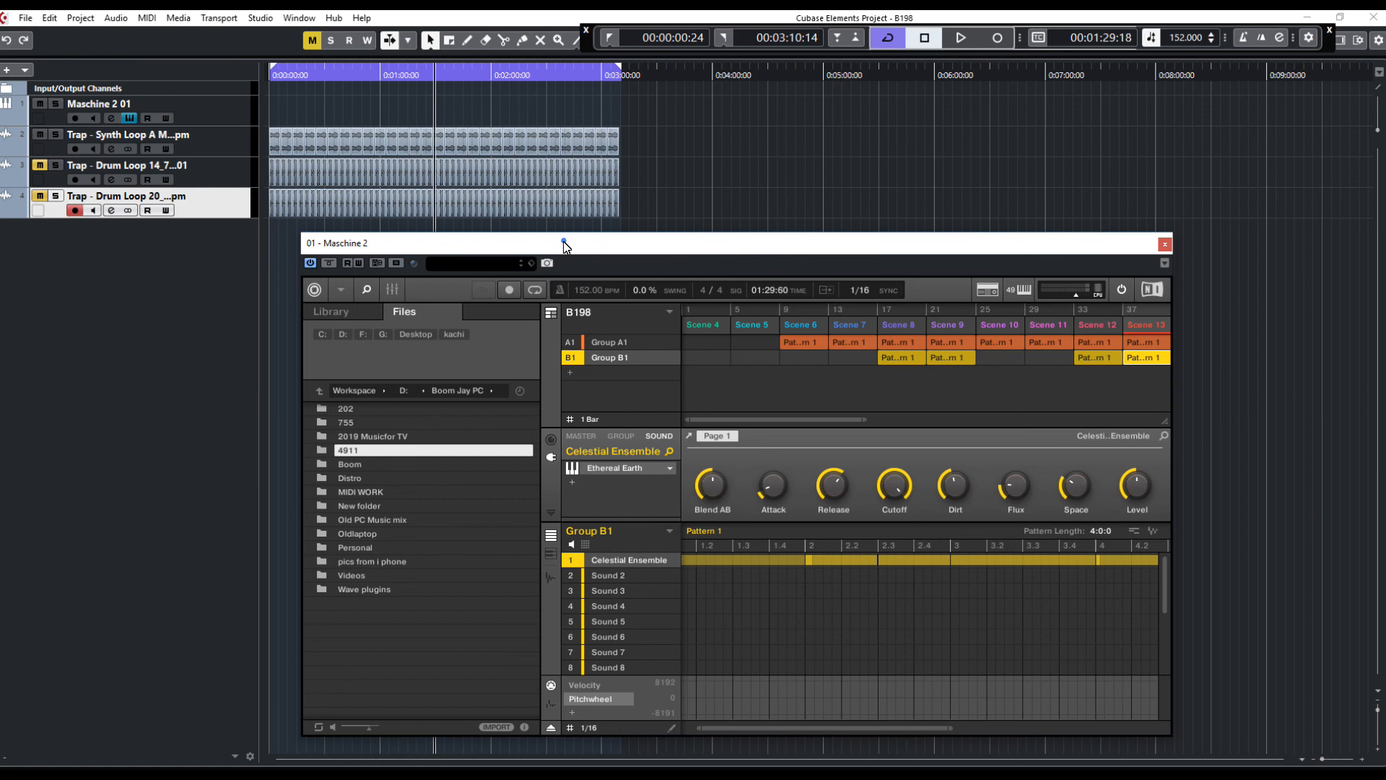
left_click_drag(566, 243, 564, 244)
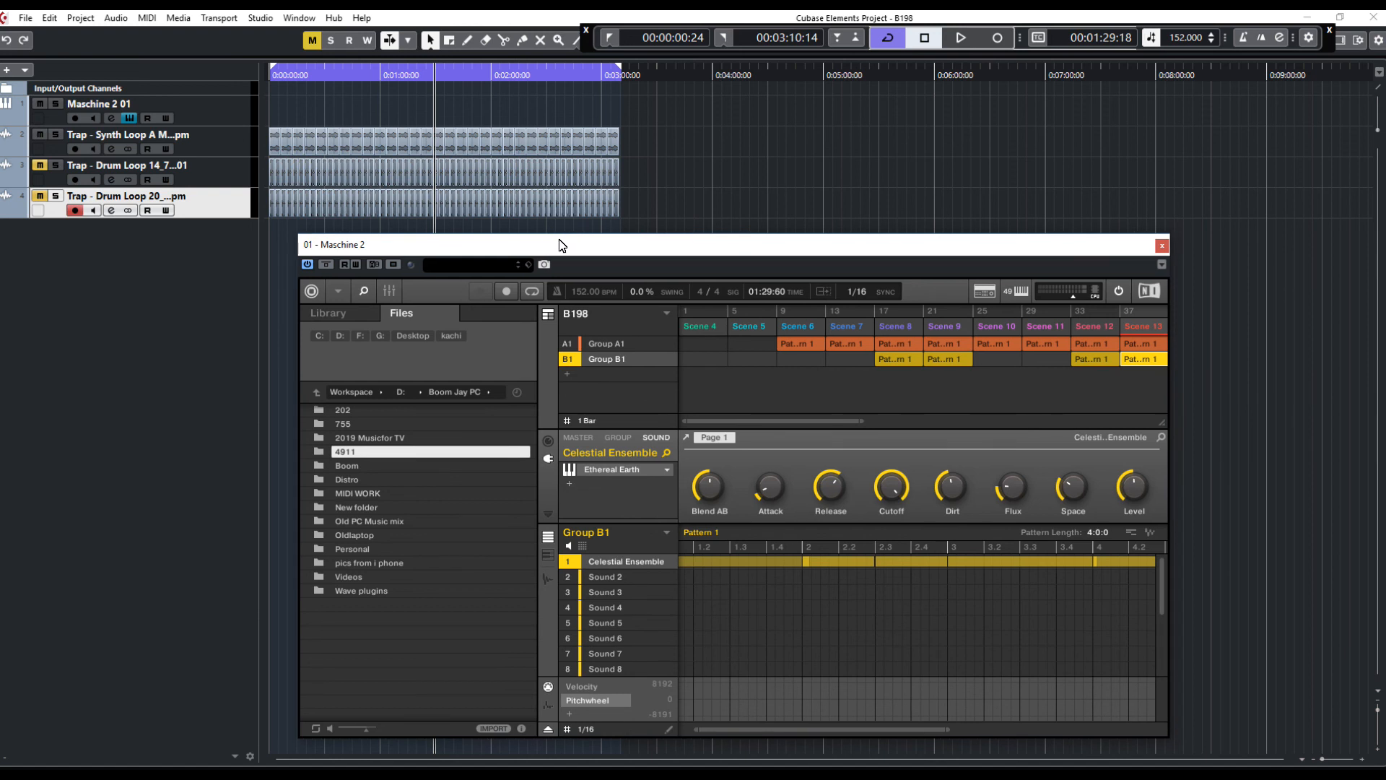